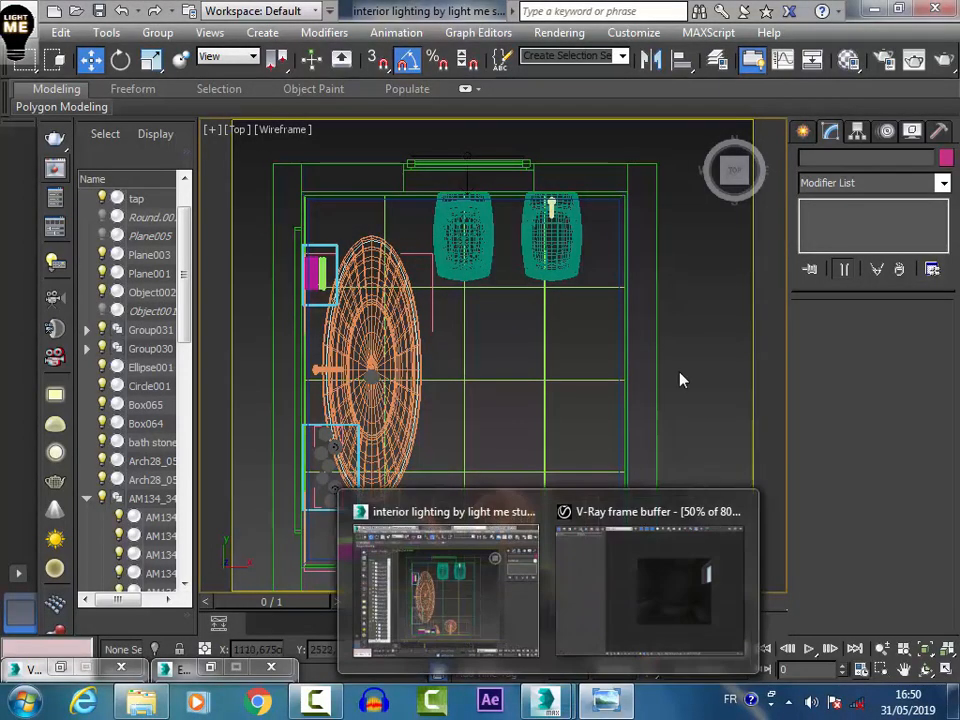
- Assign V-Ray Adv 3.60.03 as the production renderer in the render setup
left_click(928, 670)
left_click_drag(598, 442, 503, 314)
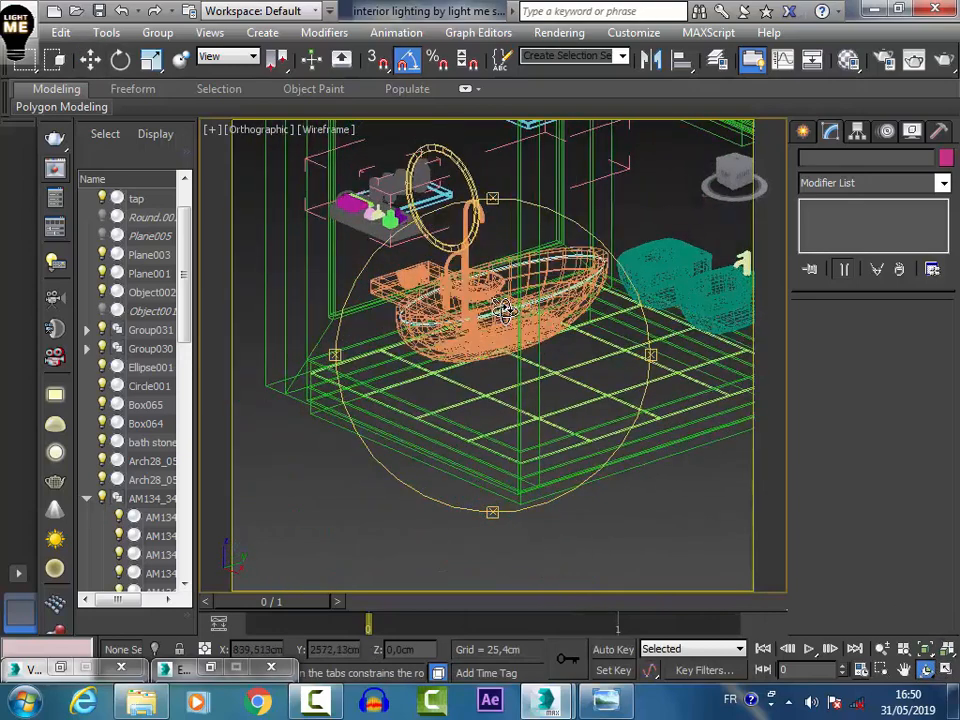
middle_click_drag(503, 314, 452, 384)
scroll(452, 384, "down", 3)
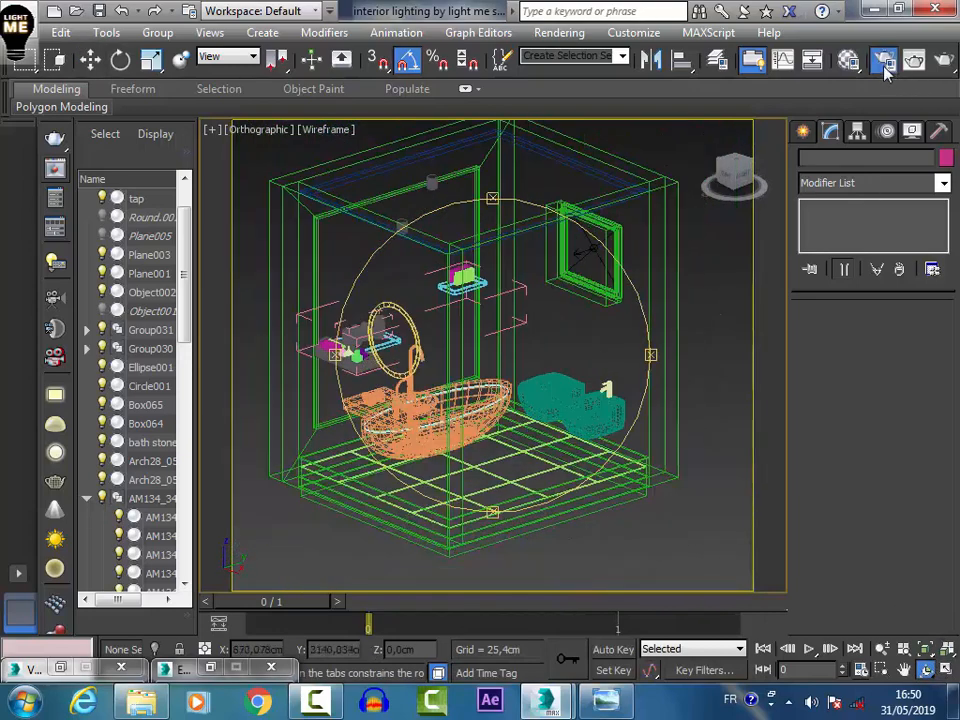
left_click(884, 62)
left_click_drag(566, 107, 575, 368)
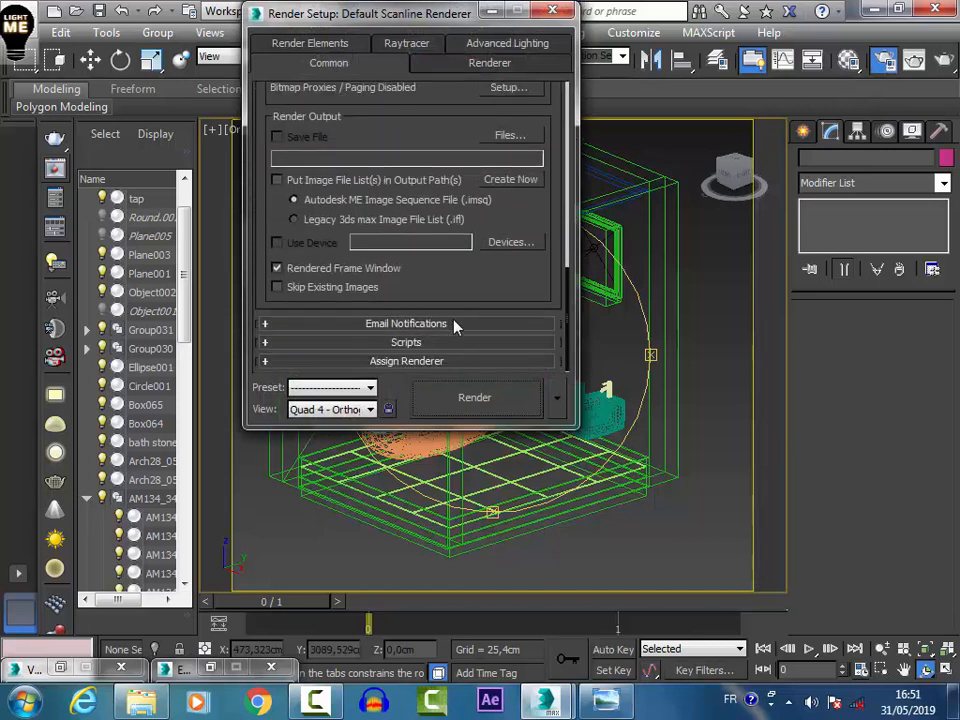
left_click(464, 361)
left_click(514, 279)
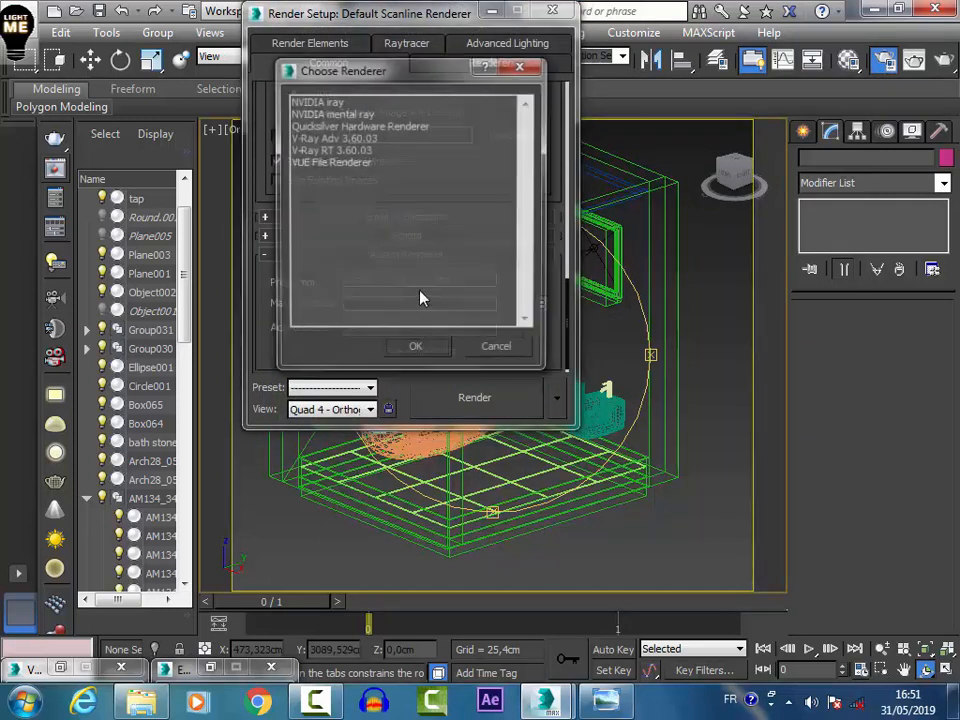
double_click(338, 138)
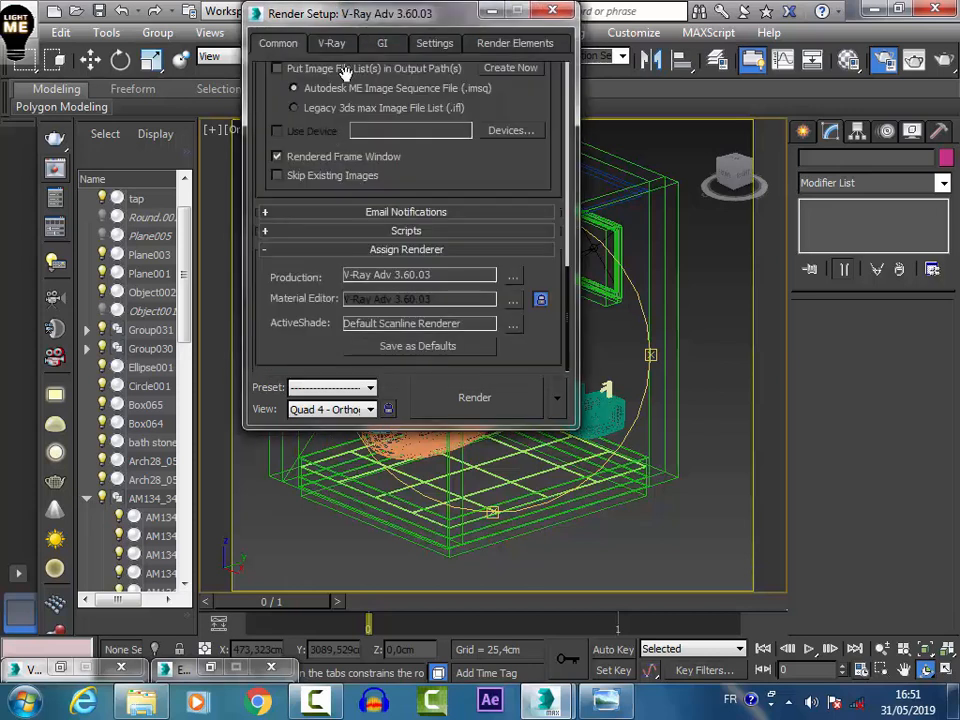
- Turn off Displacement in V-Ray's global switches
left_click(328, 43)
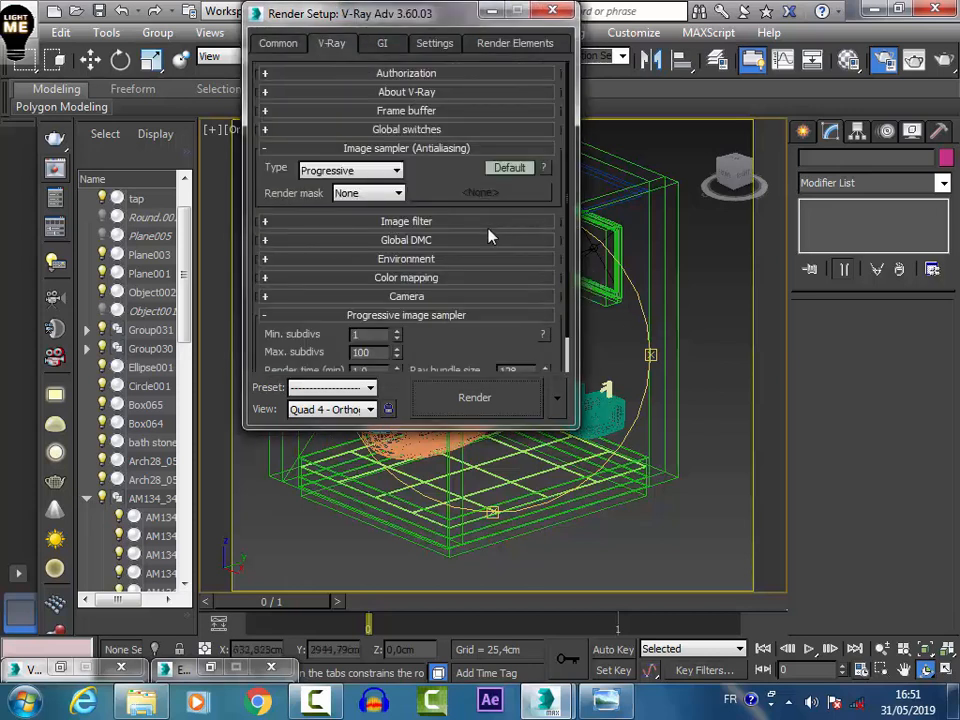
left_click(407, 130)
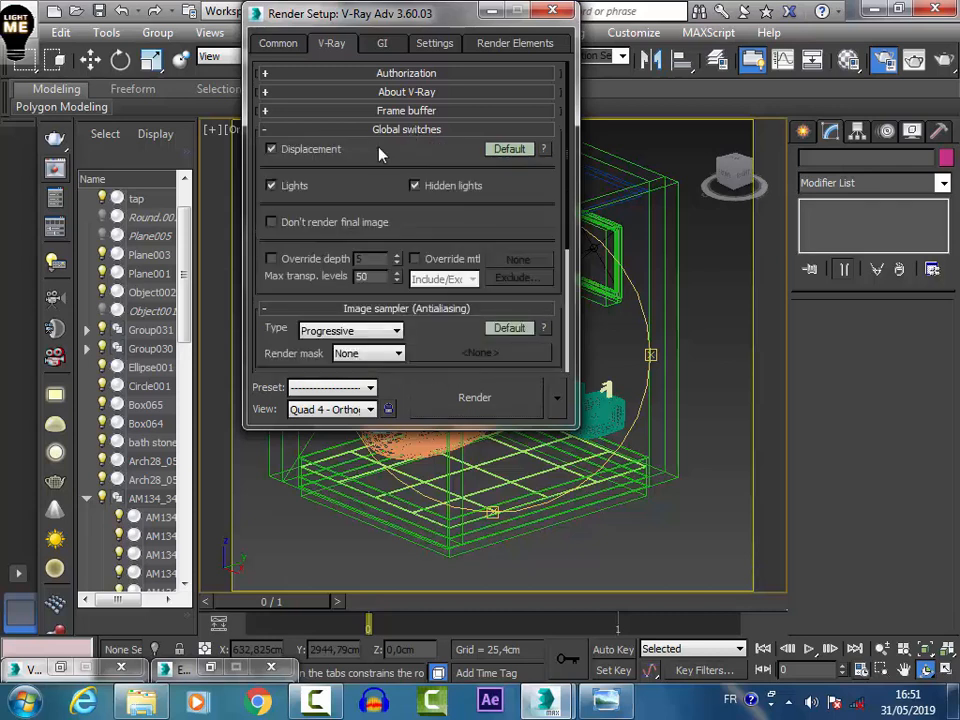
left_click(323, 152)
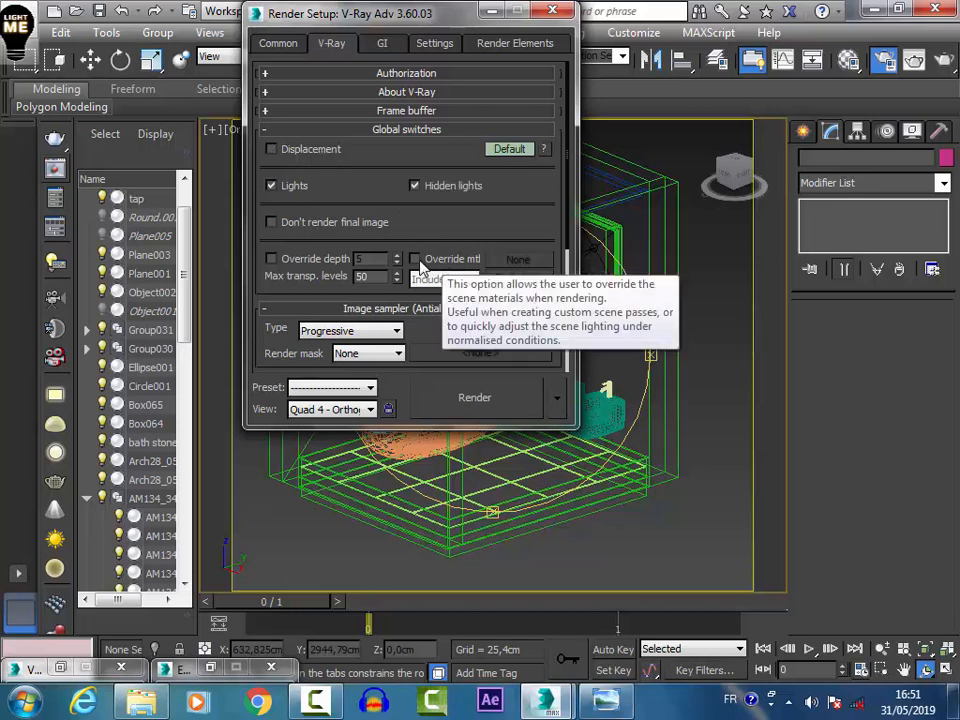
- Enable the scene-wide material override and assign a new VRayMtl to it
left_click(416, 260)
left_click(514, 261)
left_click(393, 66)
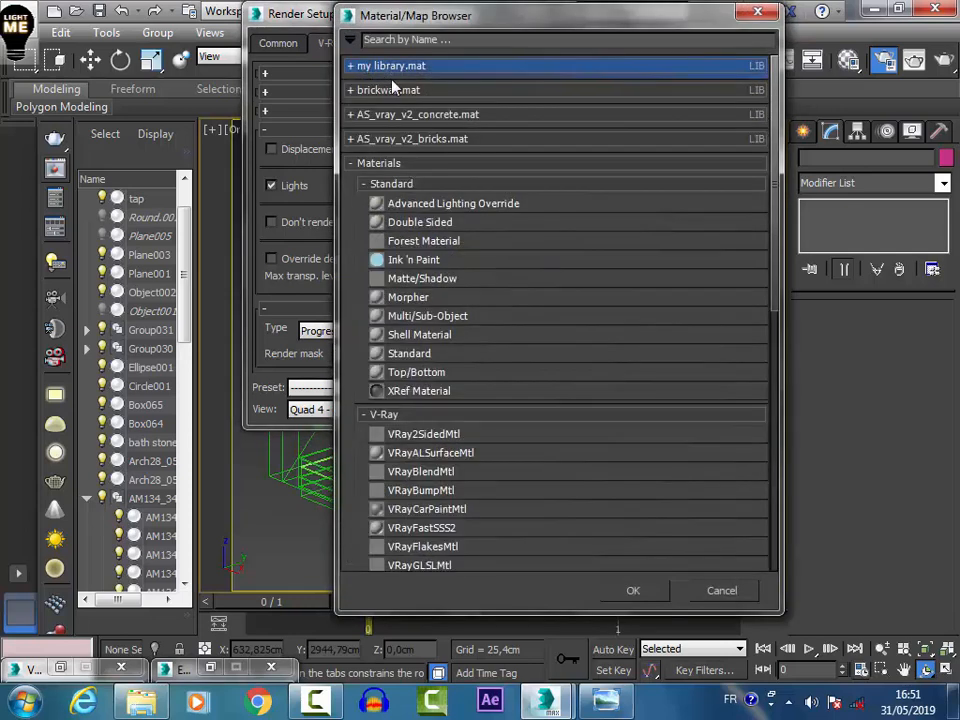
scroll(437, 344, "down", 4)
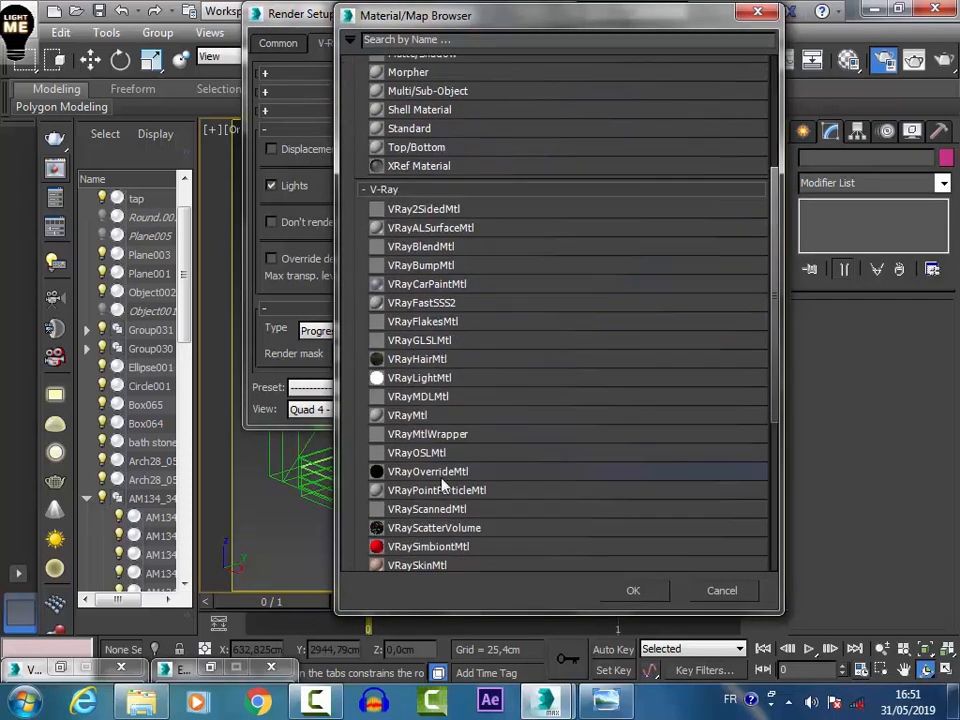
double_click(422, 416)
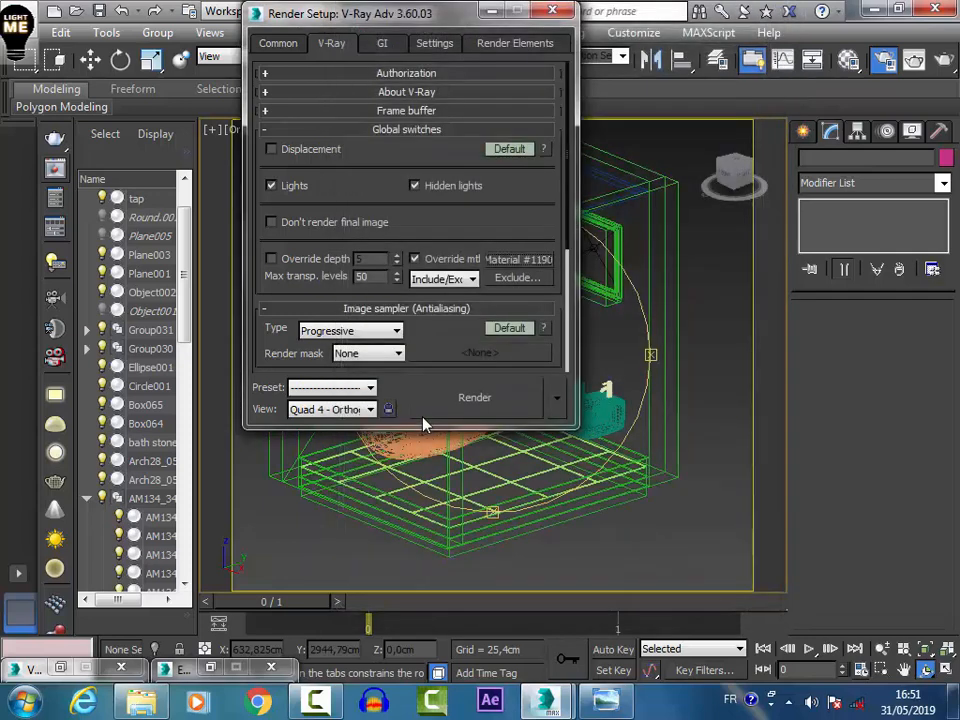
- Place the override material as an instance in the first Material Editor sample slot, and close the editor
key("m")
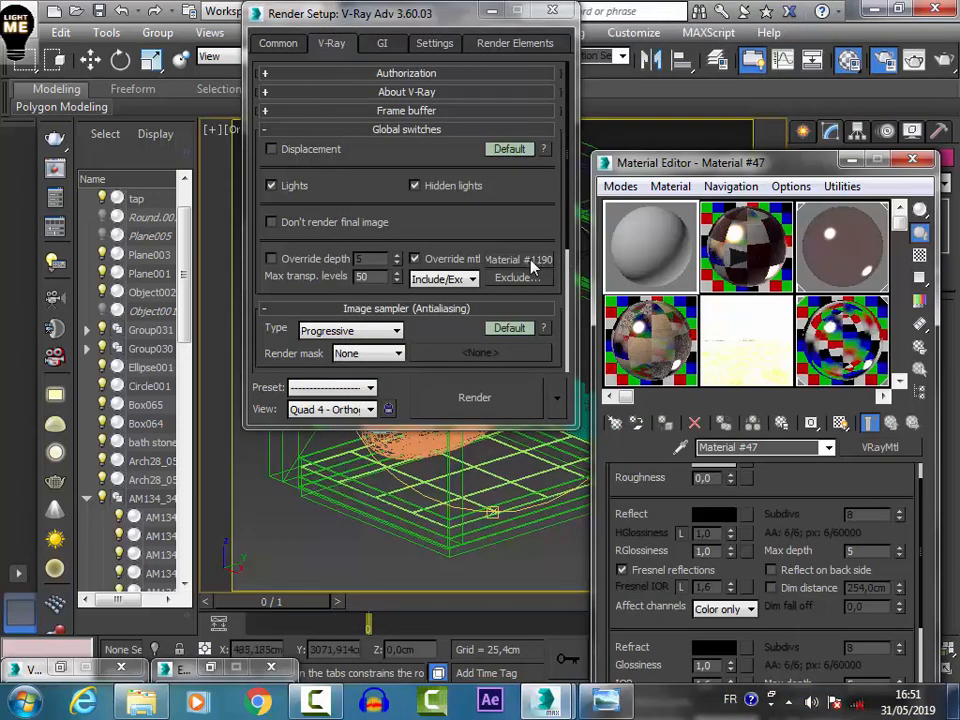
left_click_drag(674, 253, 670, 250)
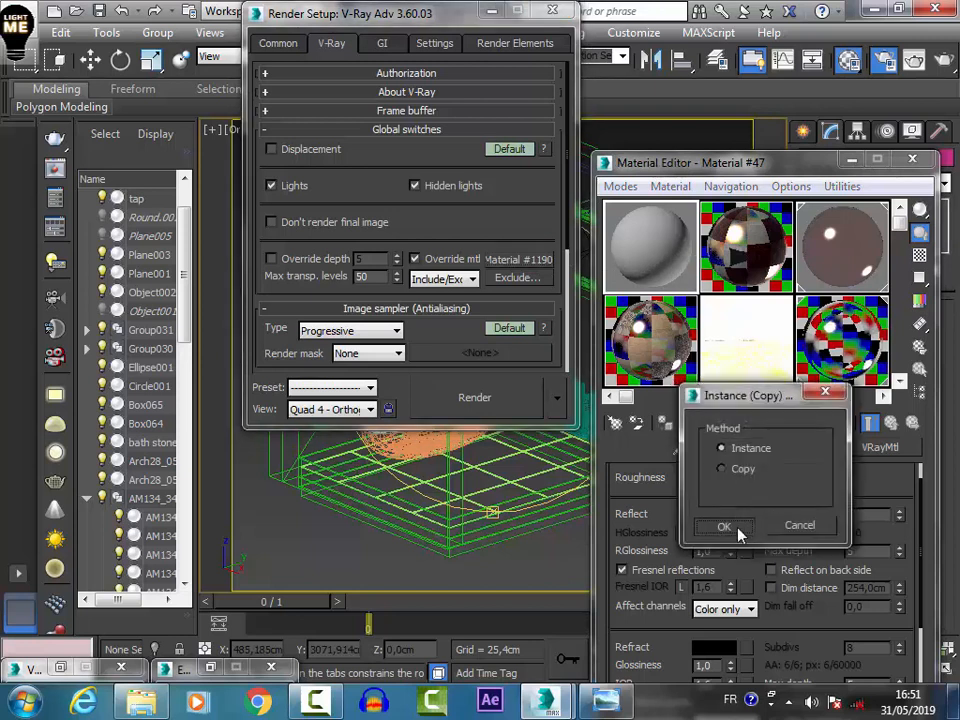
left_click(734, 529)
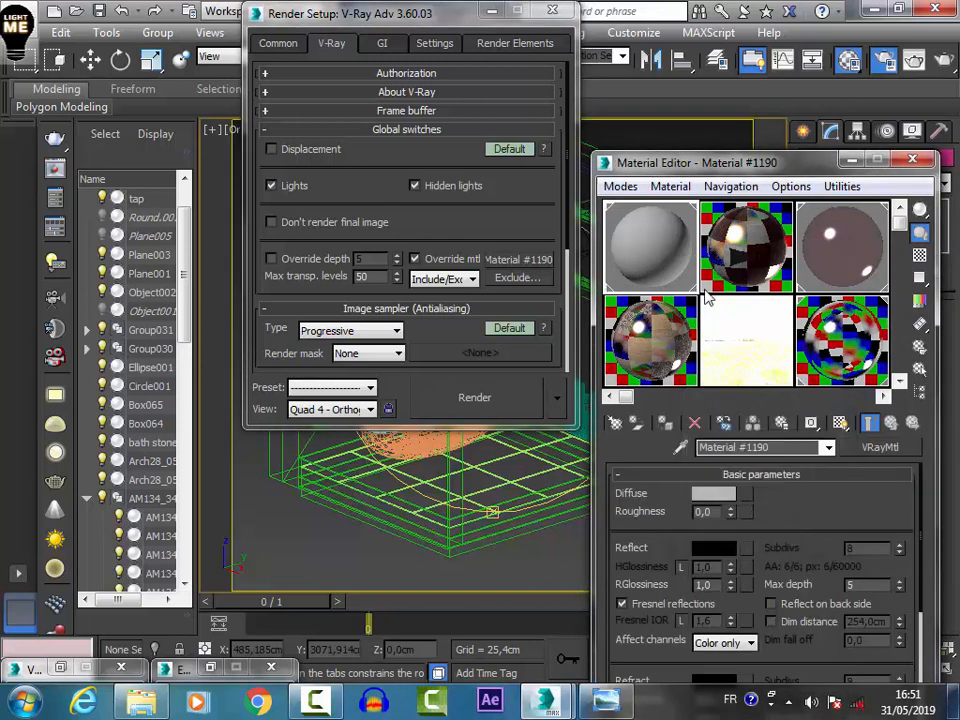
left_click(917, 161)
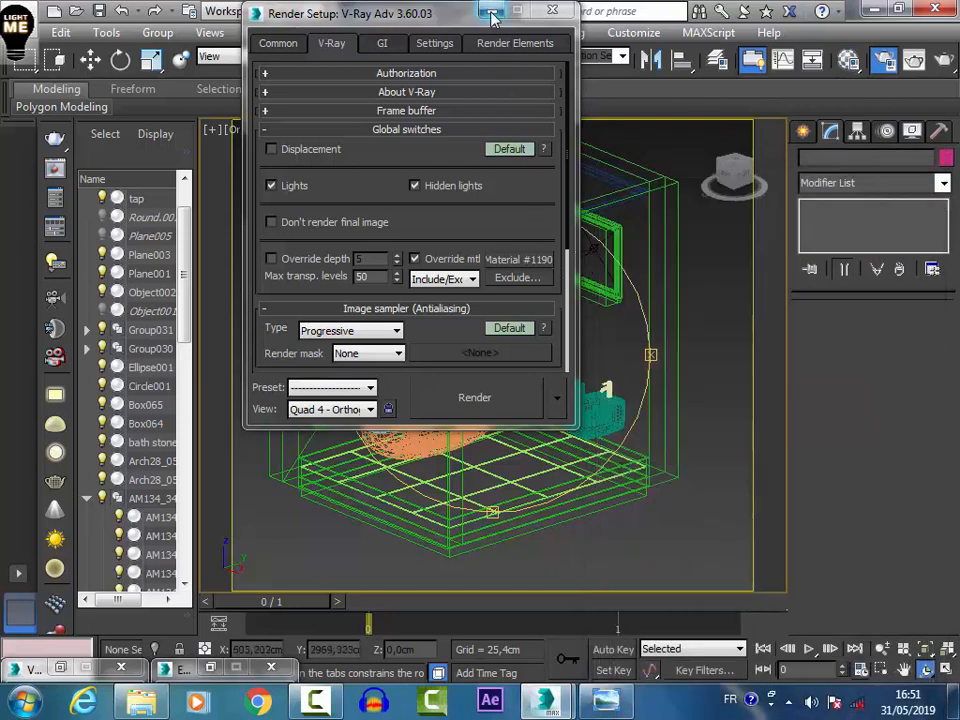
- Set the antialiasing image sampler type to Bucket
scroll(425, 135, "down", 2)
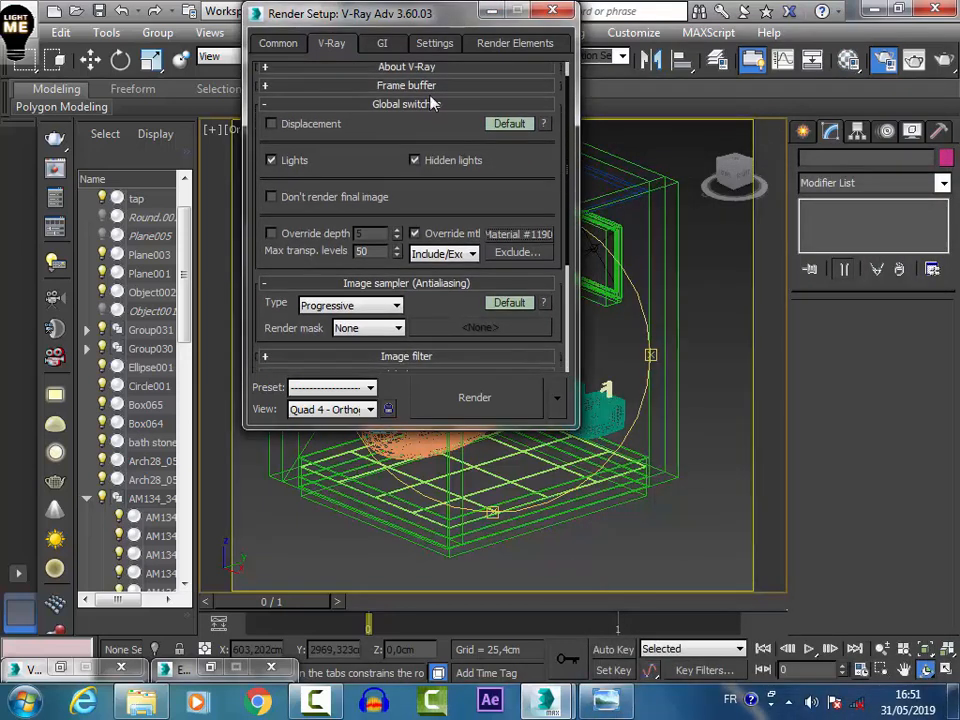
left_click(428, 104)
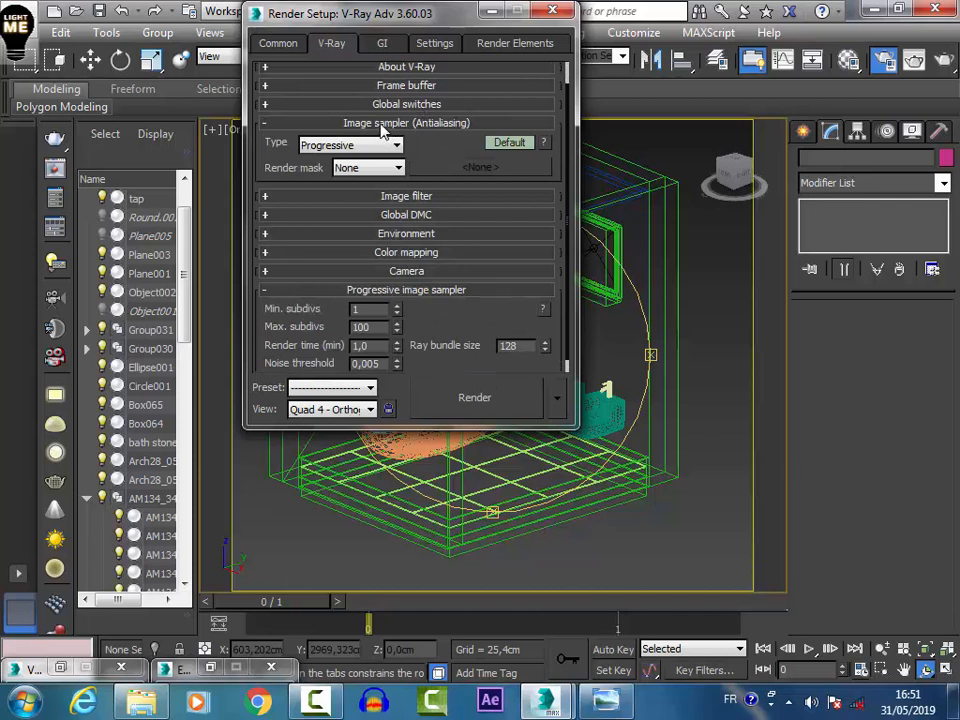
left_click(392, 148)
left_click(385, 161)
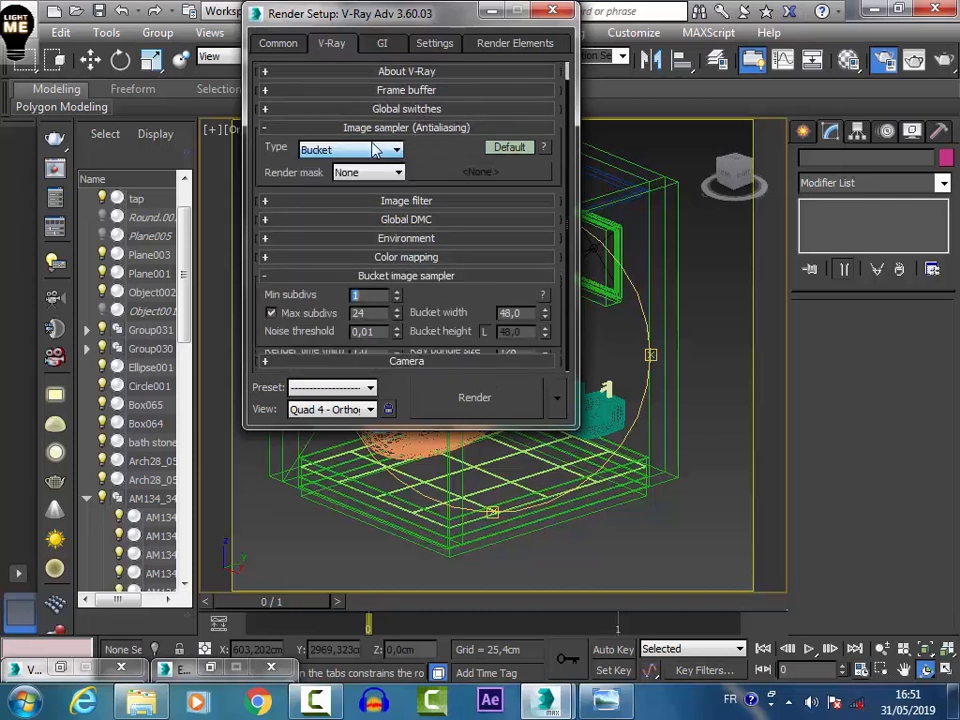
- Set the bucket image sampler's max subdivs to 8
left_click(372, 331)
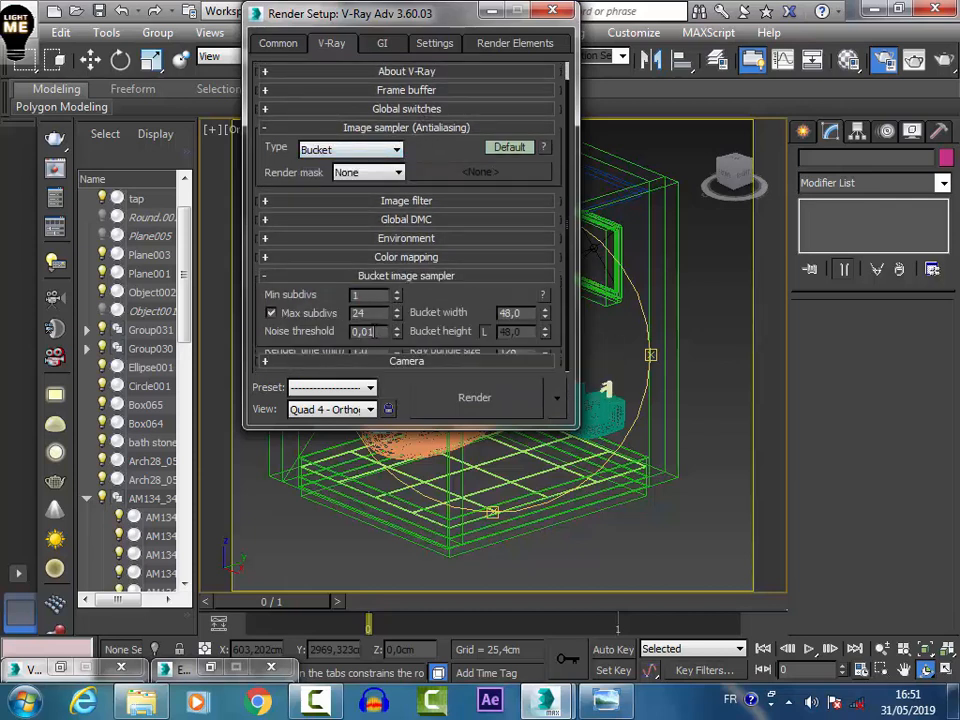
left_click_drag(379, 331, 342, 331)
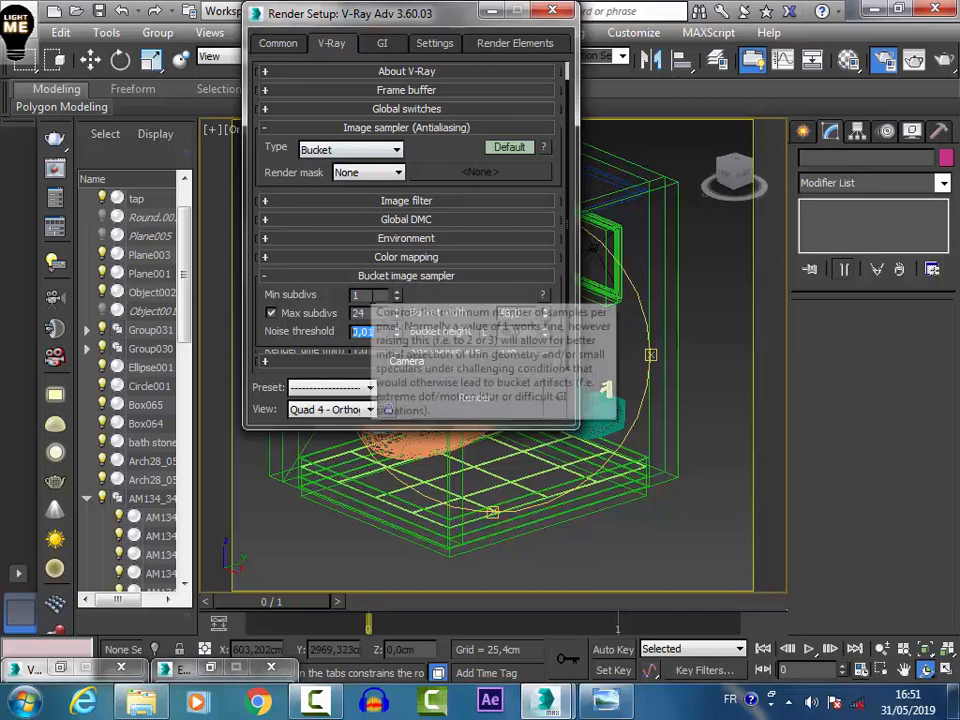
left_click_drag(373, 313, 335, 320)
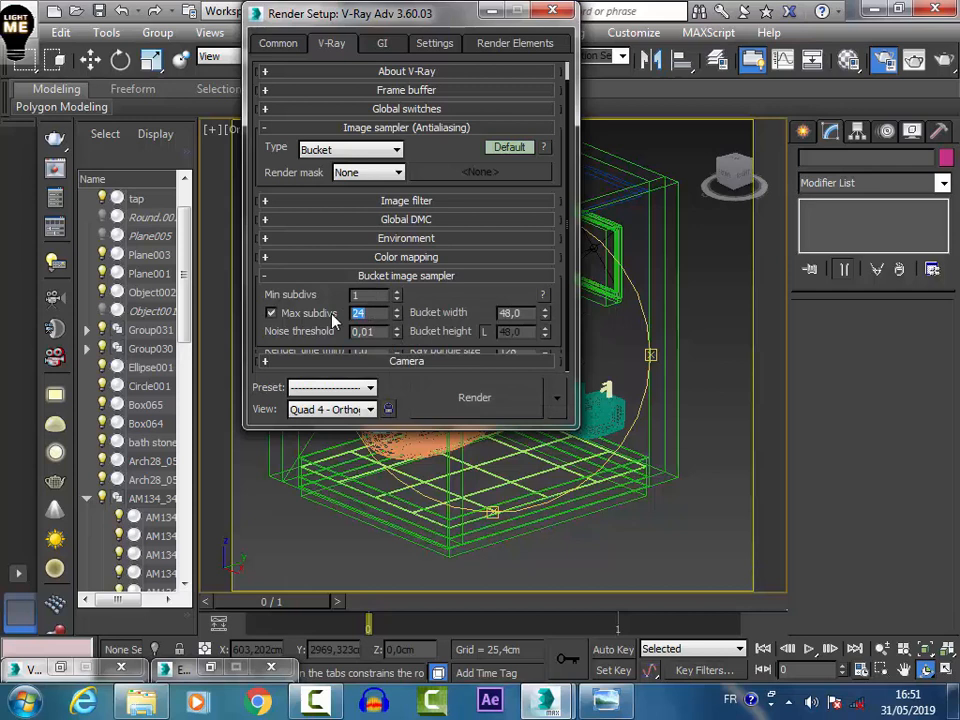
type("8")
left_click(490, 279)
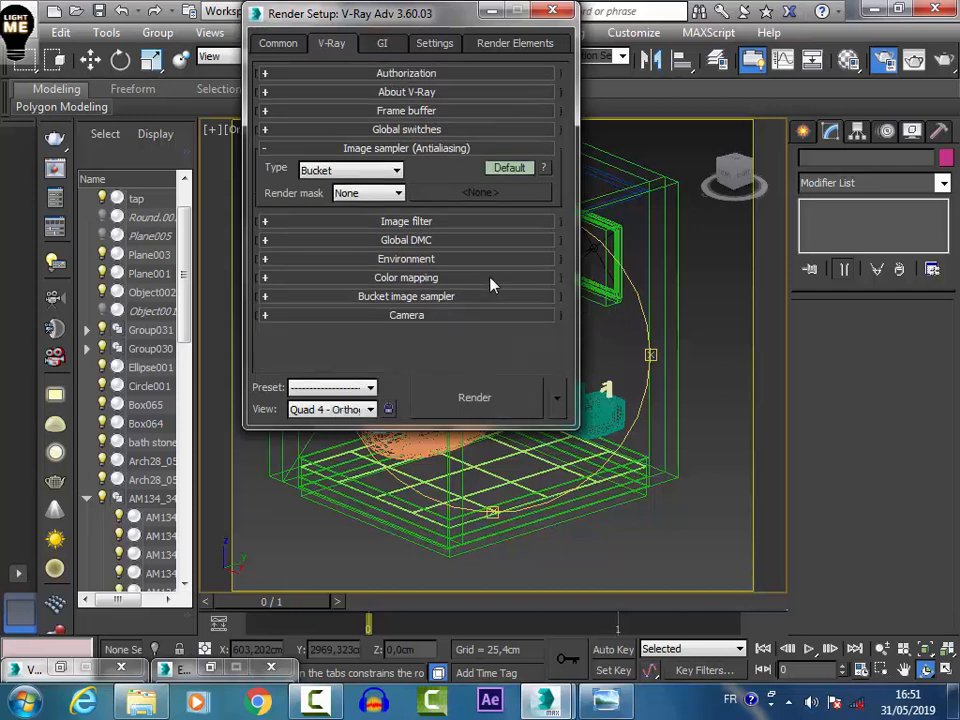
- Set the color mapping type to Exponential
left_click(427, 280)
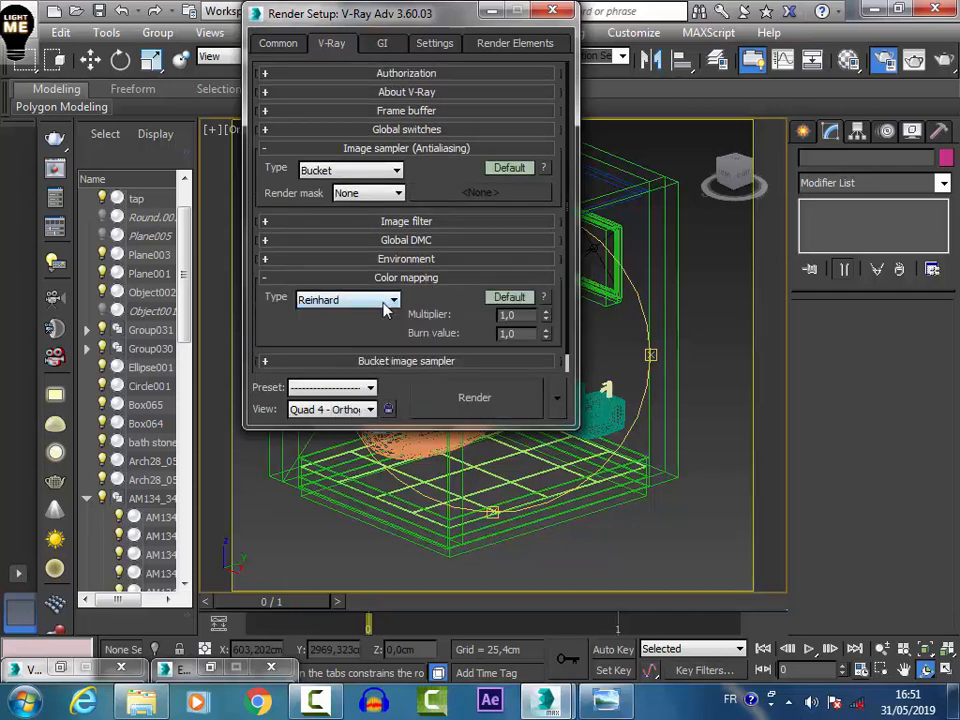
left_click(392, 300)
left_click(383, 332)
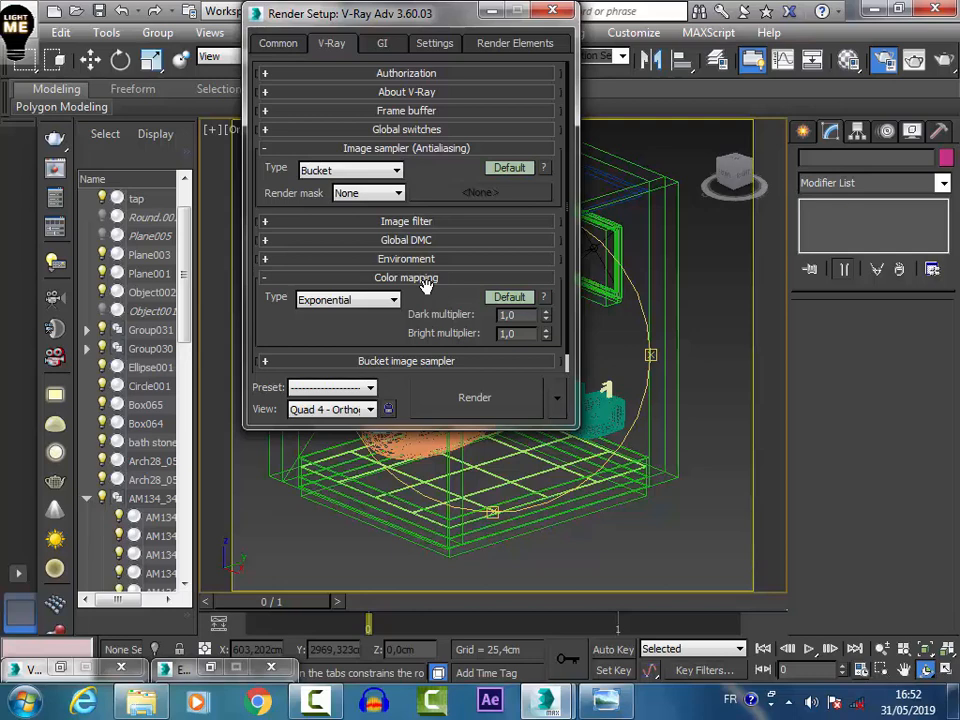
mouse_move(391, 312)
- Set the primary GI engine to Irradiance map and choose its Very low preset
left_click(394, 46)
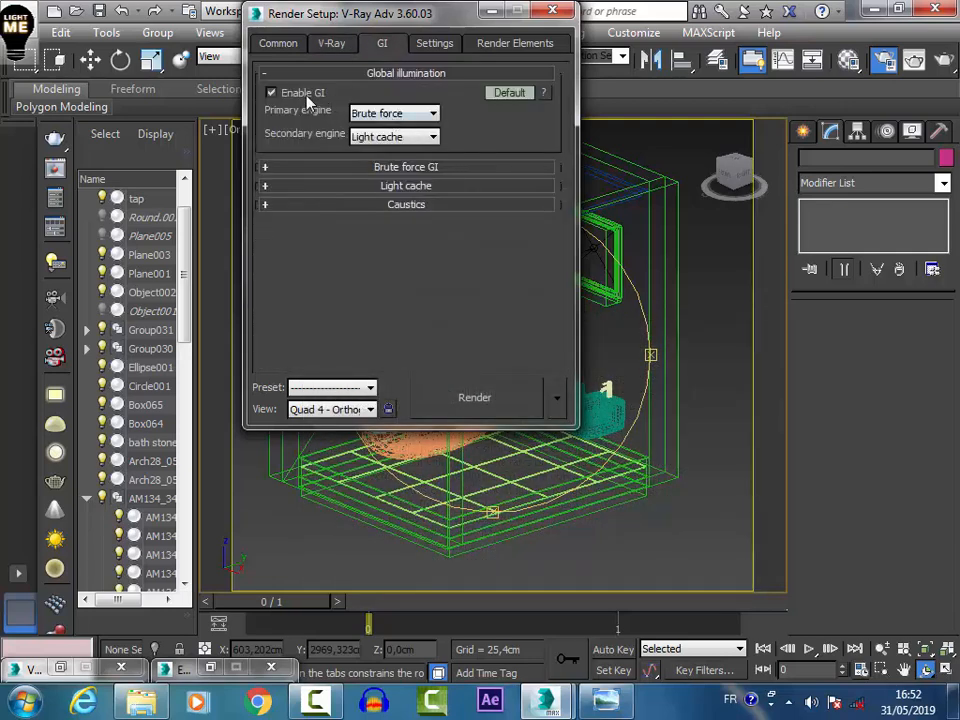
left_click(390, 118)
left_click(388, 127)
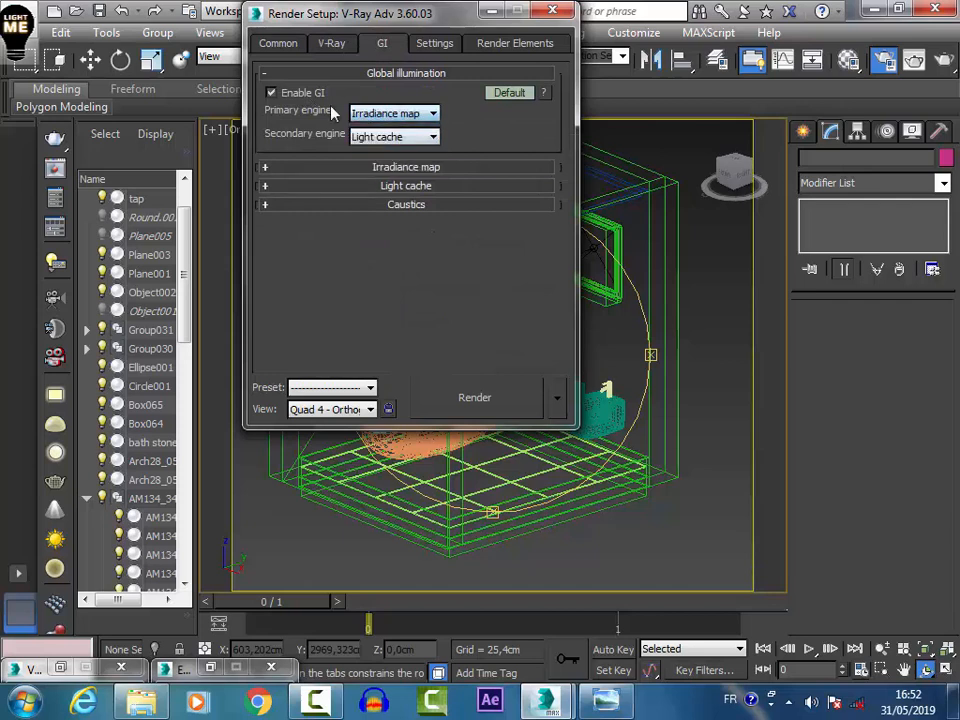
left_click(411, 166)
left_click(402, 162)
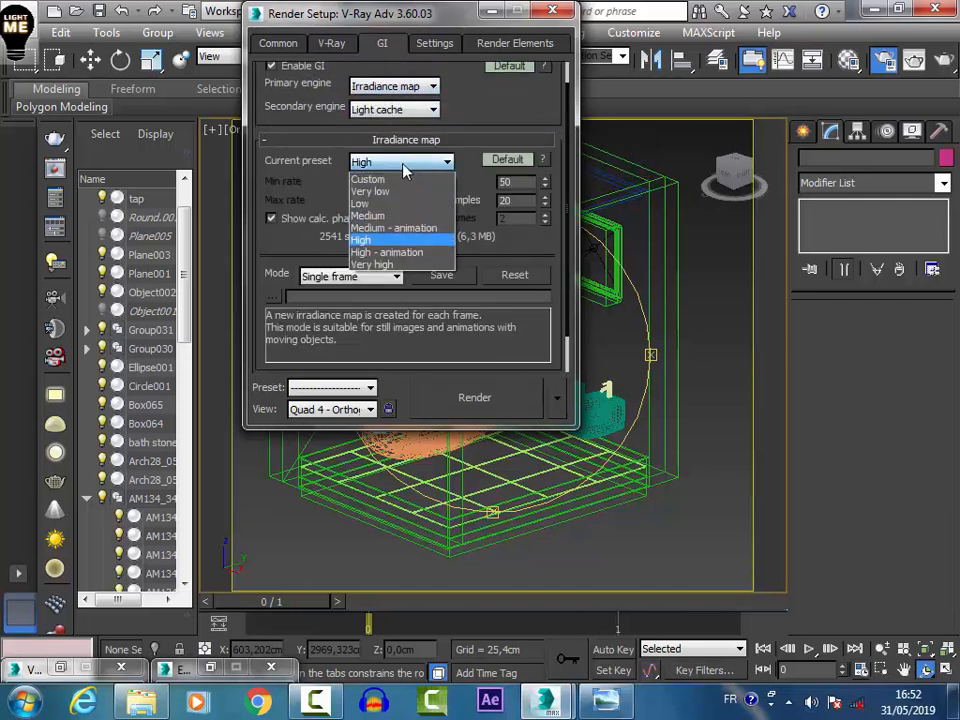
left_click(395, 191)
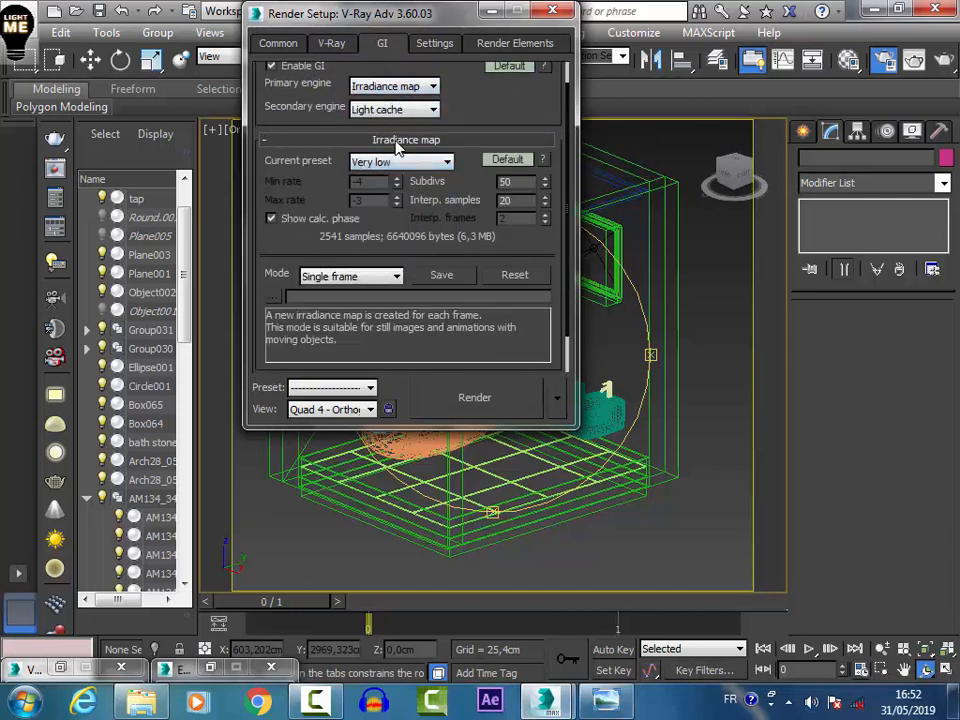
left_click(397, 142)
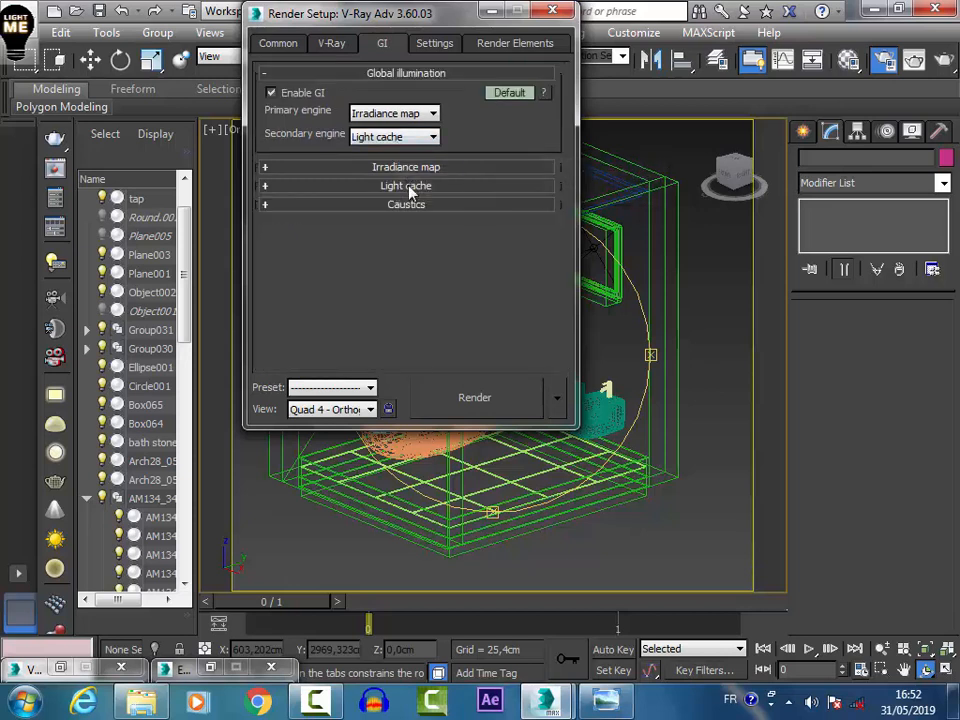
- Set the light cache subdivs to 500 and close the render setup
left_click(409, 188)
double_click(381, 204)
type("500")
key("Return")
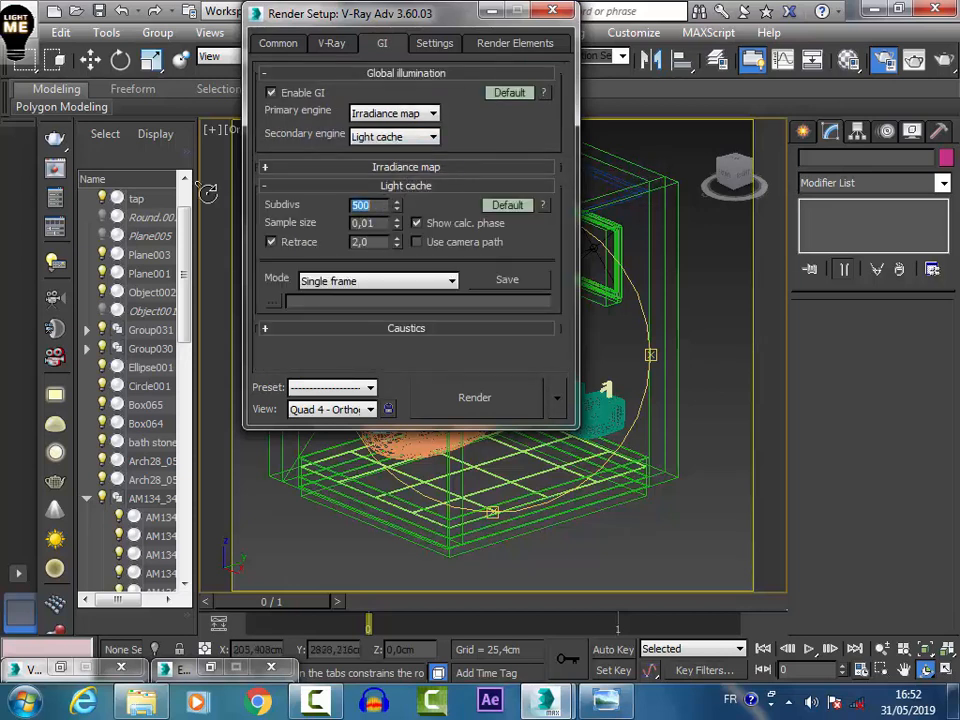
left_click(430, 46)
left_click(533, 41)
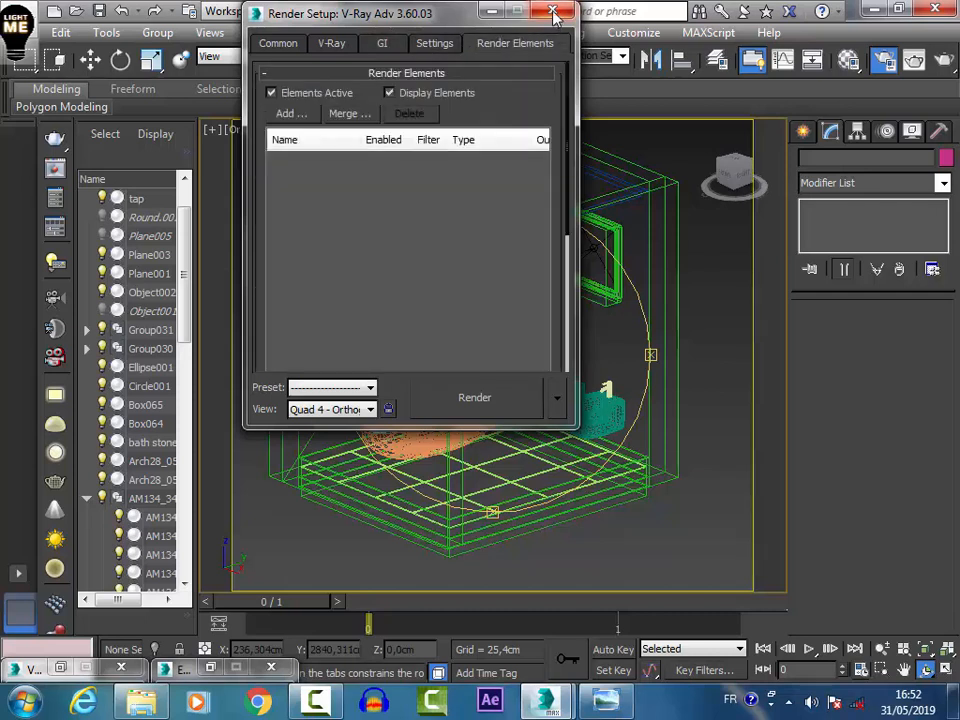
left_click(553, 12)
- Create a VRayPhysicalCamera in the top view, placed by the wall opposite the bathtub and aimed straight across the tub
key("t")
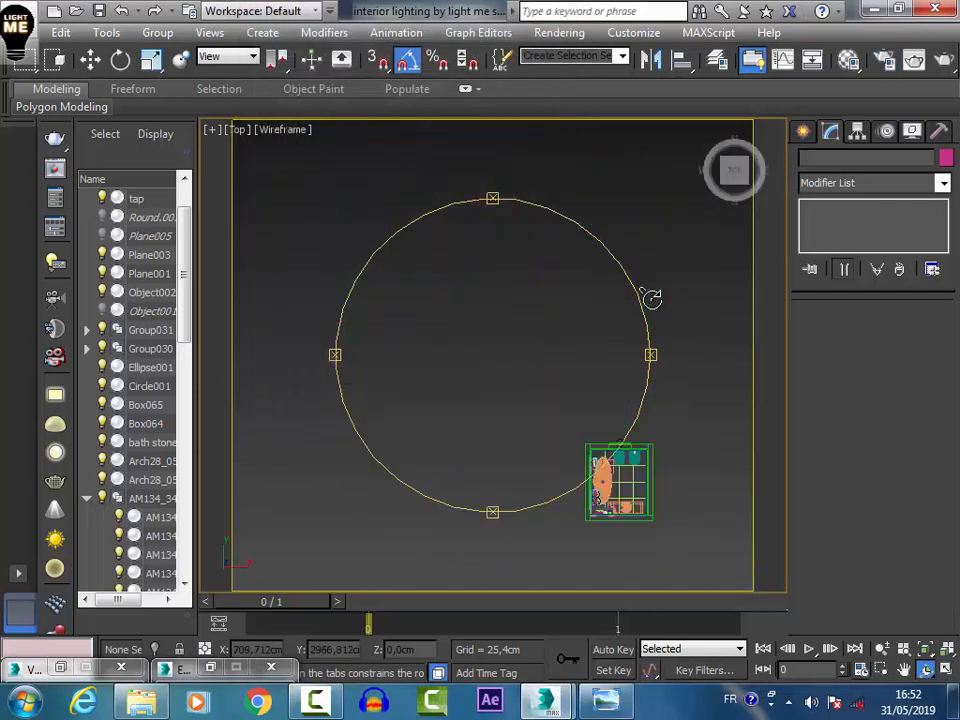
scroll(575, 175, "up", 10)
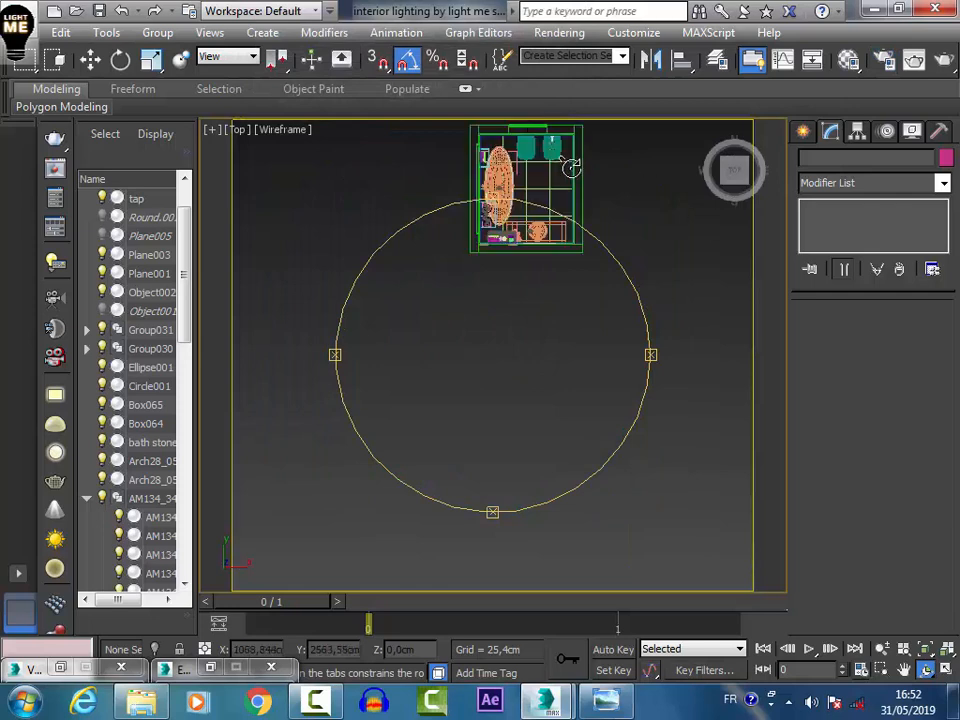
left_click(90, 59)
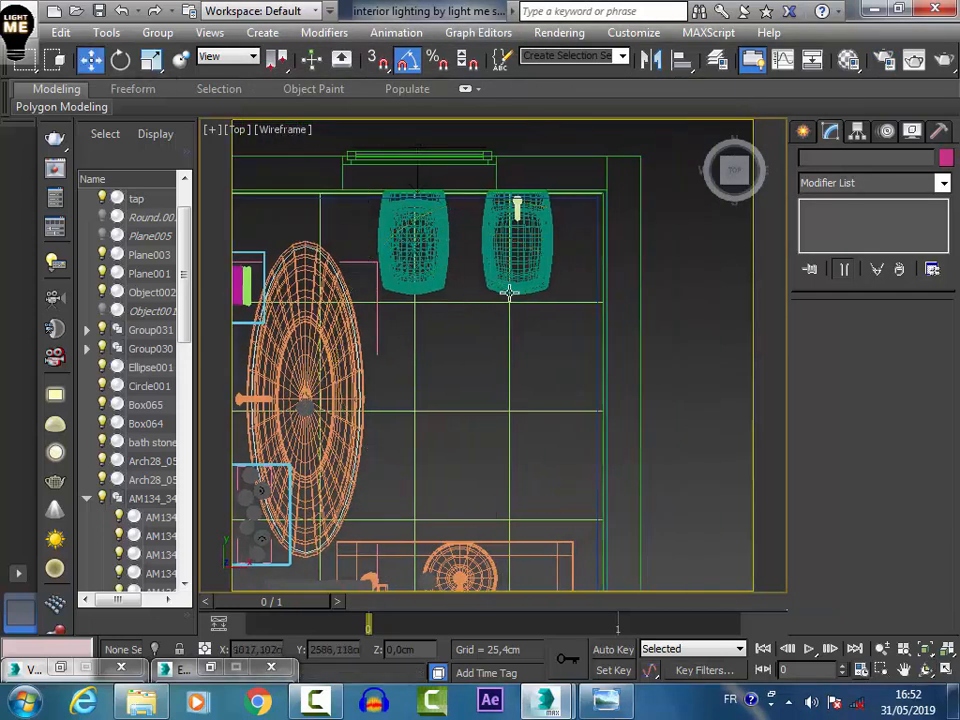
scroll(574, 292, "down", 3)
scroll(596, 354, "up", 2)
left_click(803, 131)
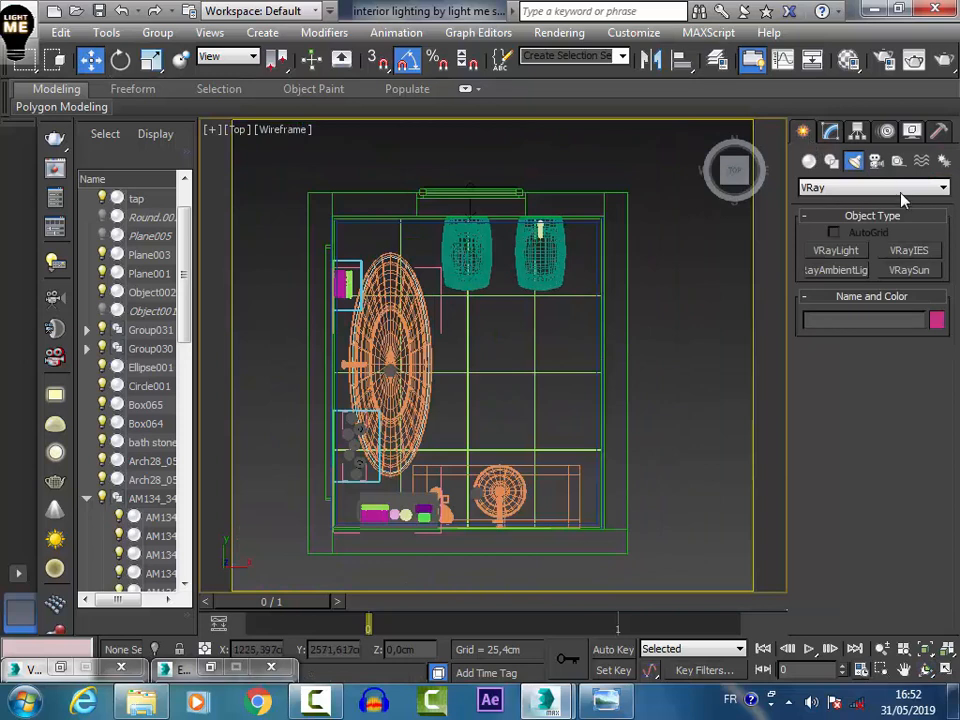
left_click(875, 160)
left_click(878, 187)
left_click(878, 217)
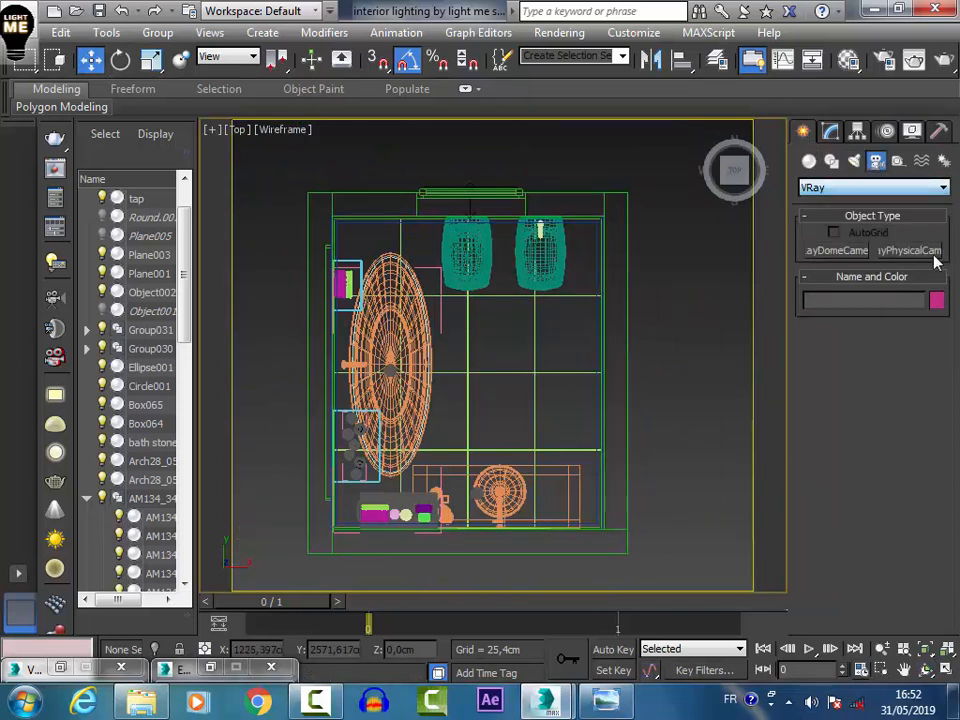
left_click(909, 250)
left_click_drag(584, 376, 355, 377)
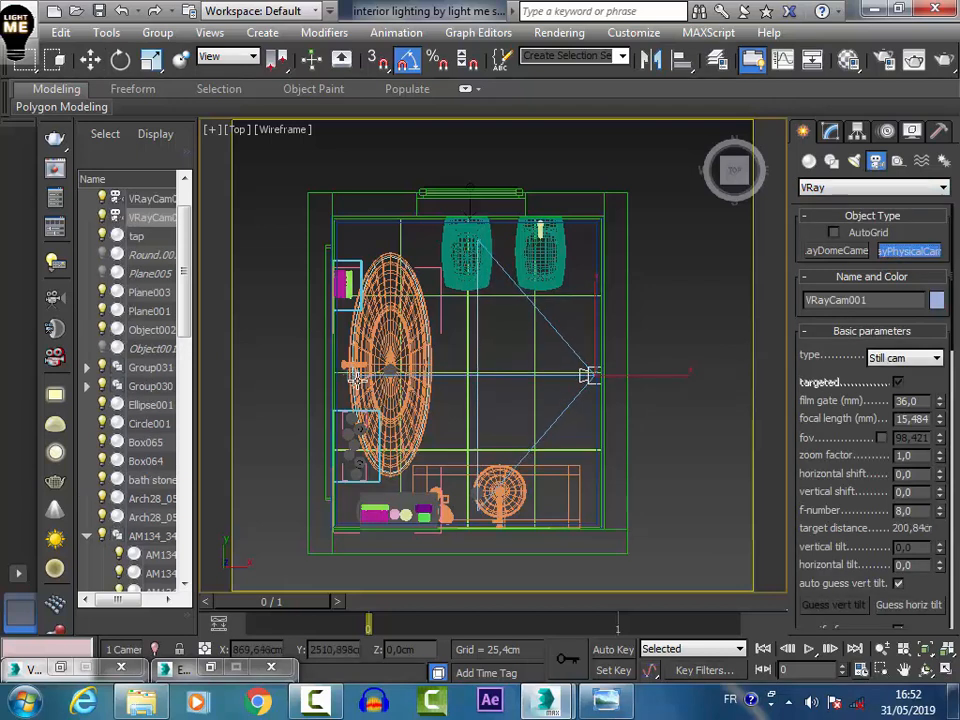
- Look through VRayCam001 in Shaded mode and raise it to about 111 cm, dollying back to frame the bathtub wall
key("c")
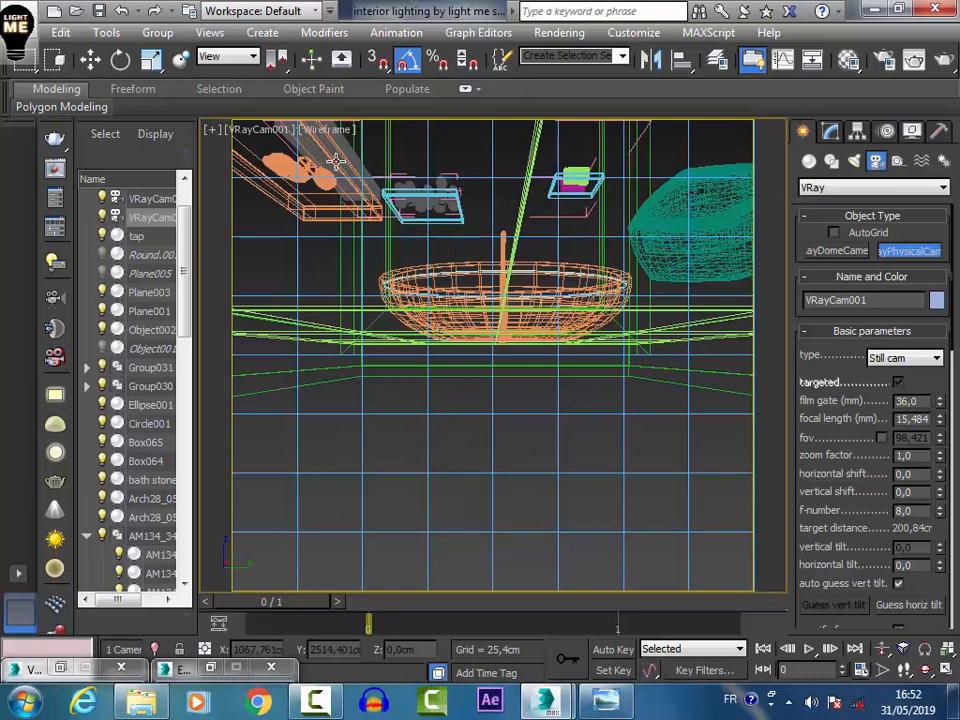
left_click(314, 130)
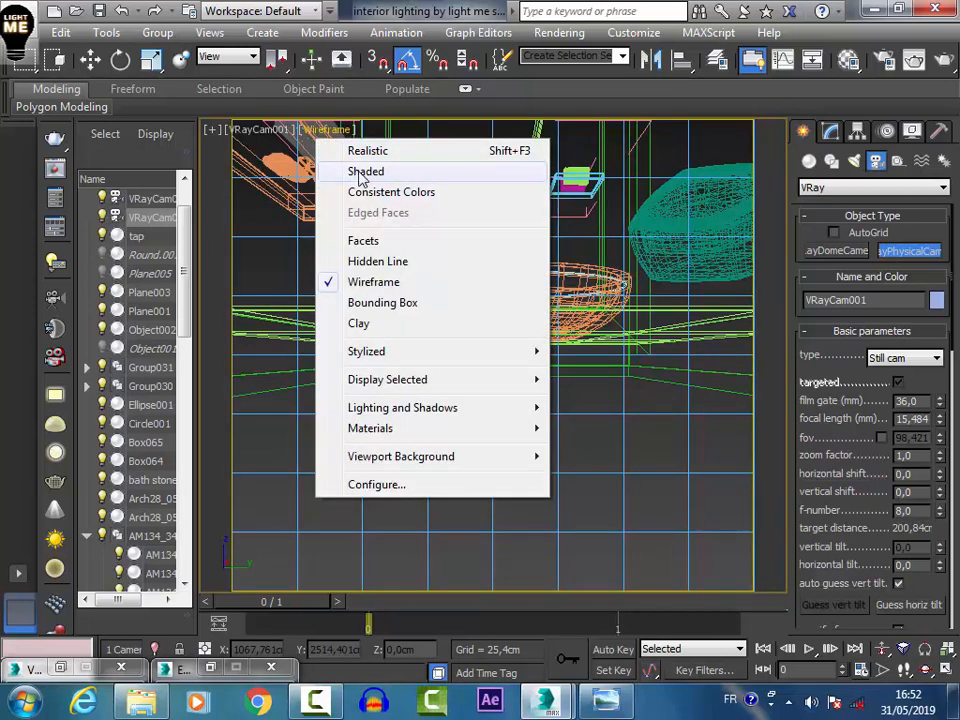
left_click(365, 172)
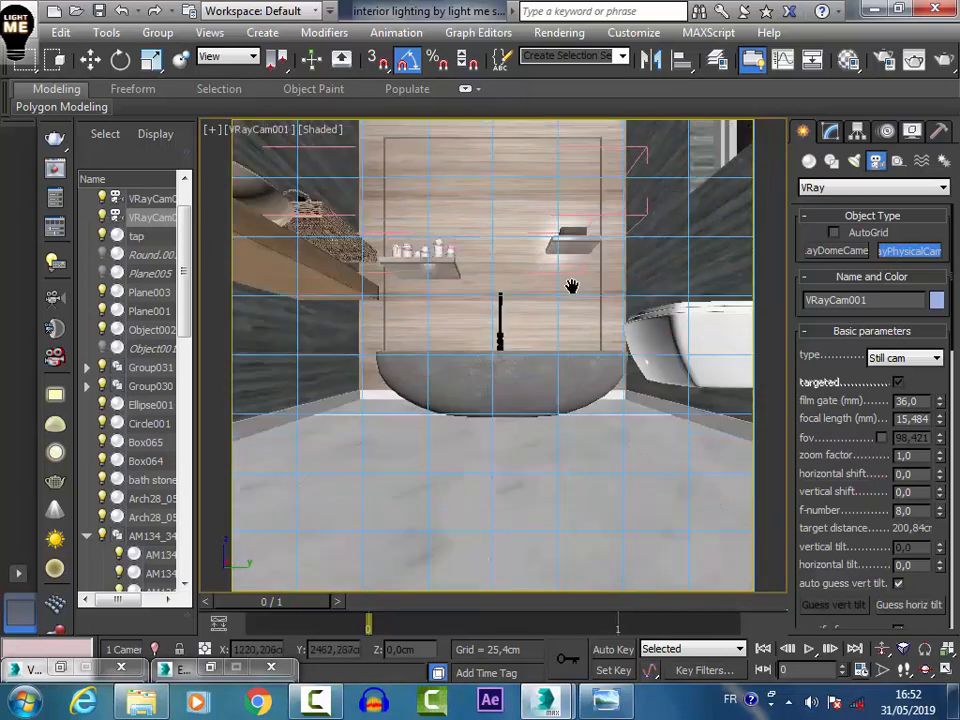
middle_click_drag(570, 320, 579, 349)
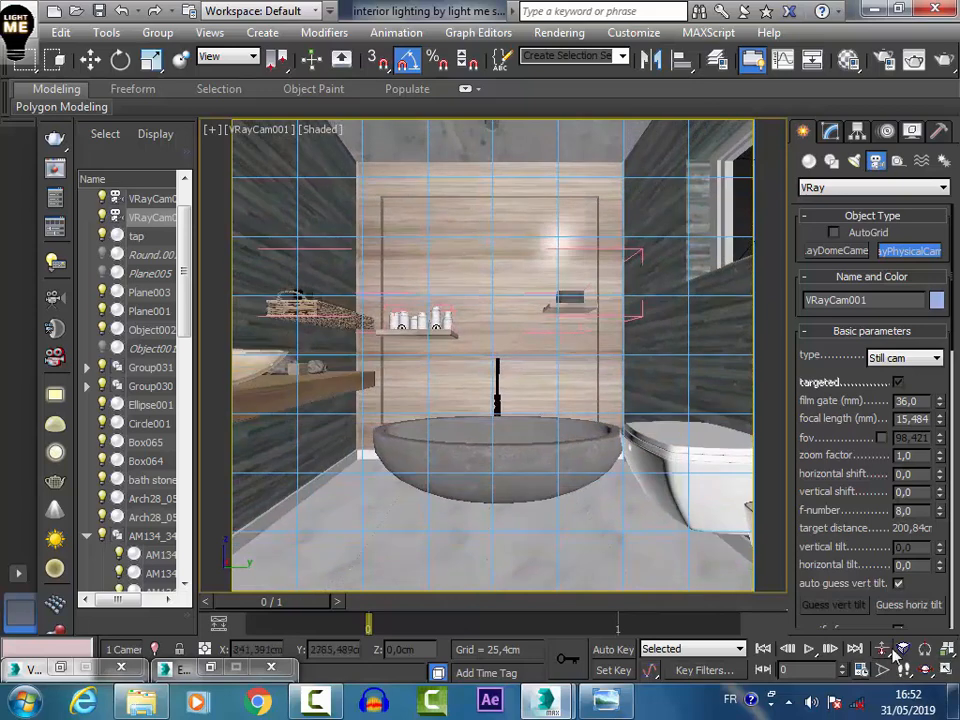
left_click_drag(582, 452, 579, 455)
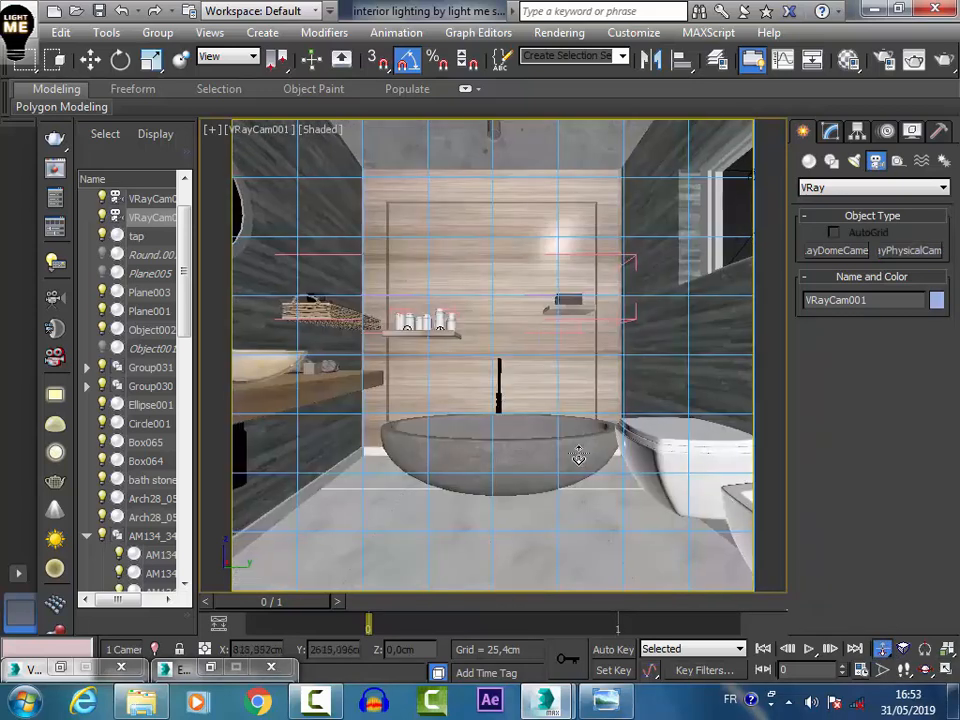
- Select the camera's target and shift it along Y to about 2528 cm, panning the camera slightly to refine the framing
left_click(90, 58)
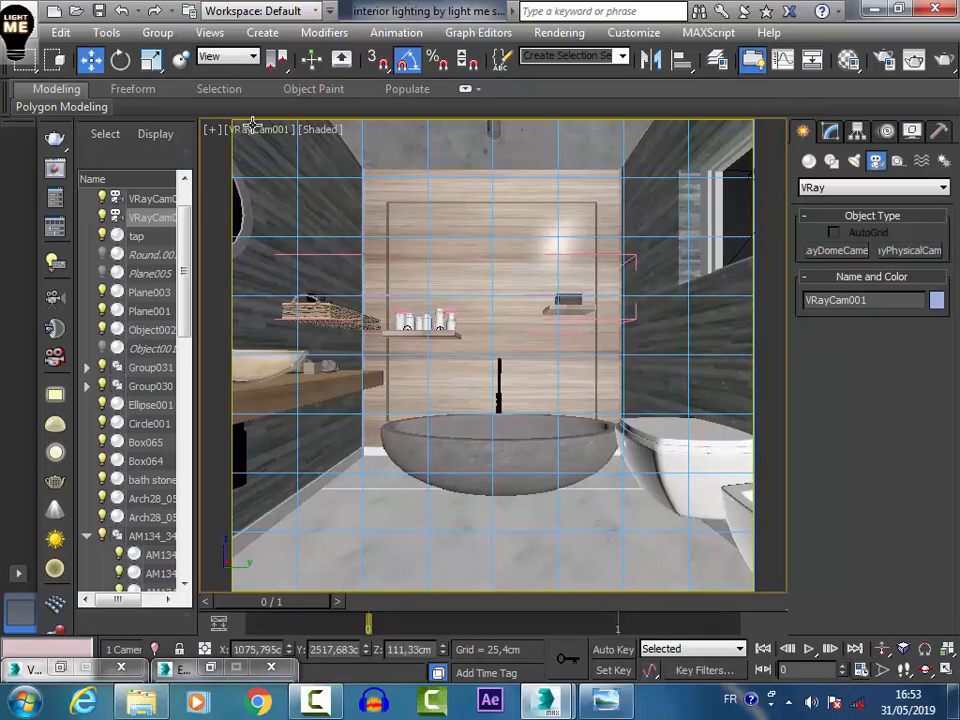
left_click(252, 127)
left_click(388, 508)
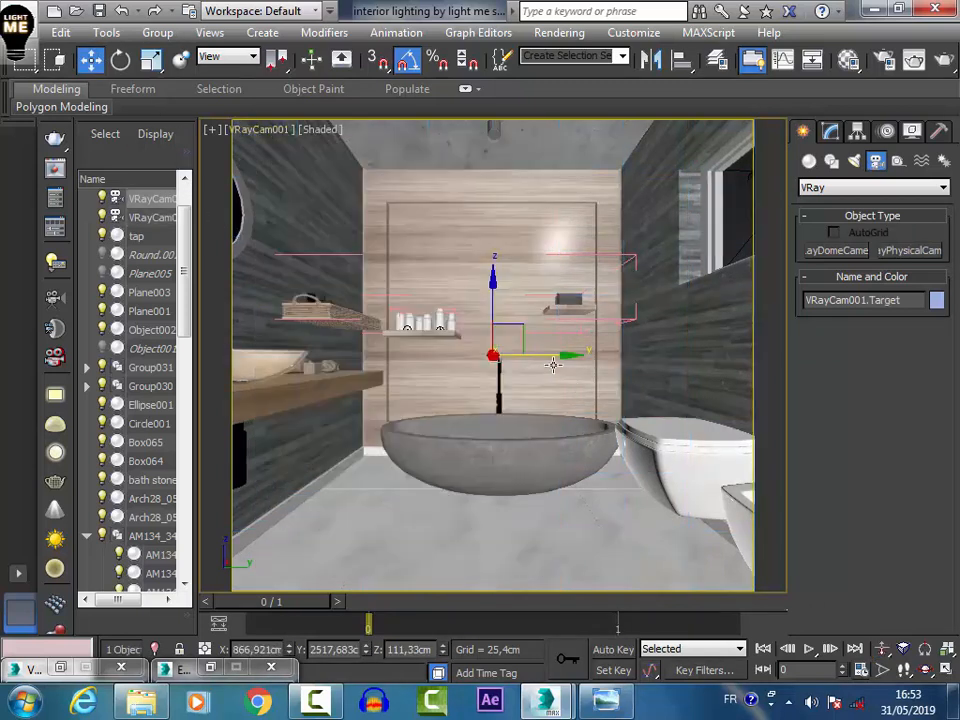
left_click_drag(546, 354, 551, 354)
middle_click_drag(566, 376, 561, 374)
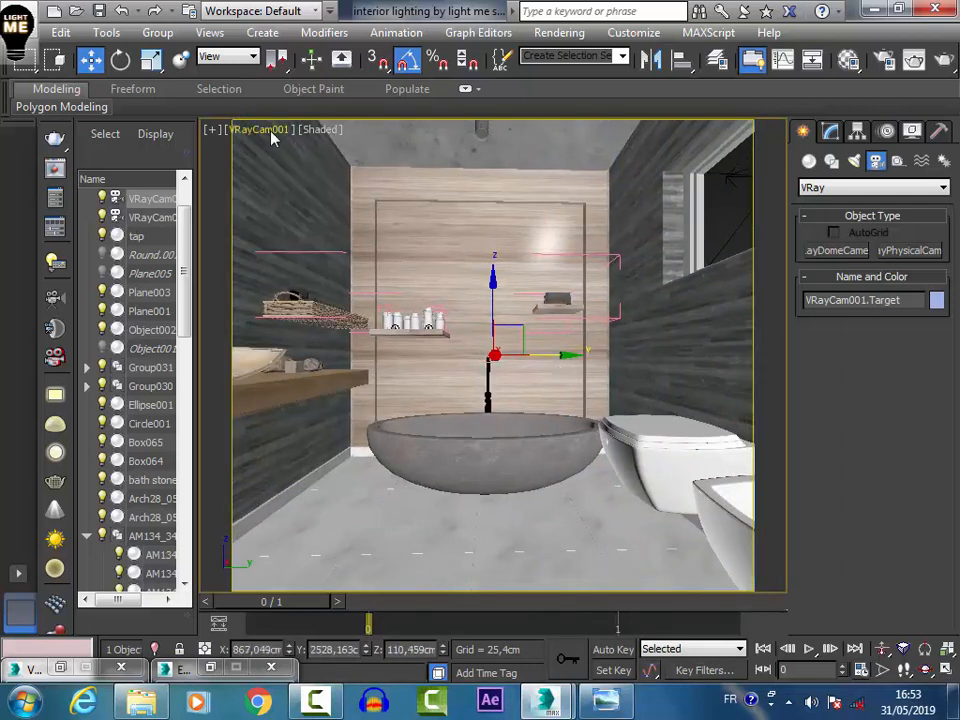
- Select VRayCam001 and apply Guess horiz tilt to straighten its horizontal perspective
left_click(270, 136)
left_click(386, 489)
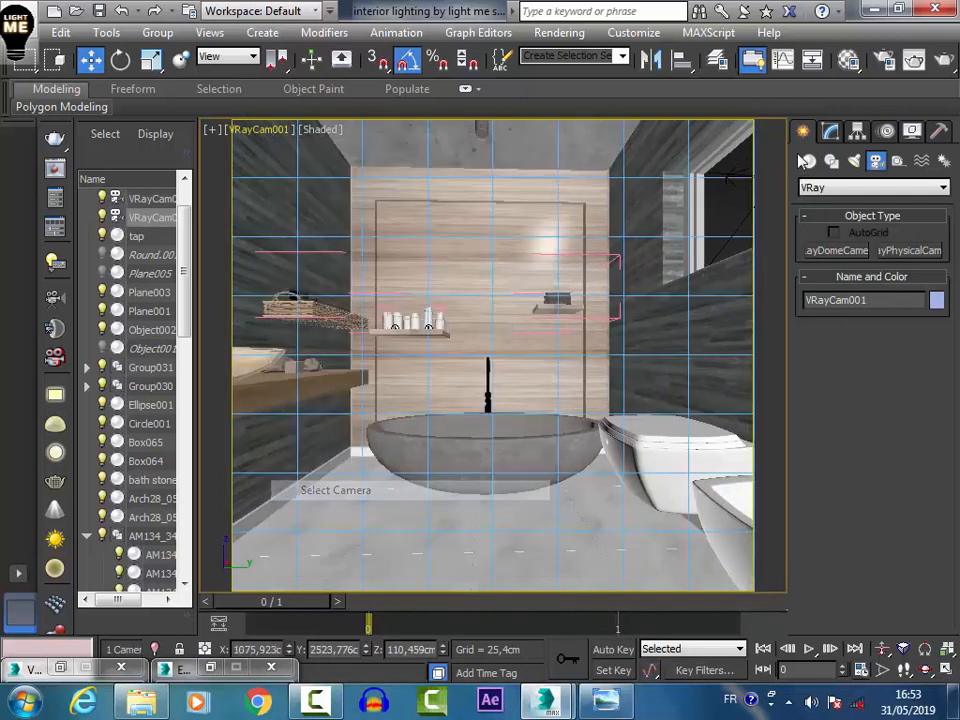
left_click(830, 131)
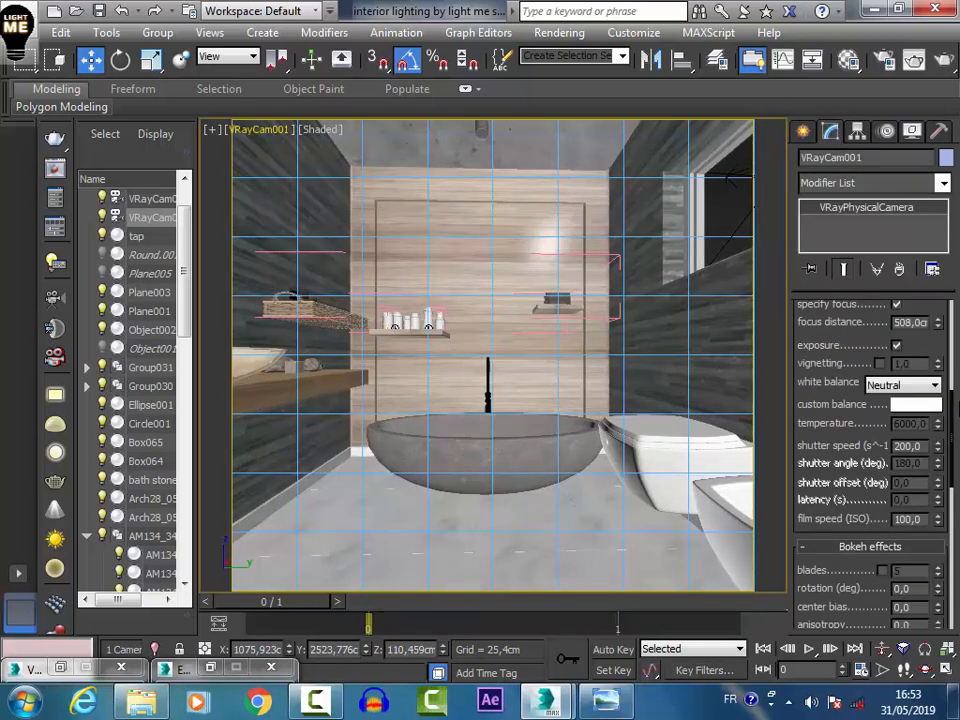
left_click_drag(951, 407, 956, 330)
scroll(860, 412, "down", 3)
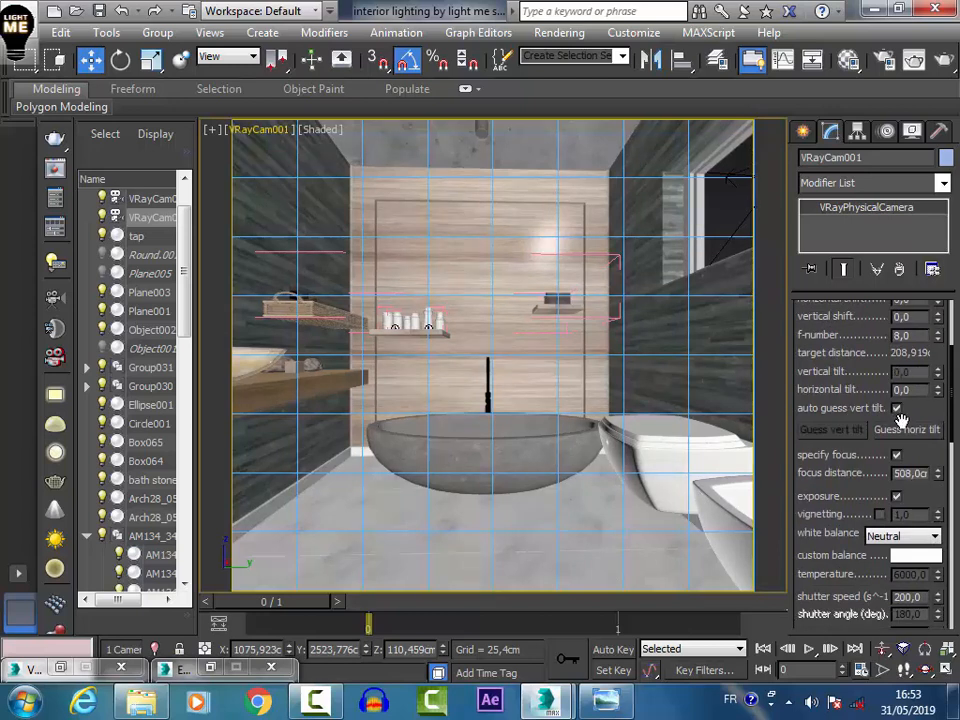
left_click(906, 431)
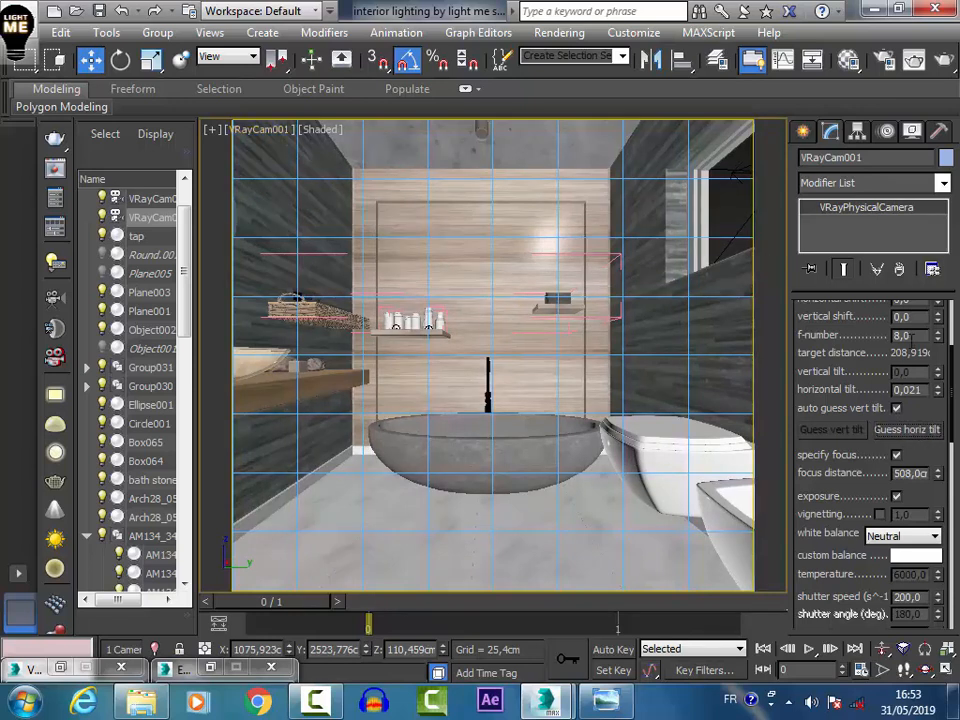
- Review the camera's f-number, shutter speed and film speed settings, and keep the white balance at Neutral
left_click_drag(953, 352, 953, 343)
left_click_drag(914, 381, 878, 381)
left_click_drag(953, 380, 955, 440)
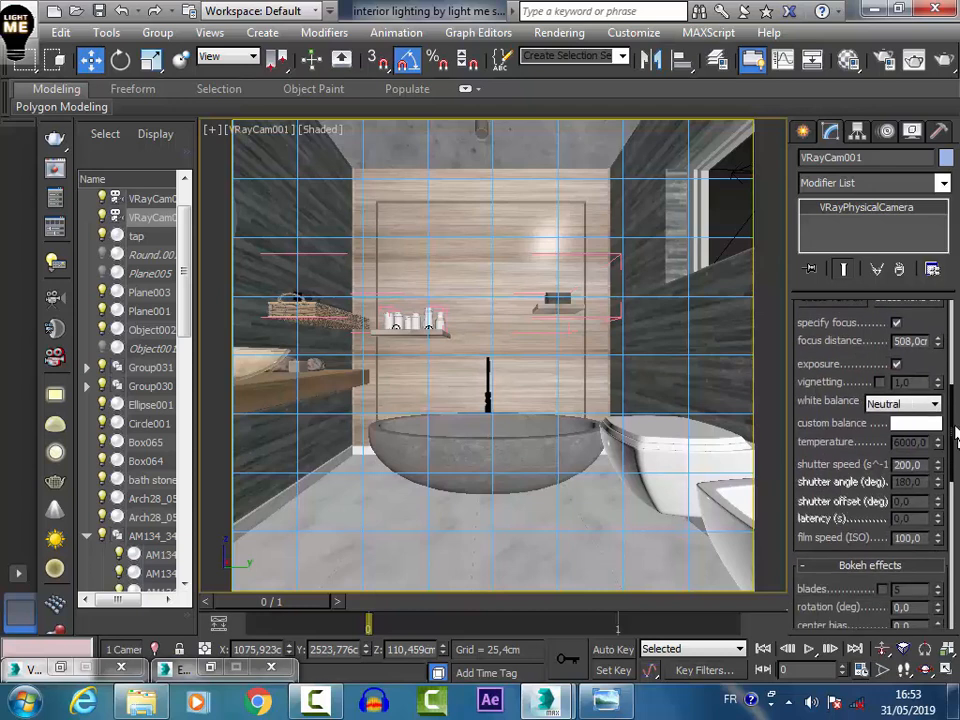
left_click(914, 404)
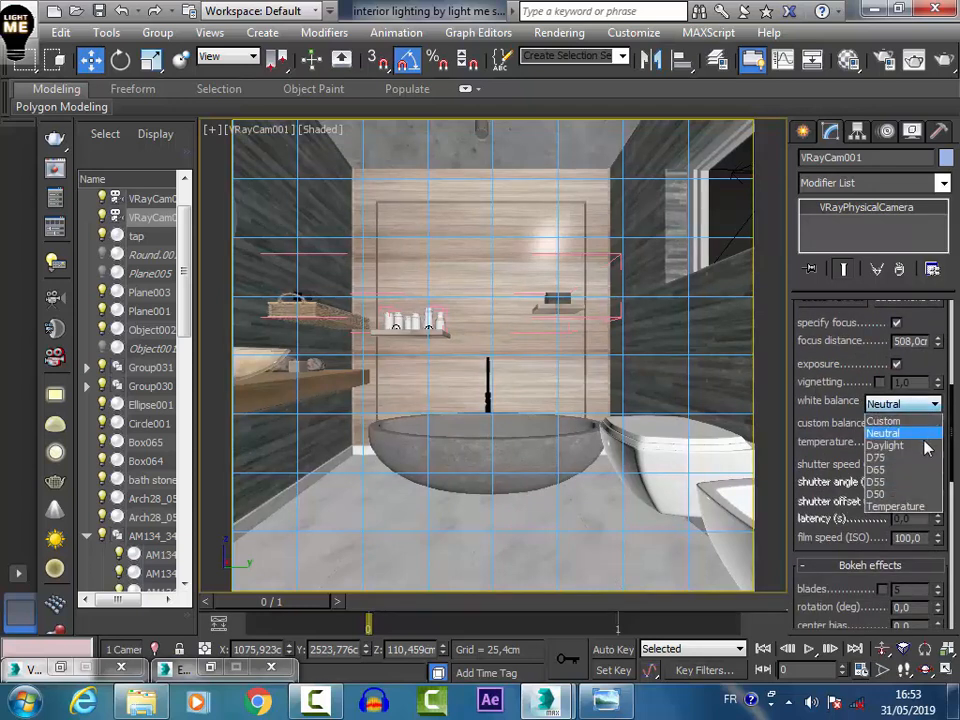
left_click(926, 435)
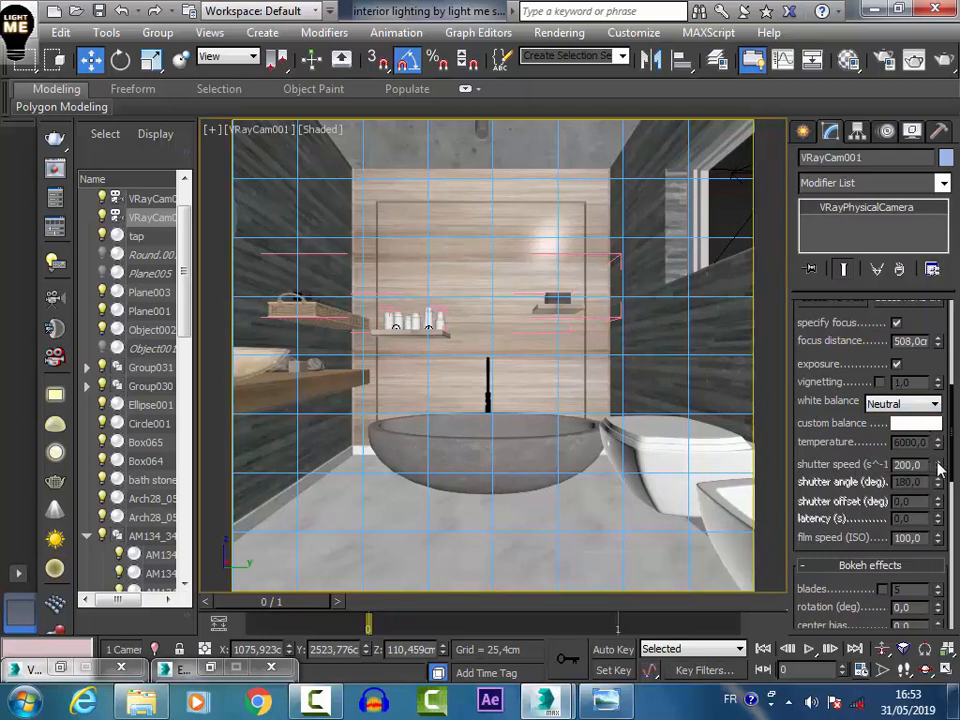
scroll(924, 420, "down", 1)
- Switch to the top view in wireframe display and deselect the camera
key("t")
key("r")
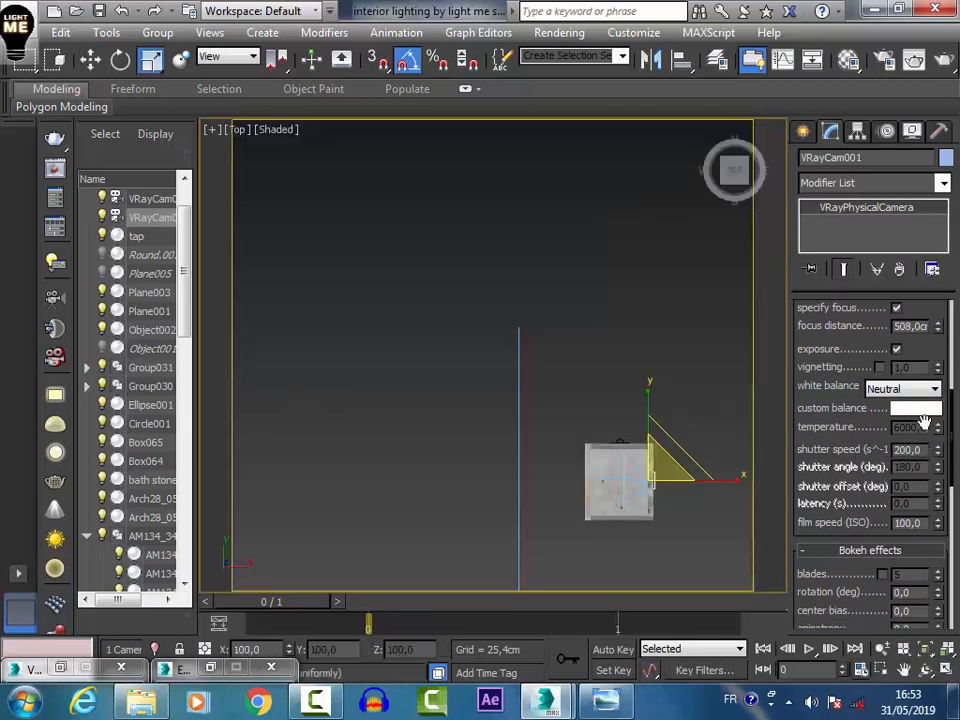
key("z")
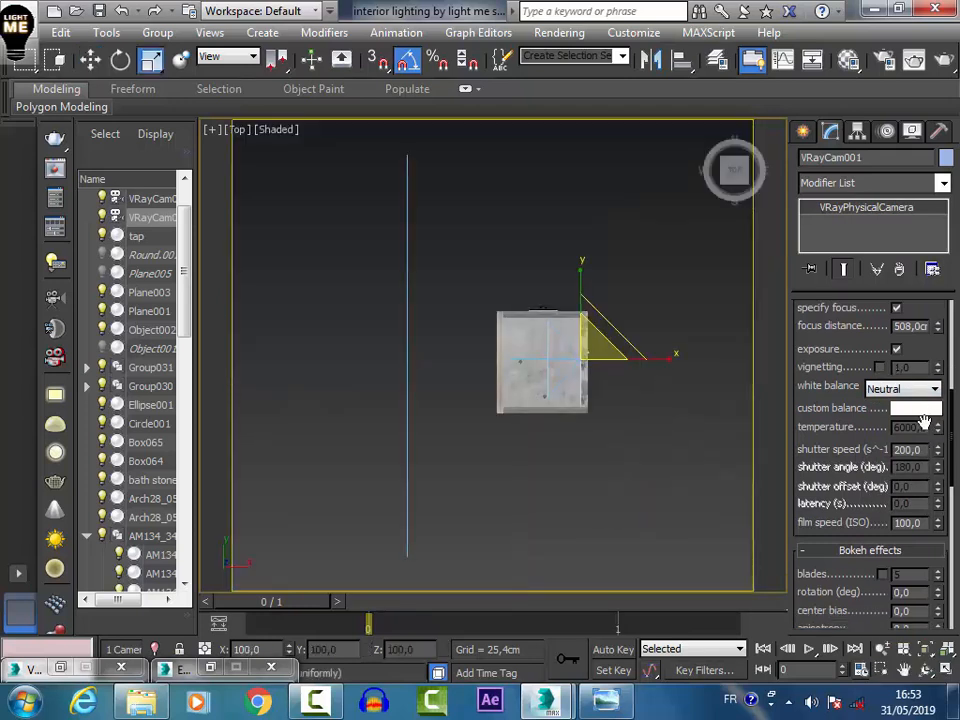
left_click(264, 130)
left_click(318, 283)
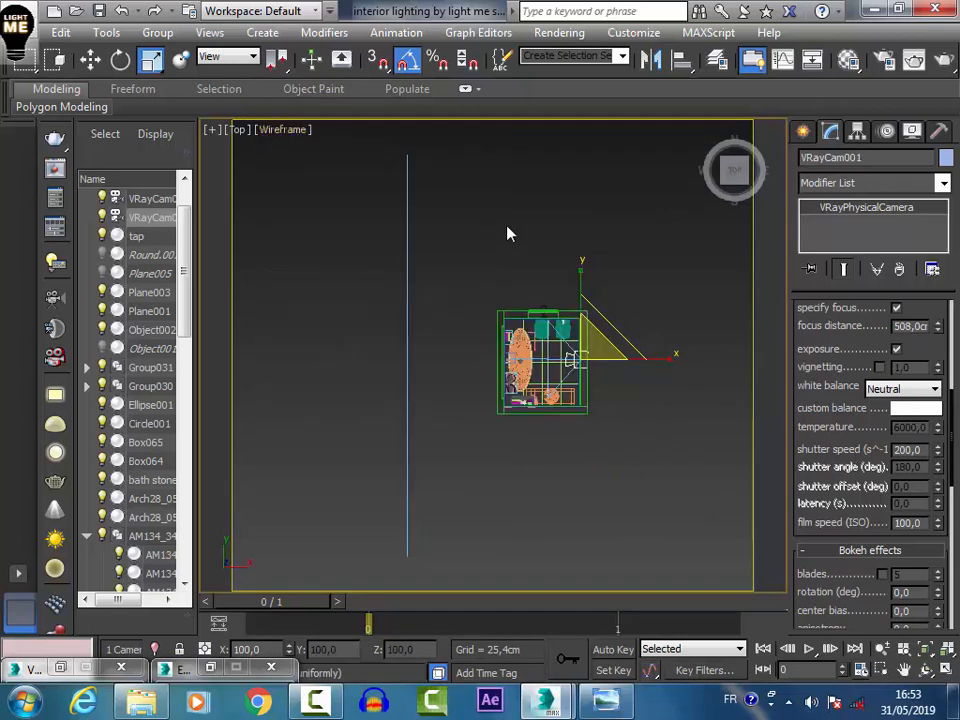
left_click(507, 234)
- Create a VRaySun aimed diagonally at the window side of the bathroom, replacing the existing environment map with V-Ray Sky
left_click(803, 131)
left_click(856, 189)
left_click(806, 230)
scroll(613, 296, "down", 3)
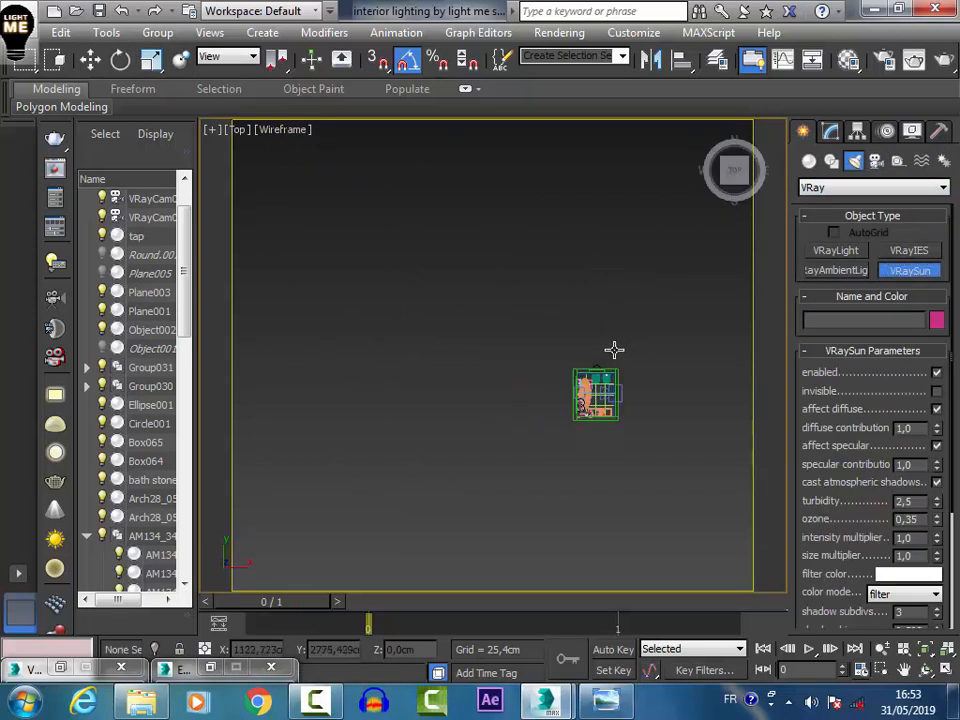
left_click_drag(409, 207, 591, 370)
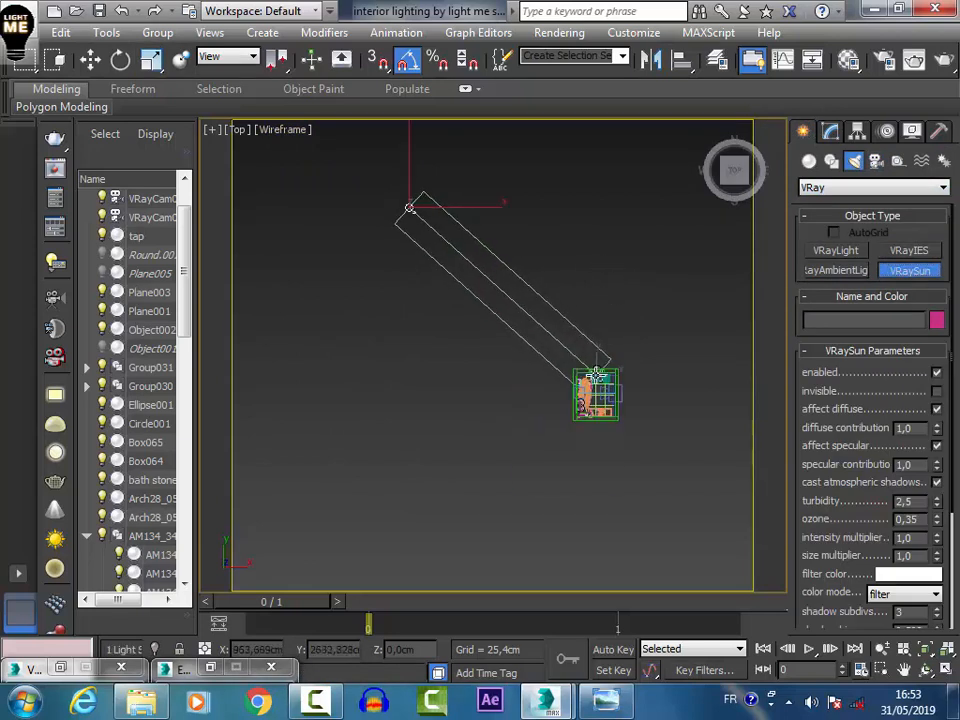
left_click(553, 412)
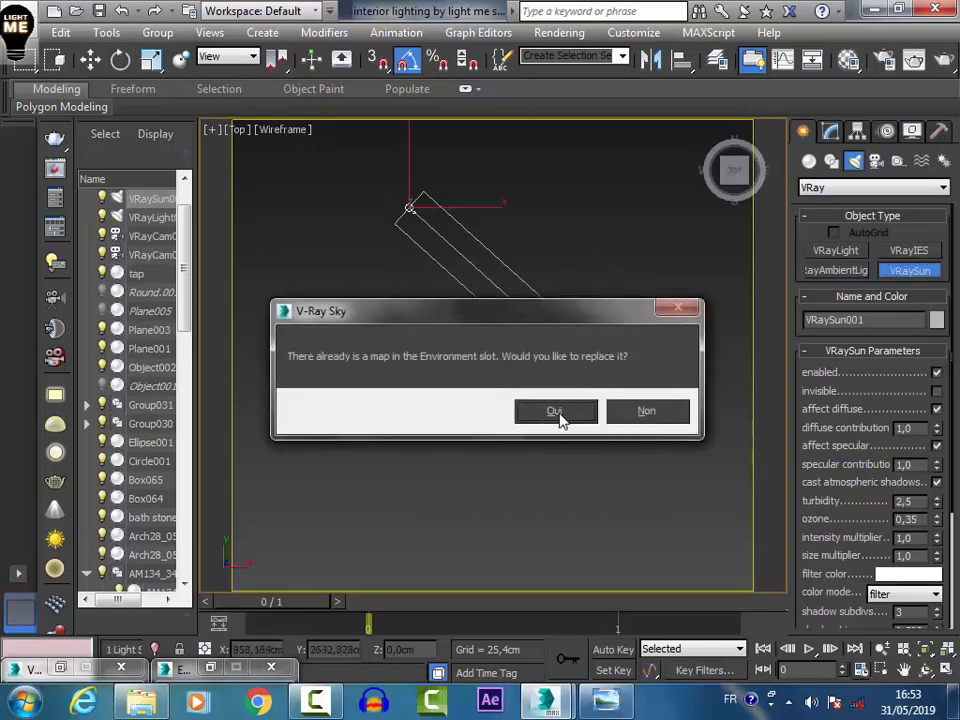
left_click(548, 412)
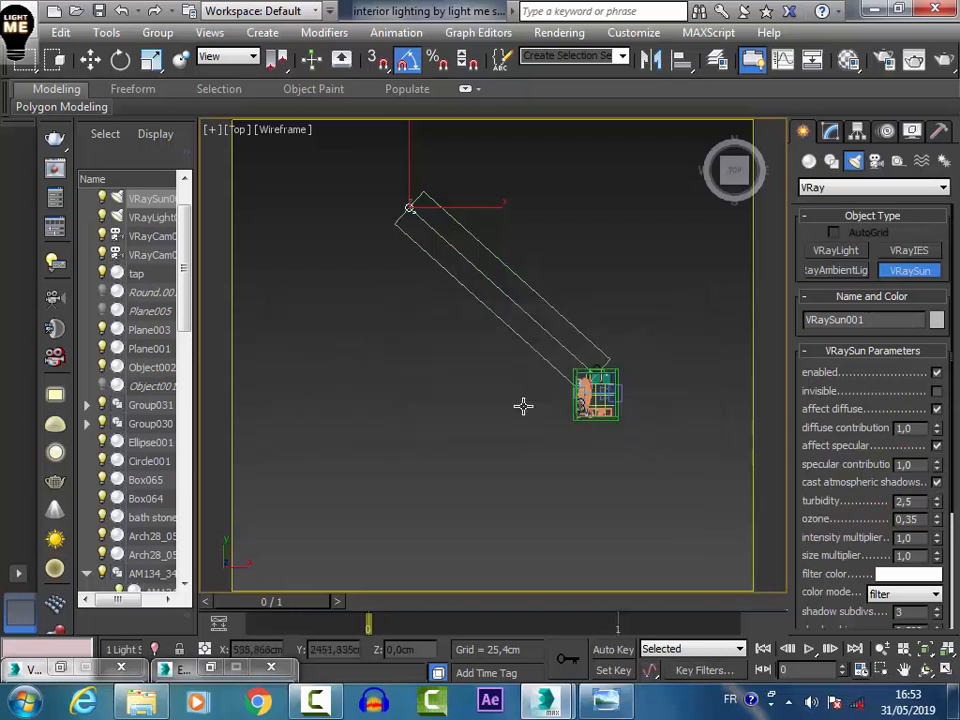
- Raise the VRaySun in the front view to a height of about 1368 cm so it shines down on the room
key("f")
key("z")
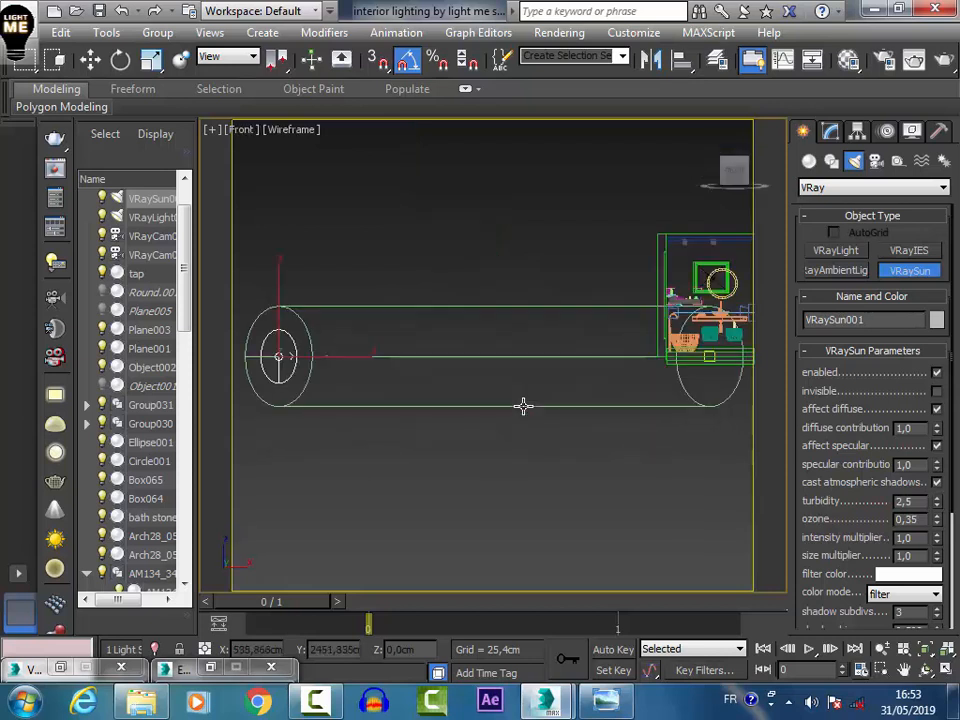
left_click(92, 62)
middle_click_drag(413, 337, 417, 433)
scroll(417, 433, "down", 3)
left_click_drag(345, 388, 370, 112)
- Check which environment map is assigned in the Environment and Effects settings, and close them
left_click(580, 36)
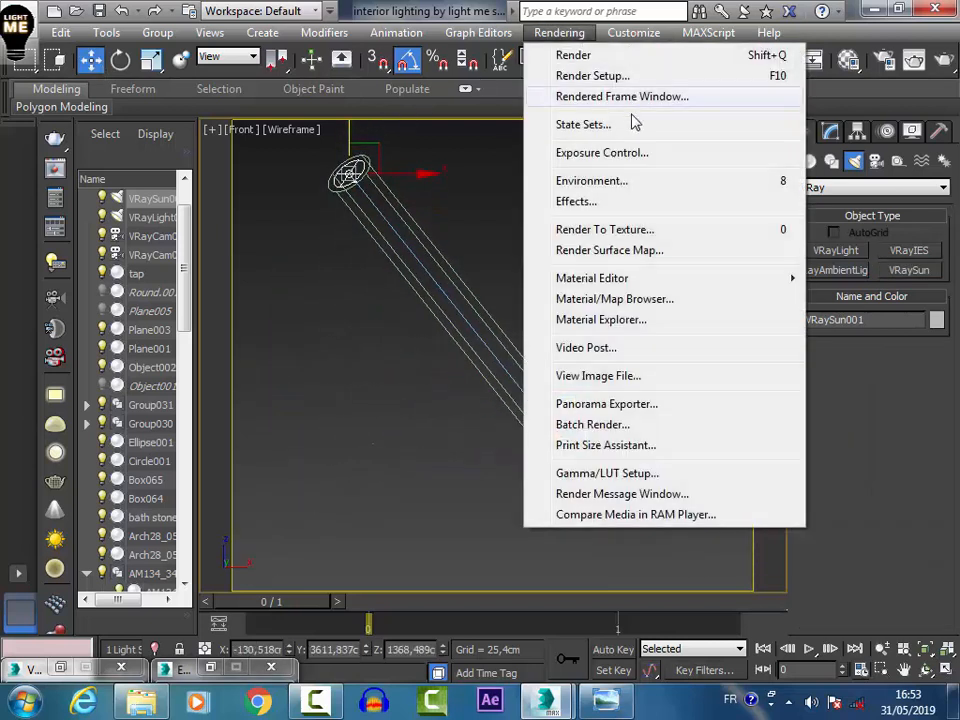
left_click(628, 186)
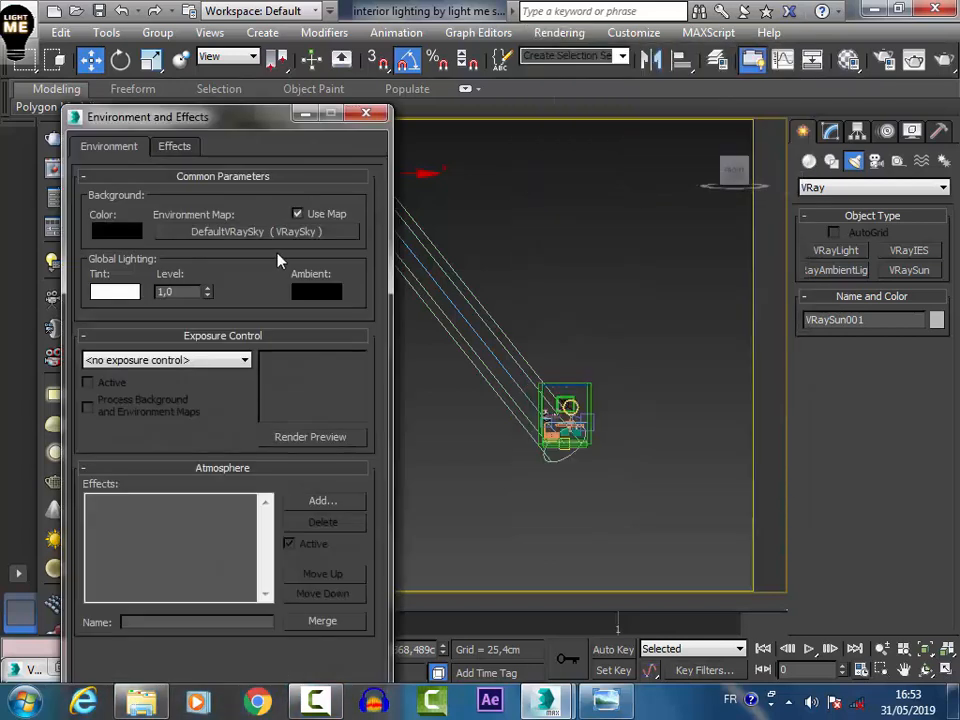
left_click_drag(282, 124, 427, 124)
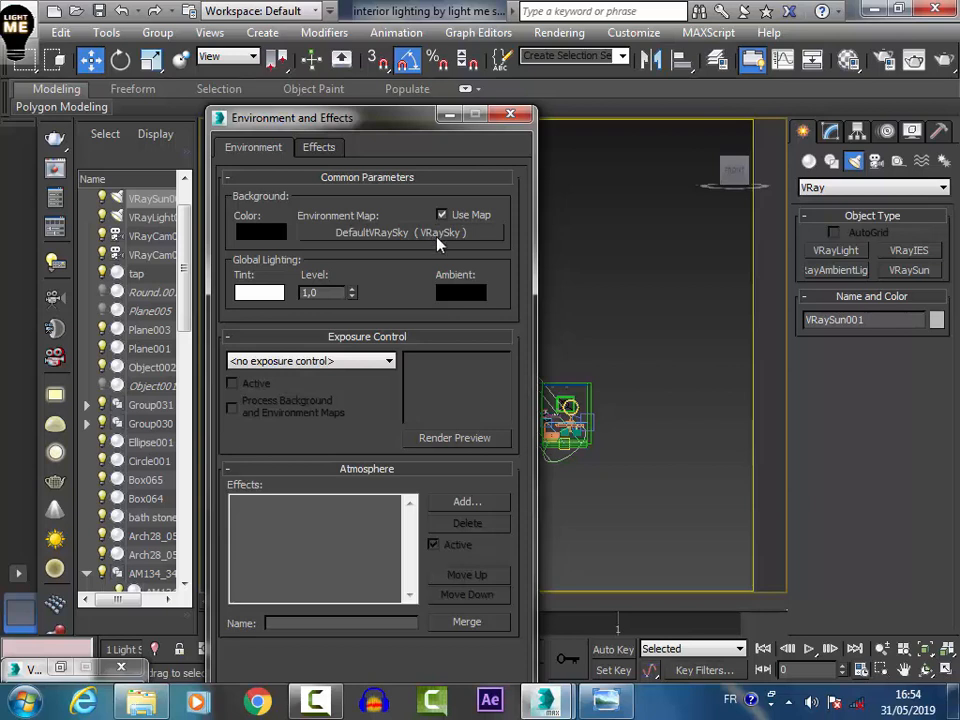
left_click(510, 116)
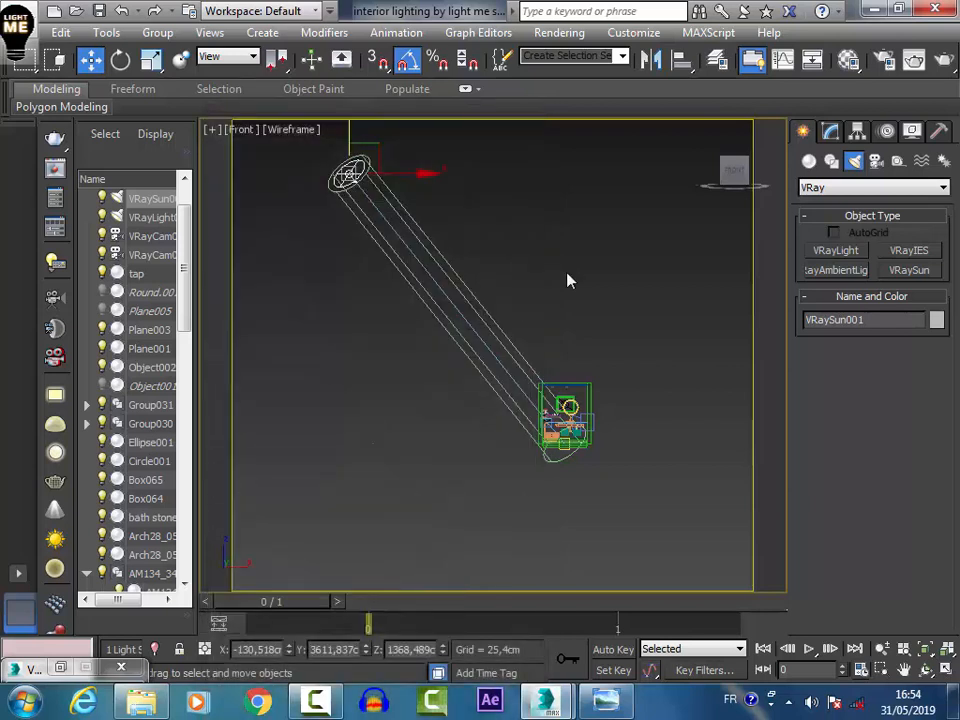
- Inspect the sun's direction towards the room from an orbited view and return to the VRayCam001 view
key("z")
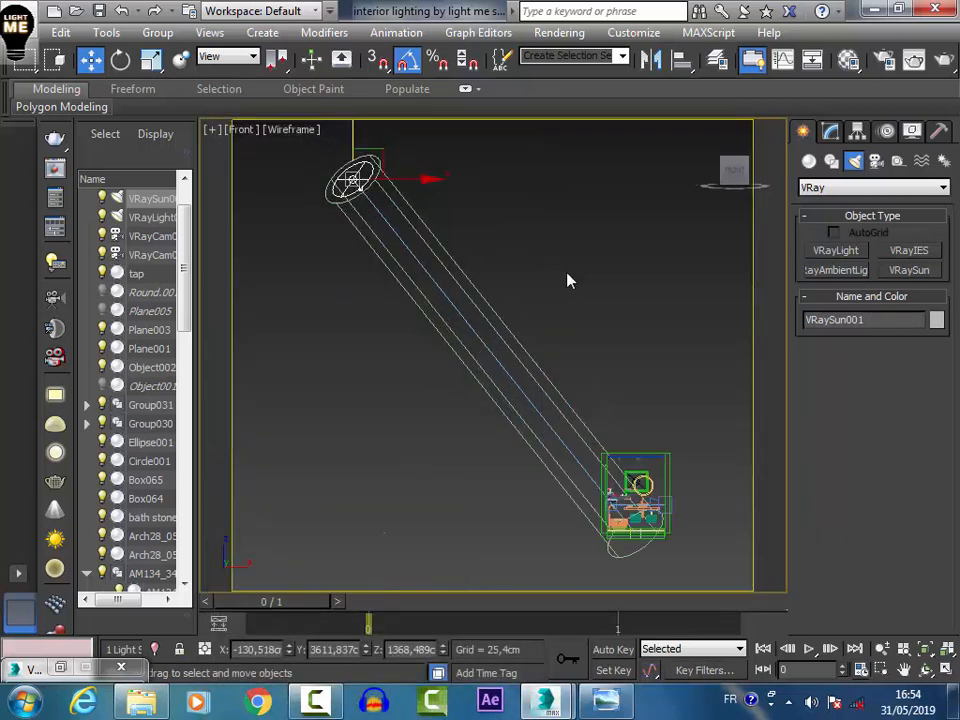
left_click(926, 670)
left_click_drag(439, 407, 699, 458)
key("c")
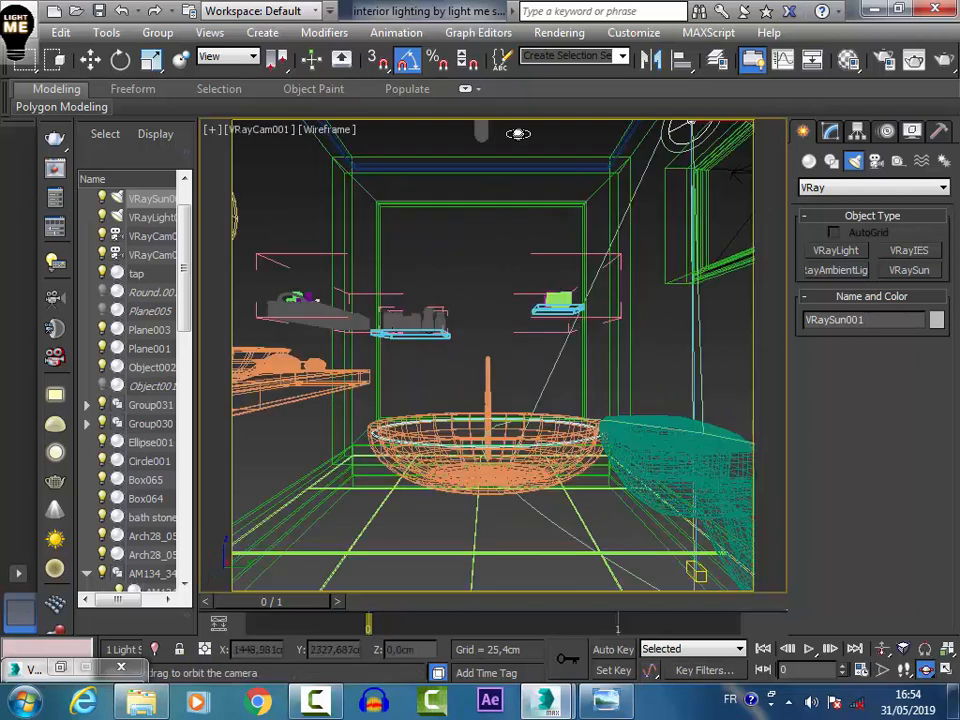
- Display the VRayCam001 view as shaded and select the windows object on the side wall
left_click(340, 130)
left_click(396, 173)
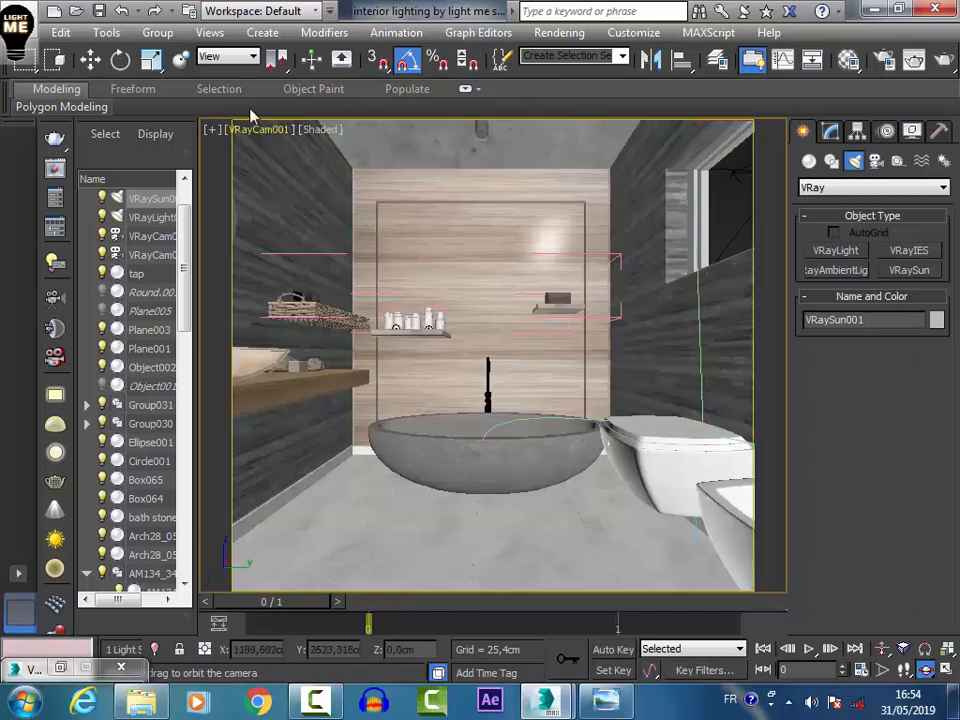
left_click(90, 60)
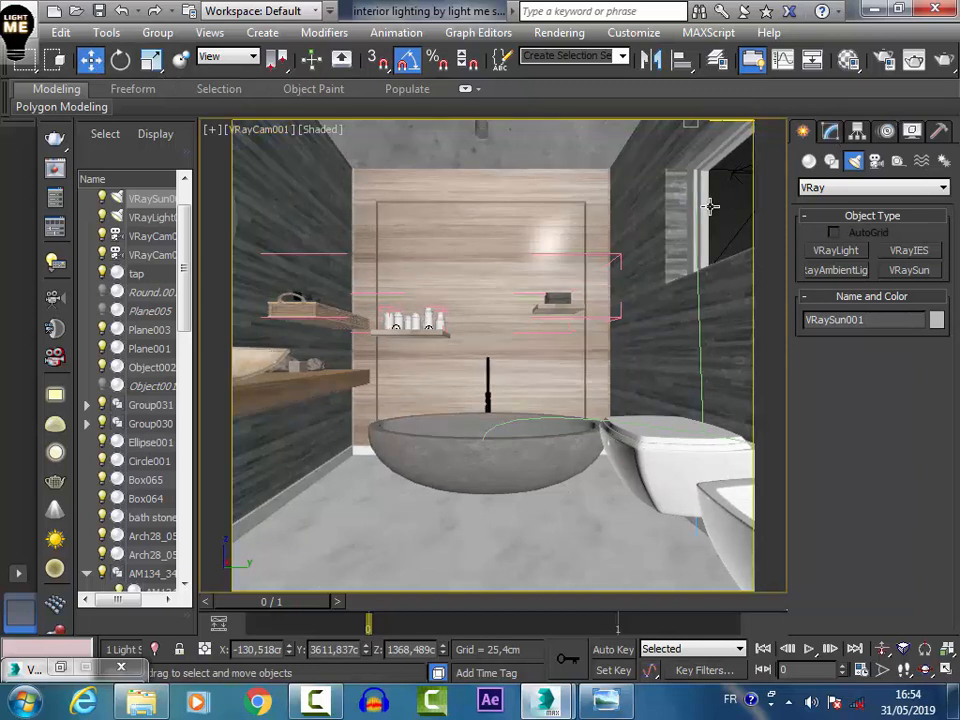
left_click(748, 204)
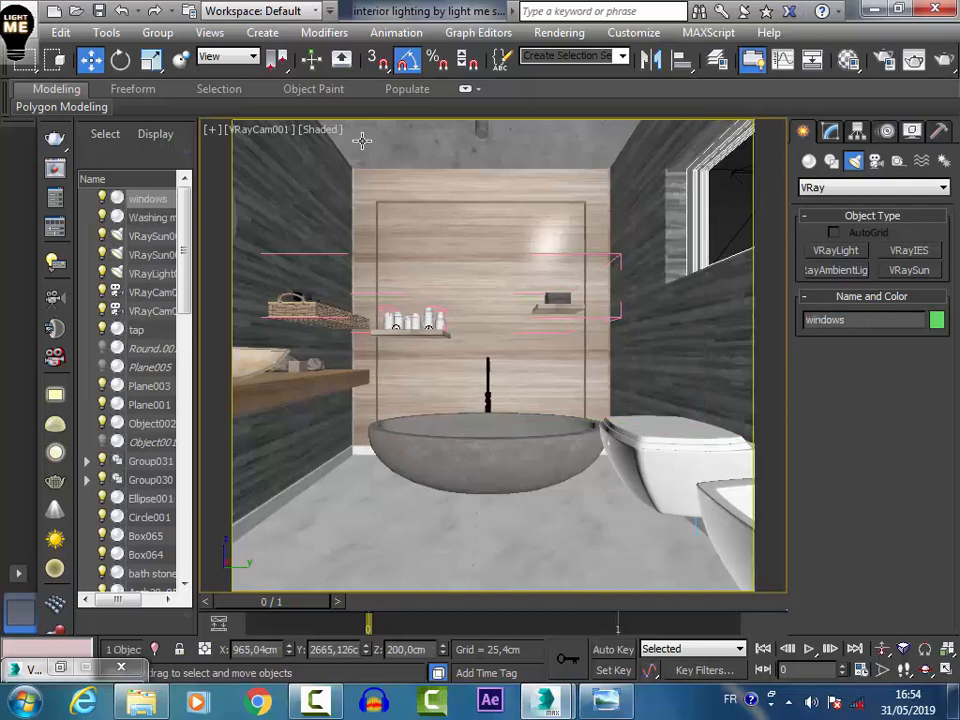
- Exclude the windows object from the override material in the V-Ray global switches and close the render setup
left_click(884, 60)
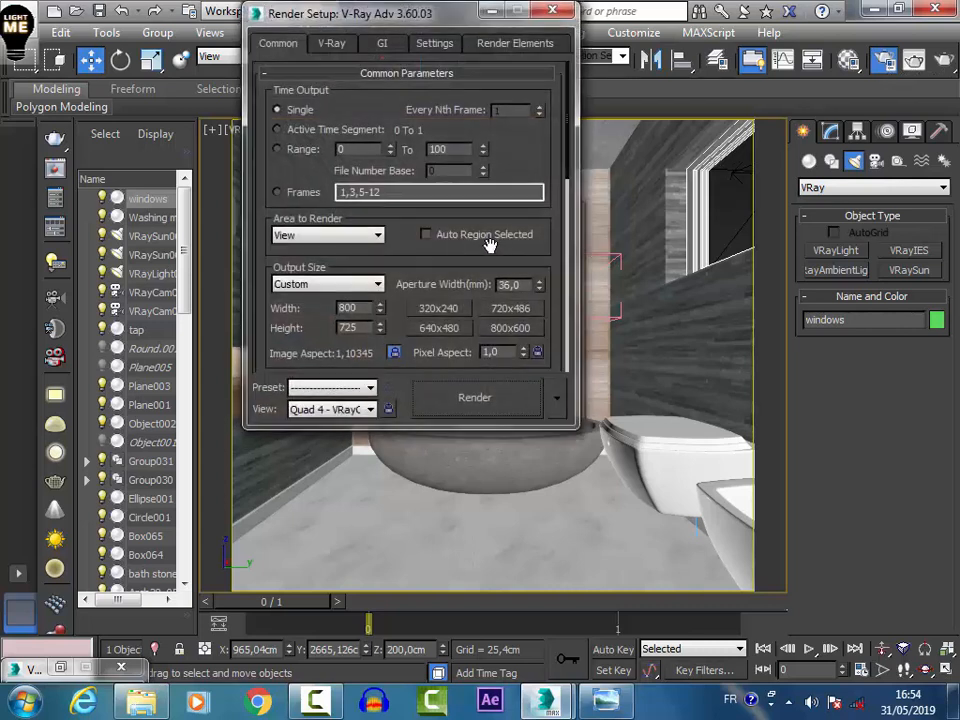
left_click(324, 44)
left_click(406, 132)
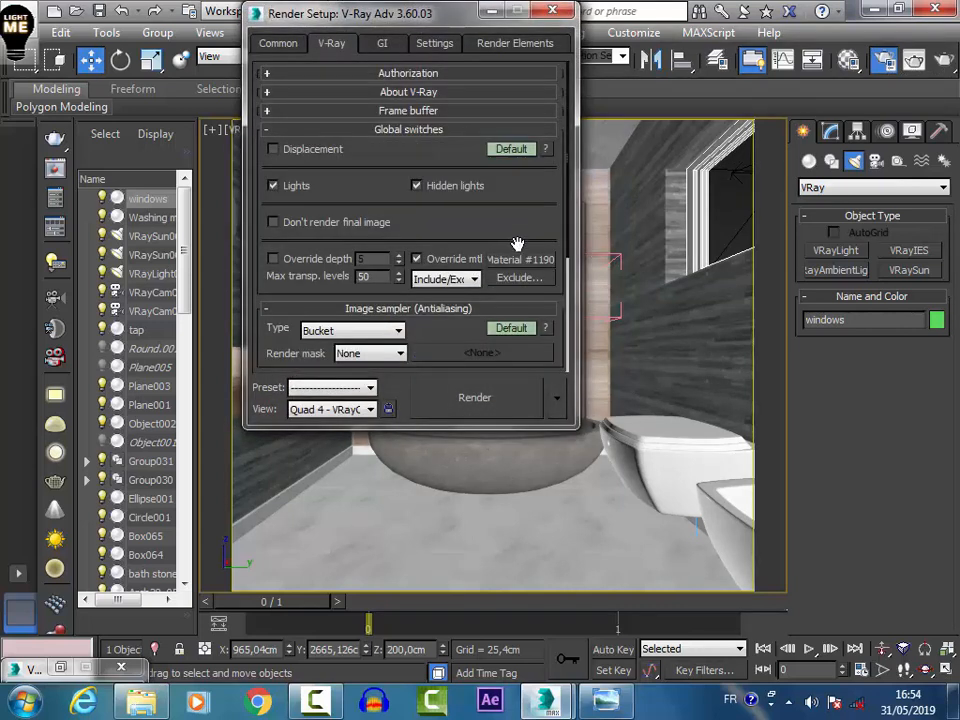
left_click(529, 280)
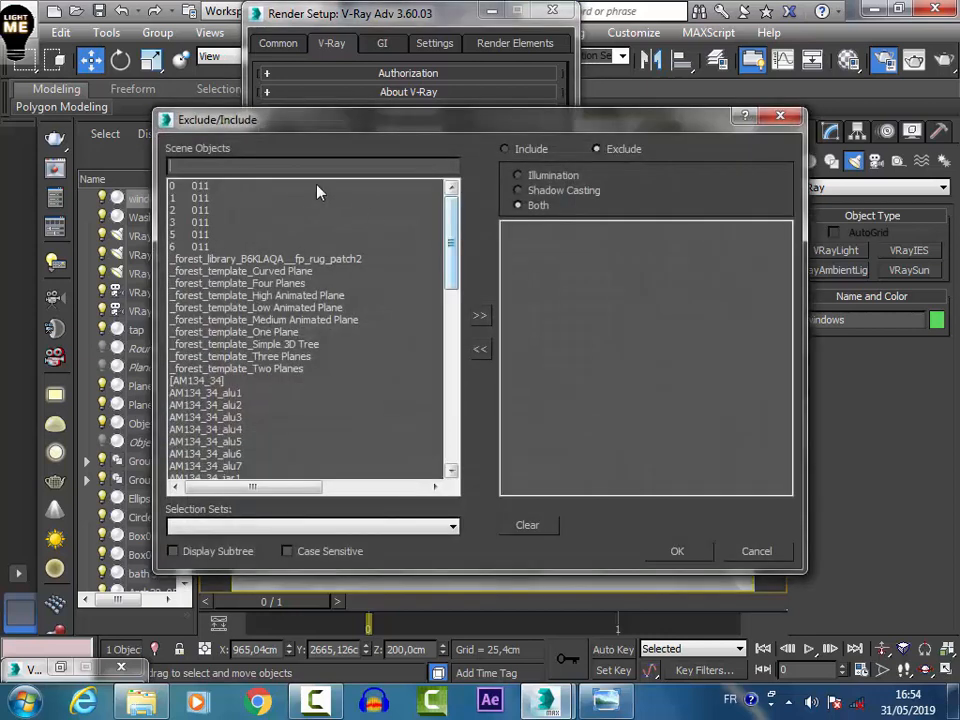
type("win")
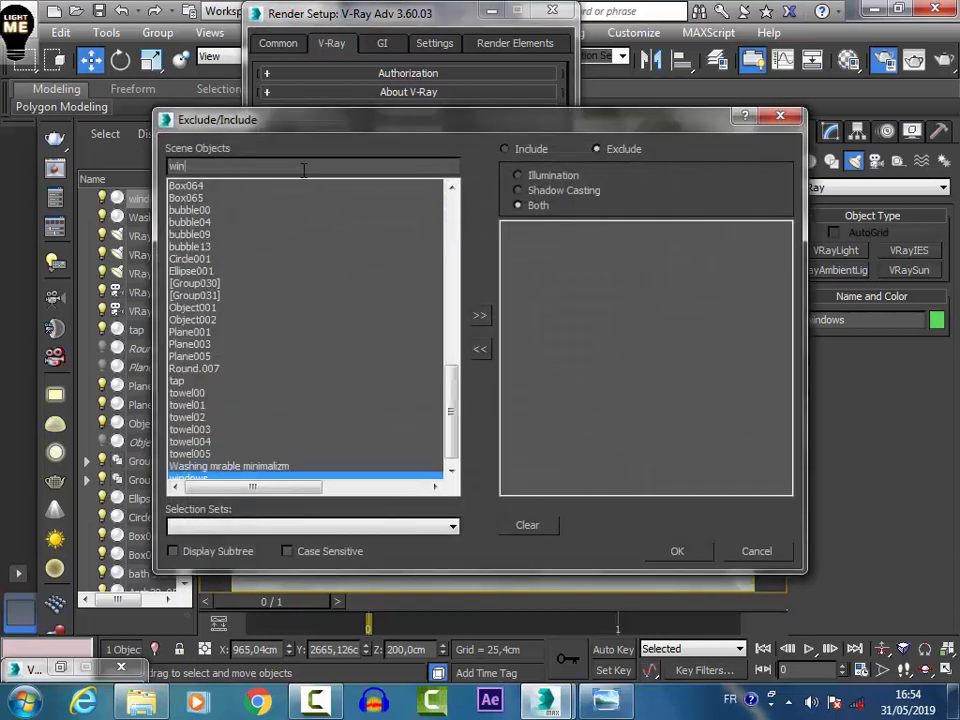
double_click(237, 478)
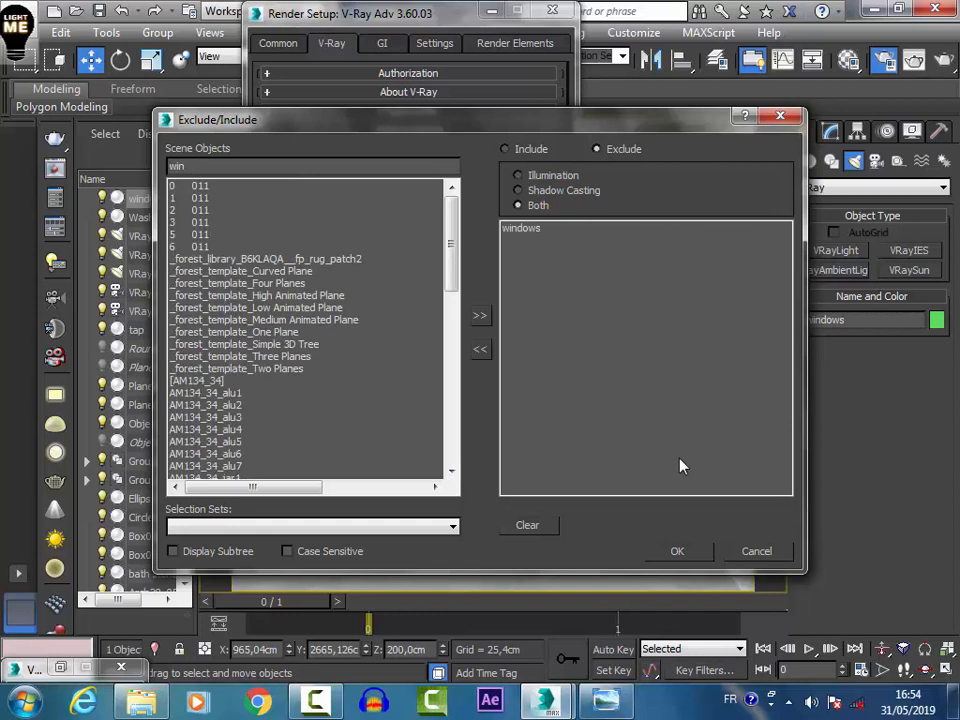
left_click(688, 556)
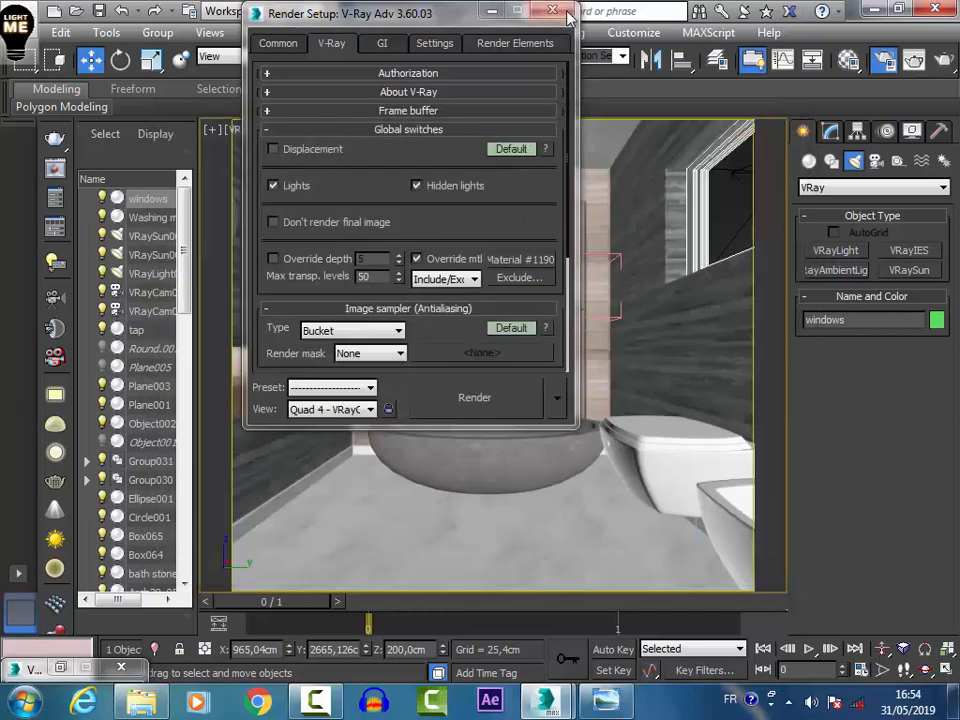
left_click(553, 11)
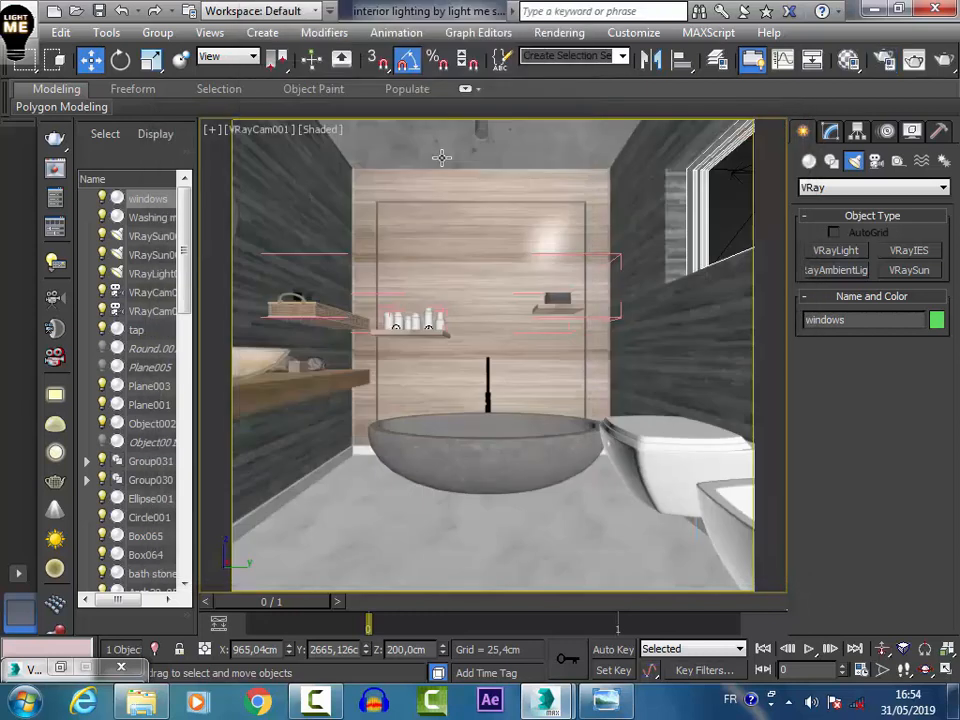
- Inspect the V-Ray light in the window opening from an orbited perspective view and check its Skylight portal option
left_click(736, 172)
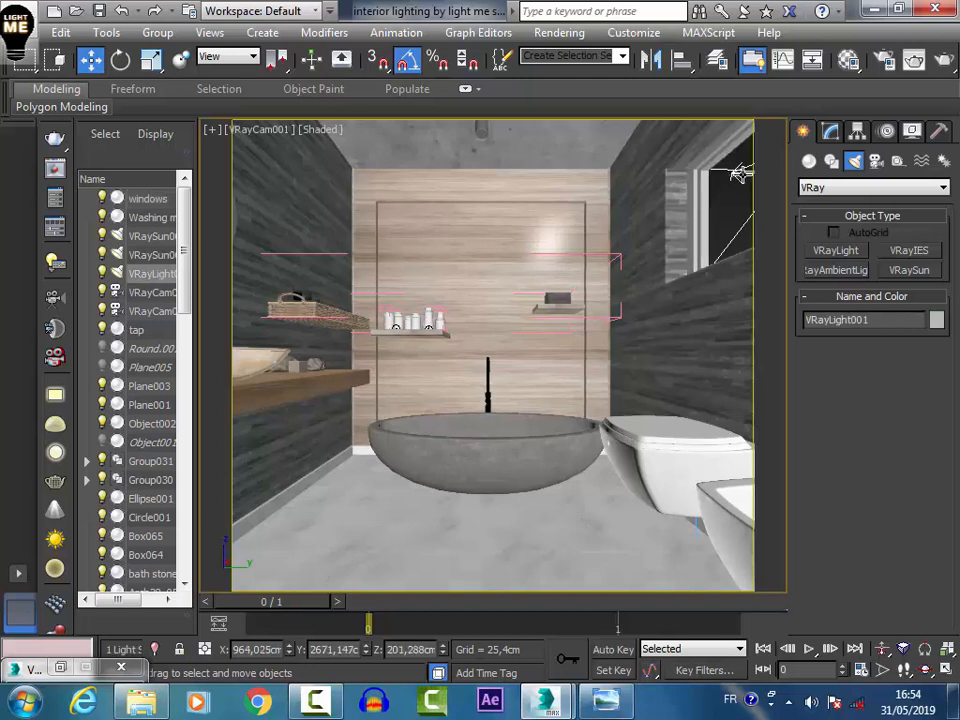
key("p")
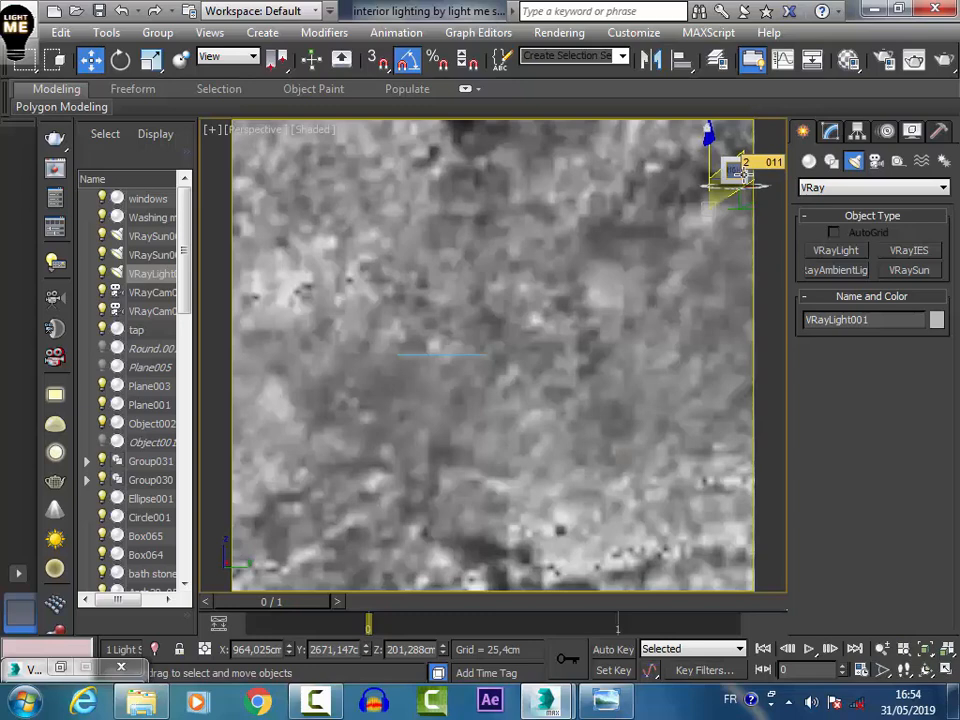
key("ctrl+r")
key("z")
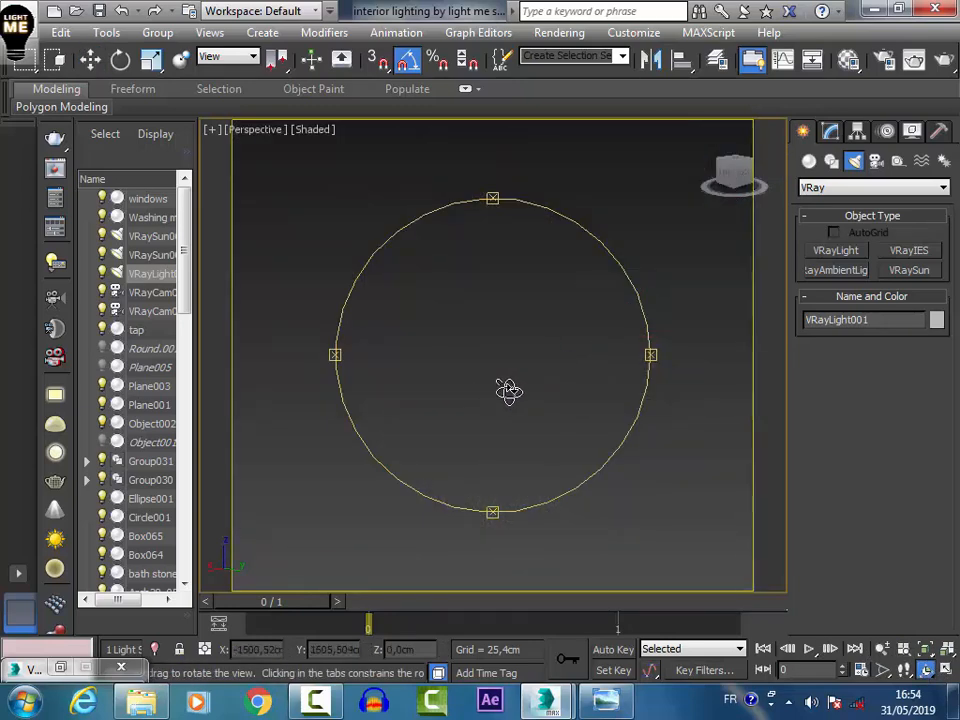
left_click_drag(509, 390, 586, 424)
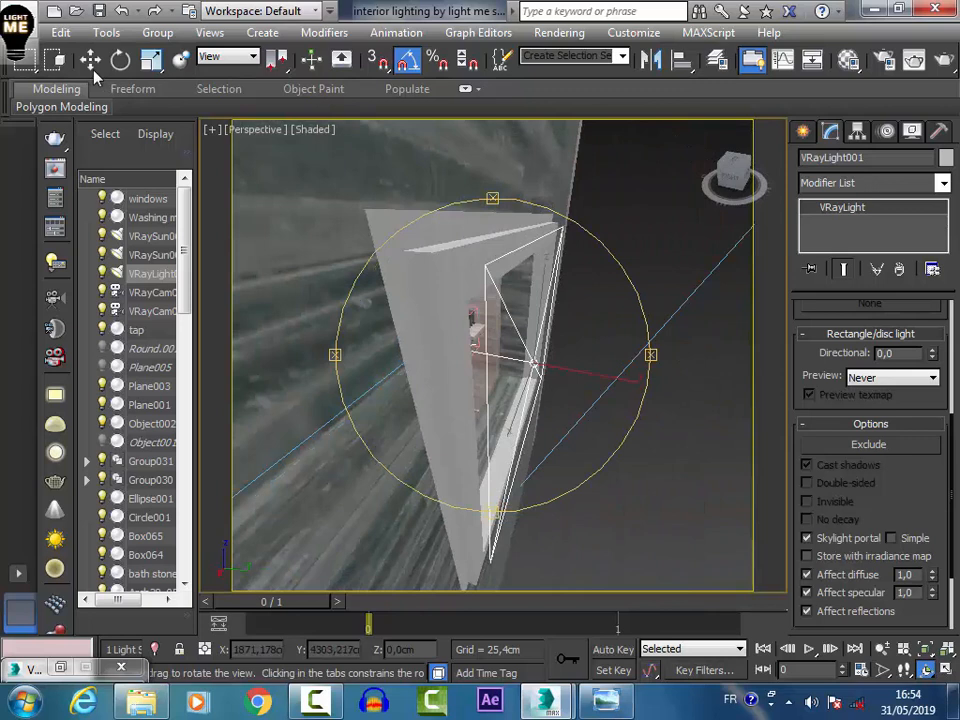
left_click(90, 60)
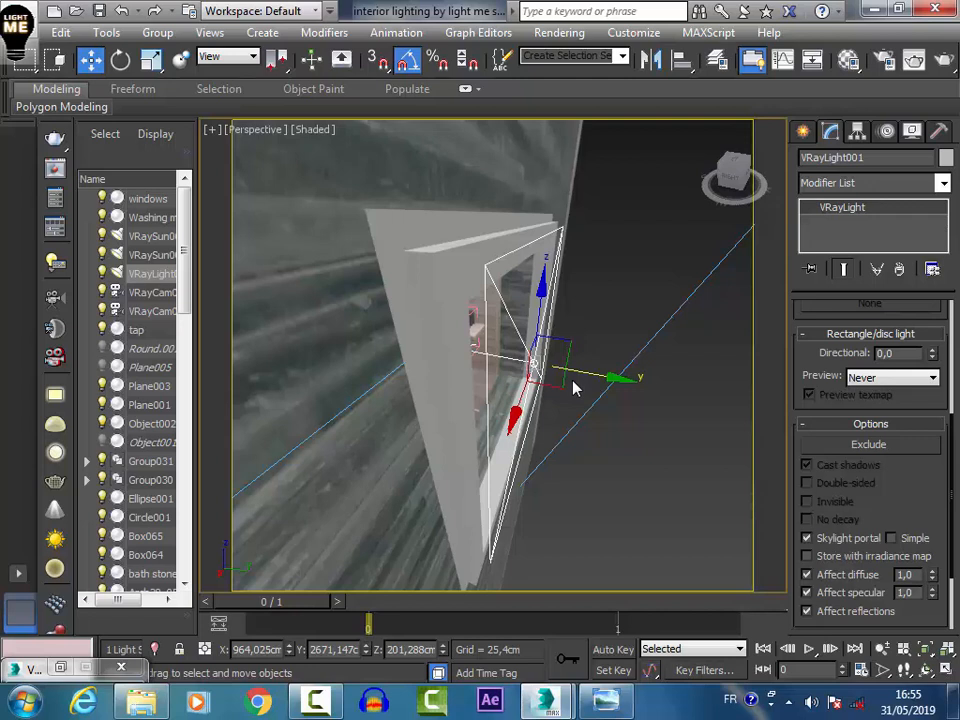
left_click(843, 540)
left_click(808, 538)
- Return to the VRayCam001 view, select its camera and set the shutter speed to 92
key("c")
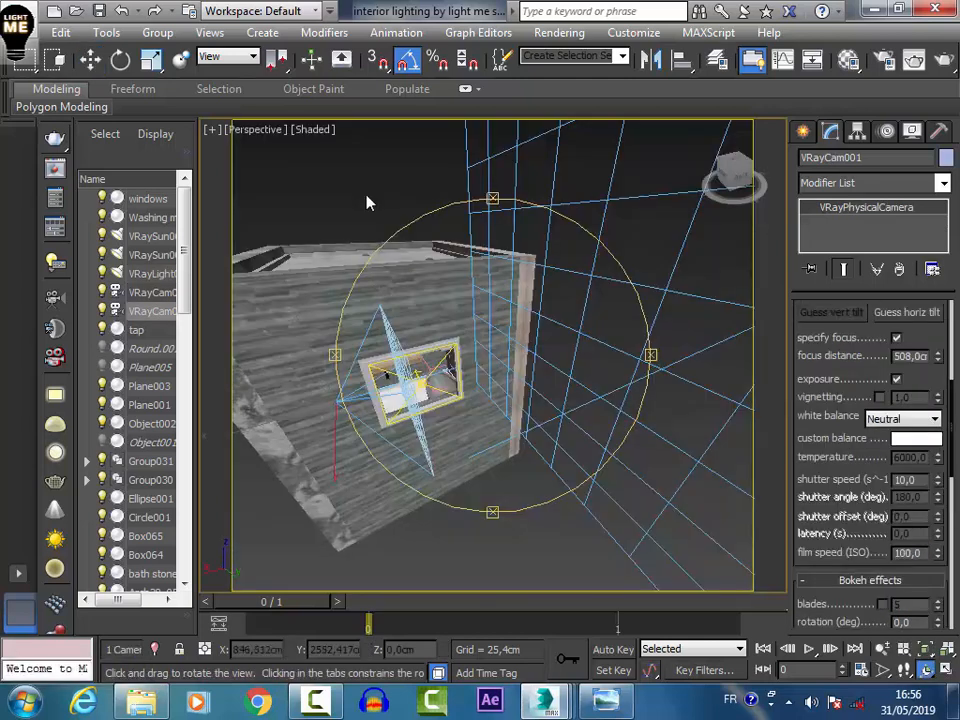
key("c")
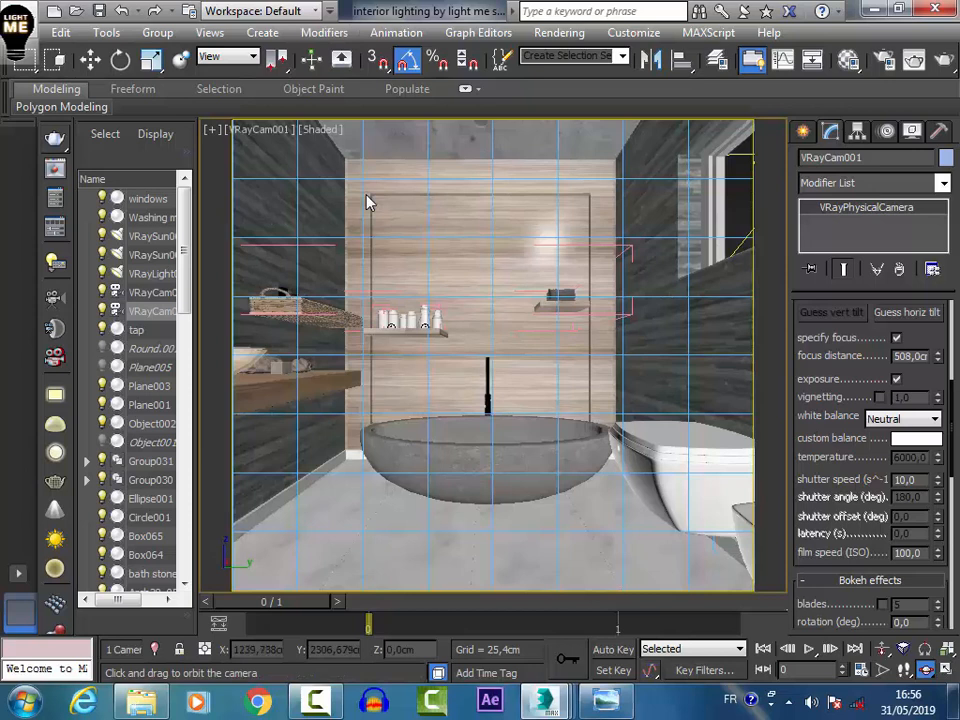
scroll(868, 465, "up", 5)
left_click(255, 131)
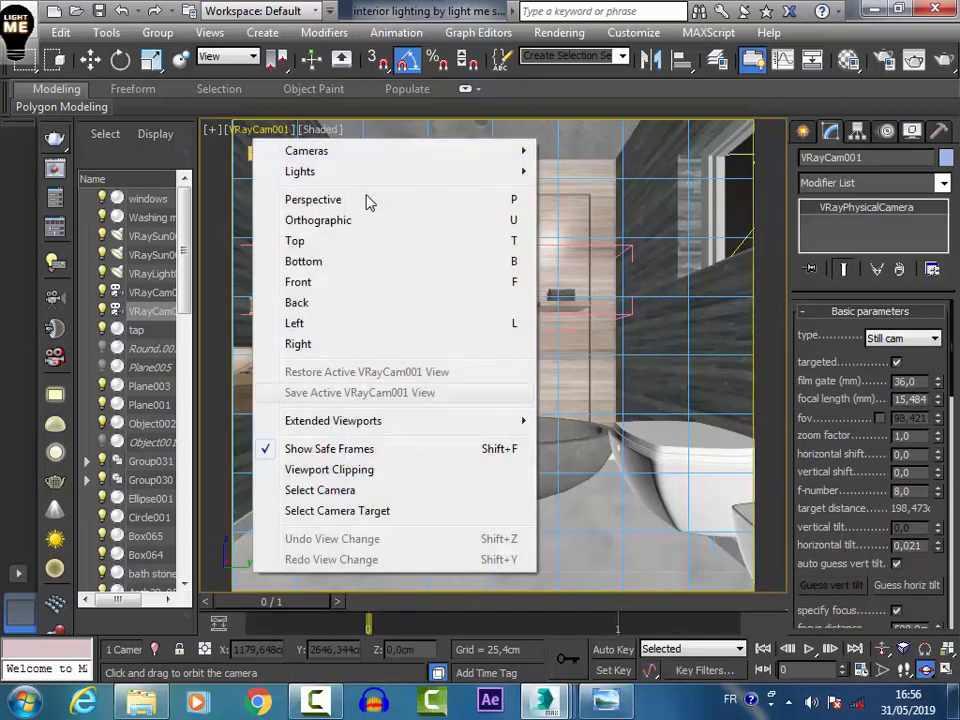
left_click(320, 490)
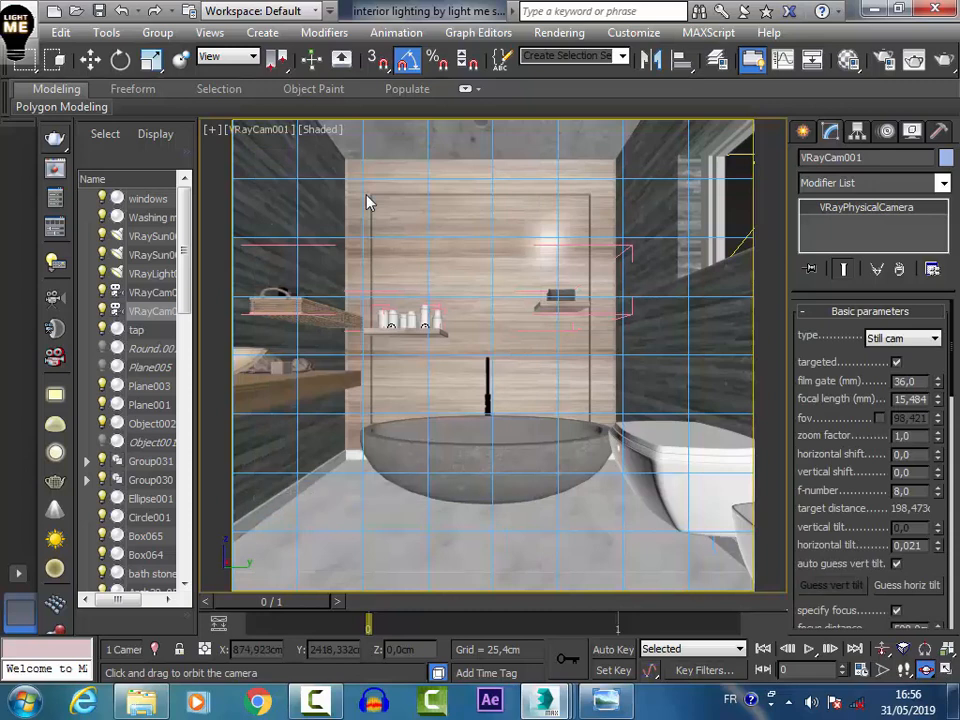
scroll(868, 465, "down", 5)
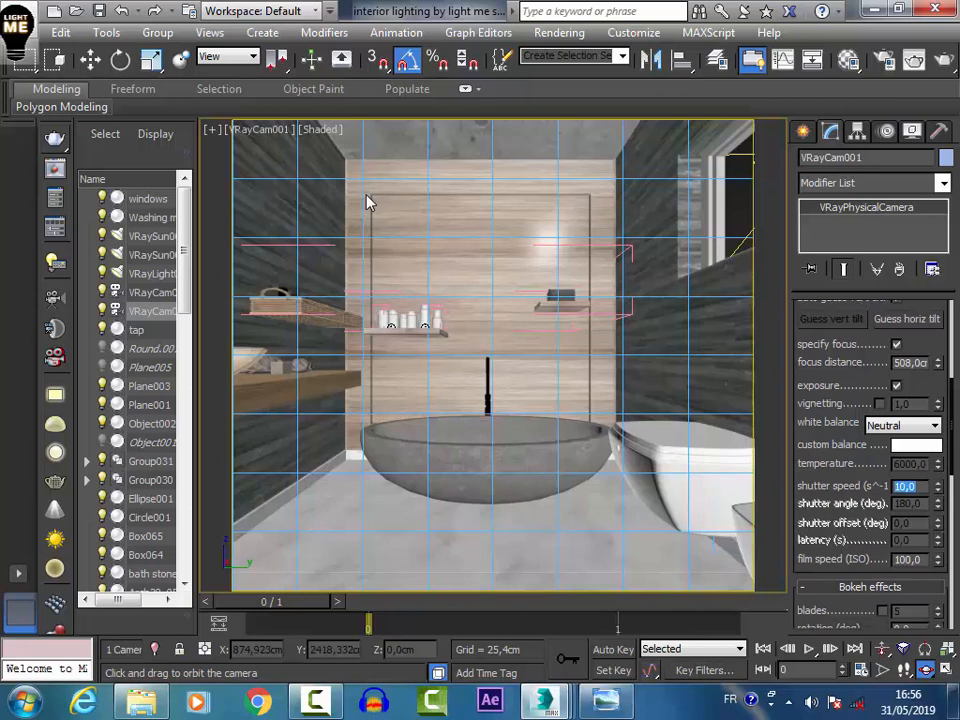
type("0")
key("Return")
- Start a test render of the camera view and enlarge the V-Ray frame buffer to full screen
left_click(545, 701)
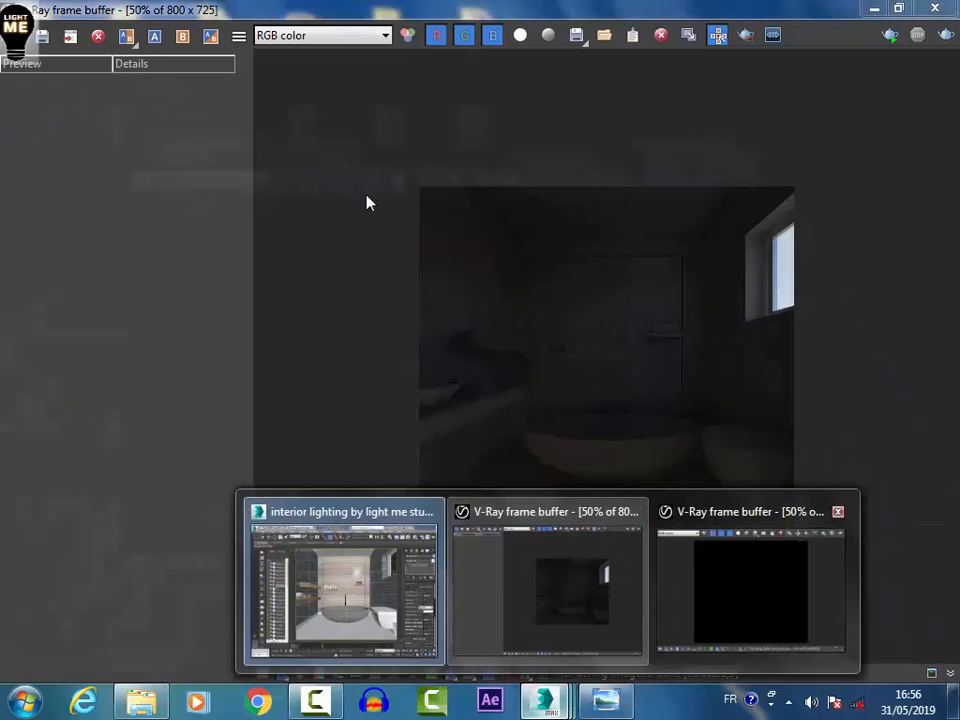
left_click(751, 590)
left_click(735, 179)
left_click_drag(440, 150, 612, 141)
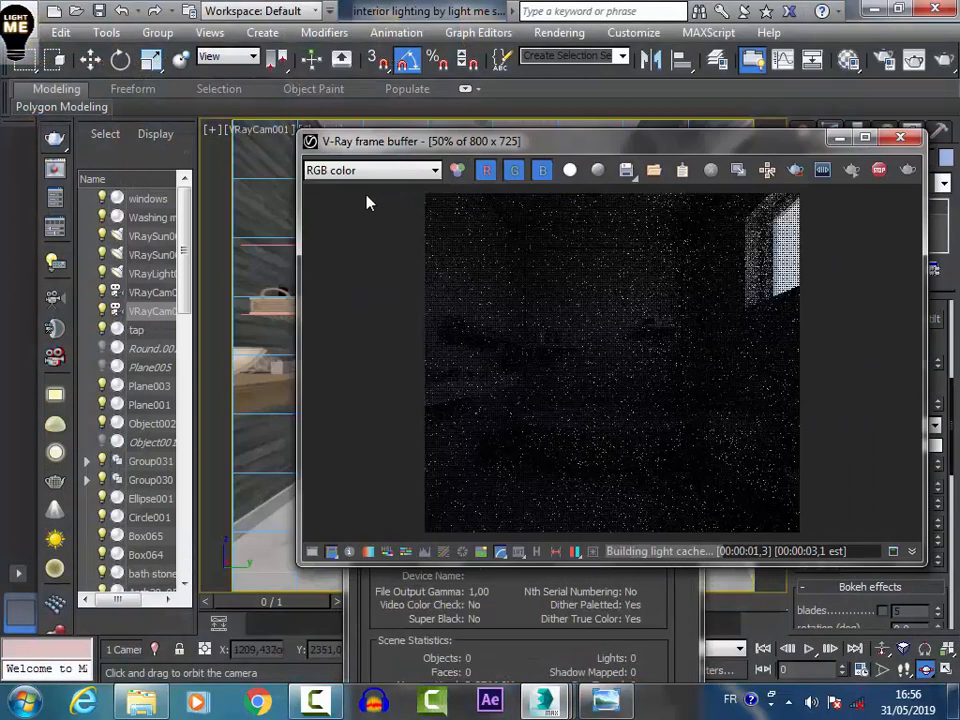
left_click(865, 137)
- Examine the room's brightness in the test render, comparing it at 50% and 100% zoom
scroll(480, 400, "up", 1)
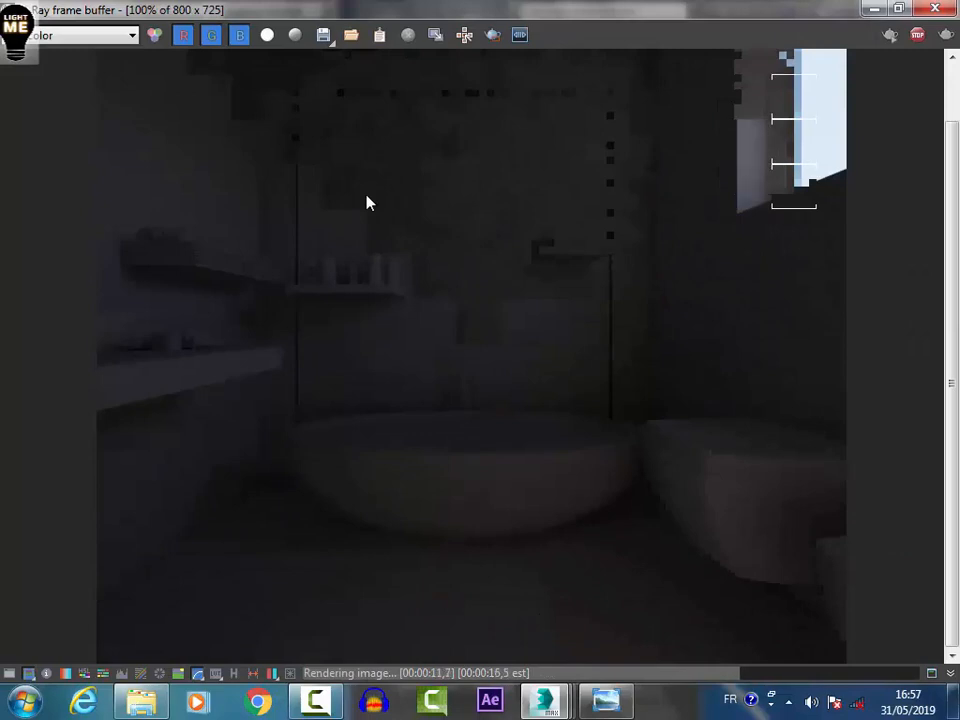
scroll(367, 203, "down", 1)
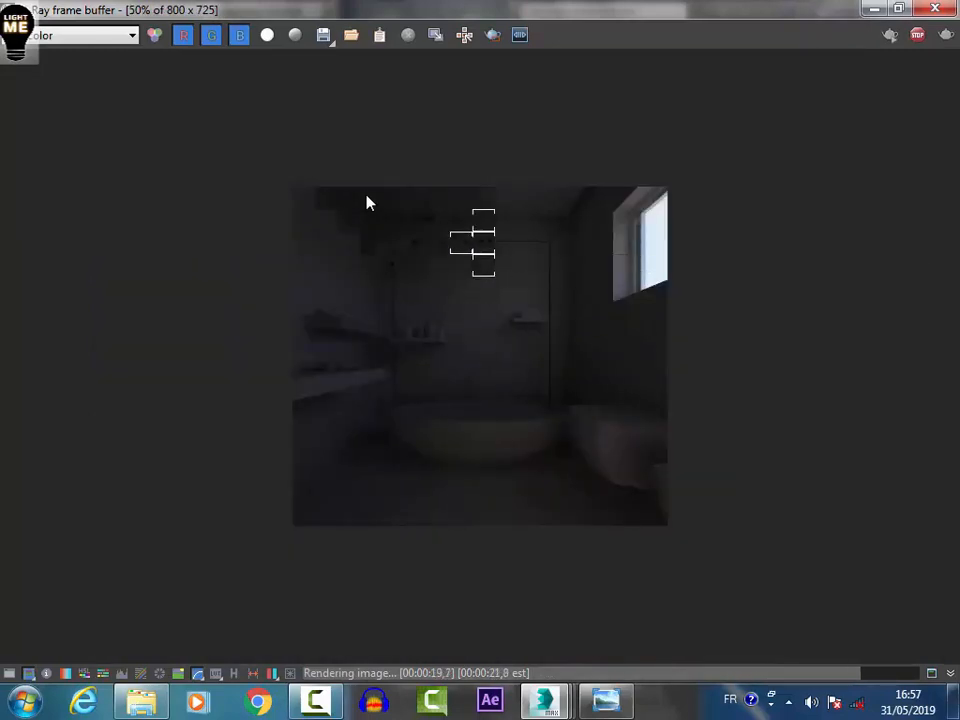
scroll(367, 203, "up", 1)
scroll(367, 203, "down", 1)
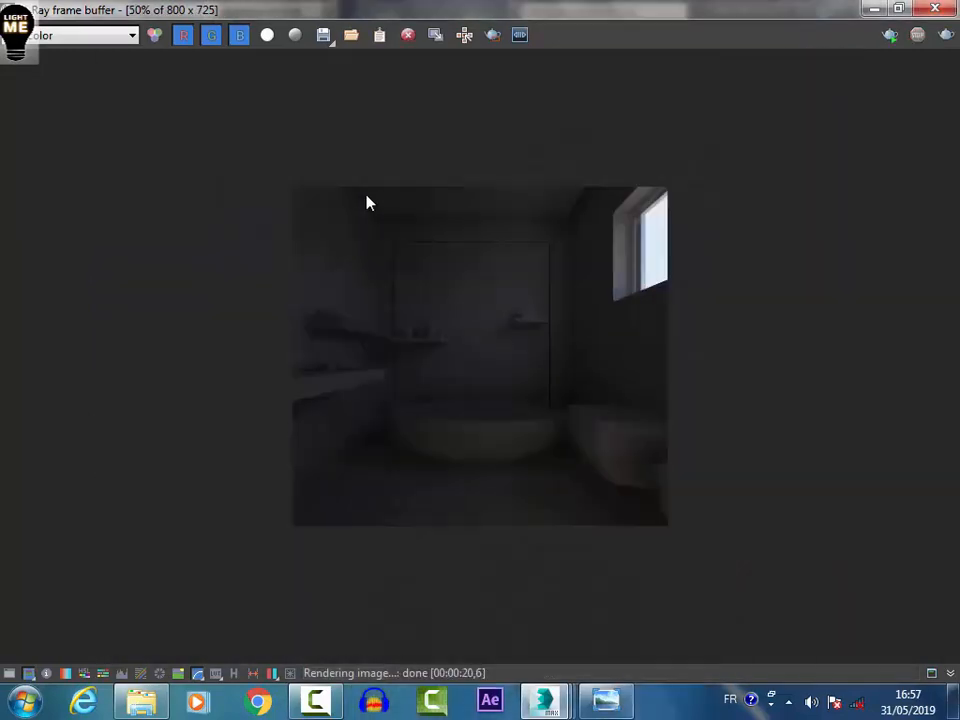
scroll(367, 203, "up", 1)
scroll(367, 203, "down", 1)
scroll(367, 203, "up", 1)
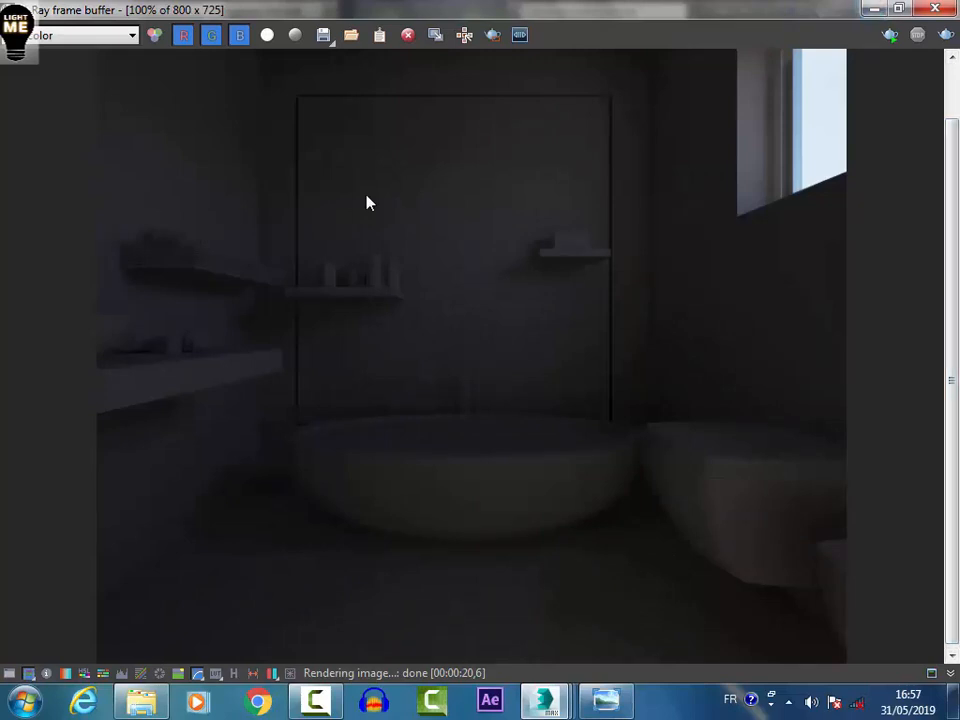
scroll(367, 203, "down", 1)
scroll(367, 203, "up", 1)
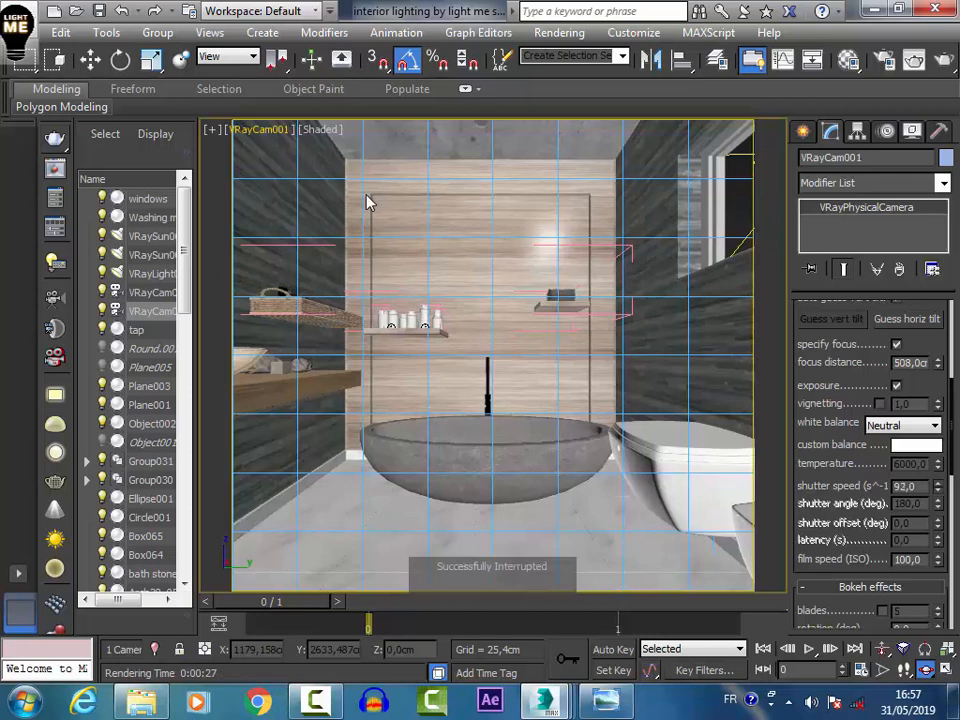
- Set the camera's shutter speed to 50 and render the bathroom view again
type("52")
key("Return")
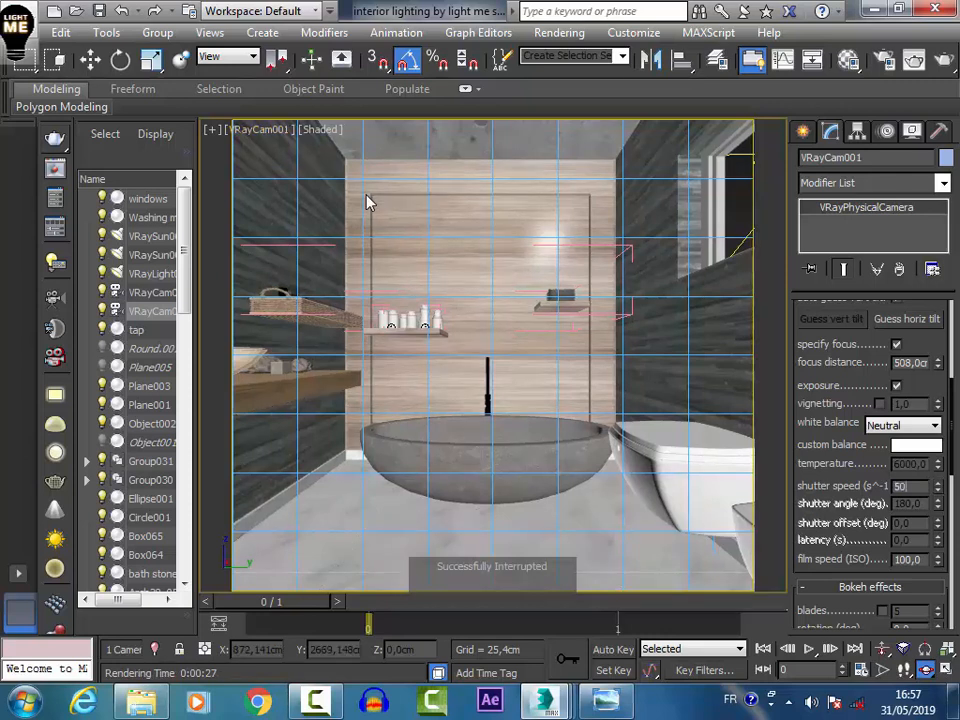
key("Return")
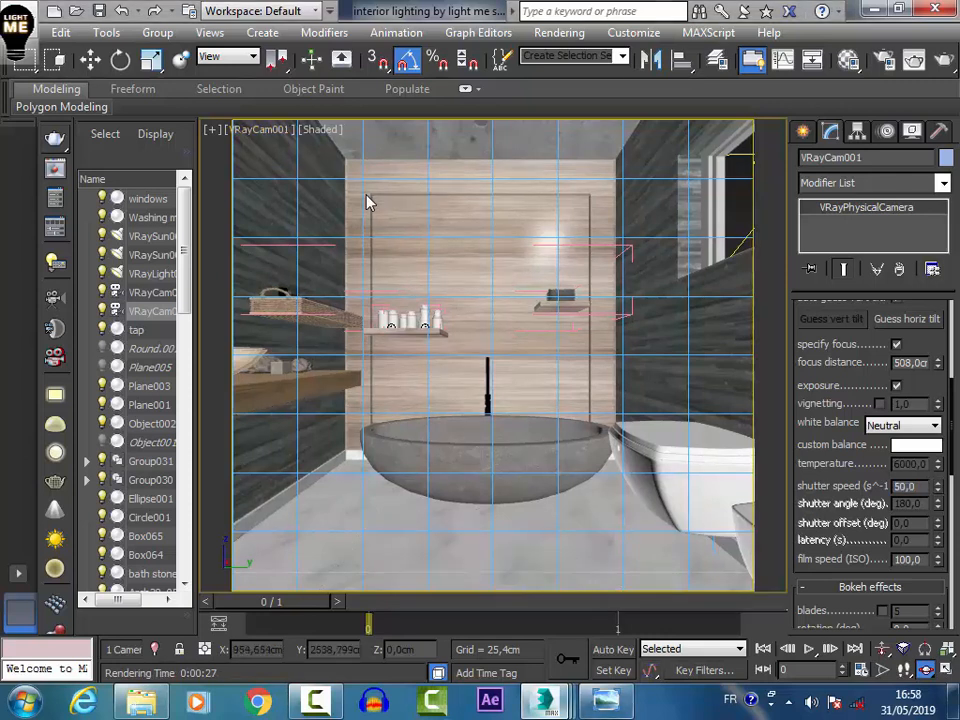
left_click(545, 700)
left_click(752, 583)
left_click(946, 36)
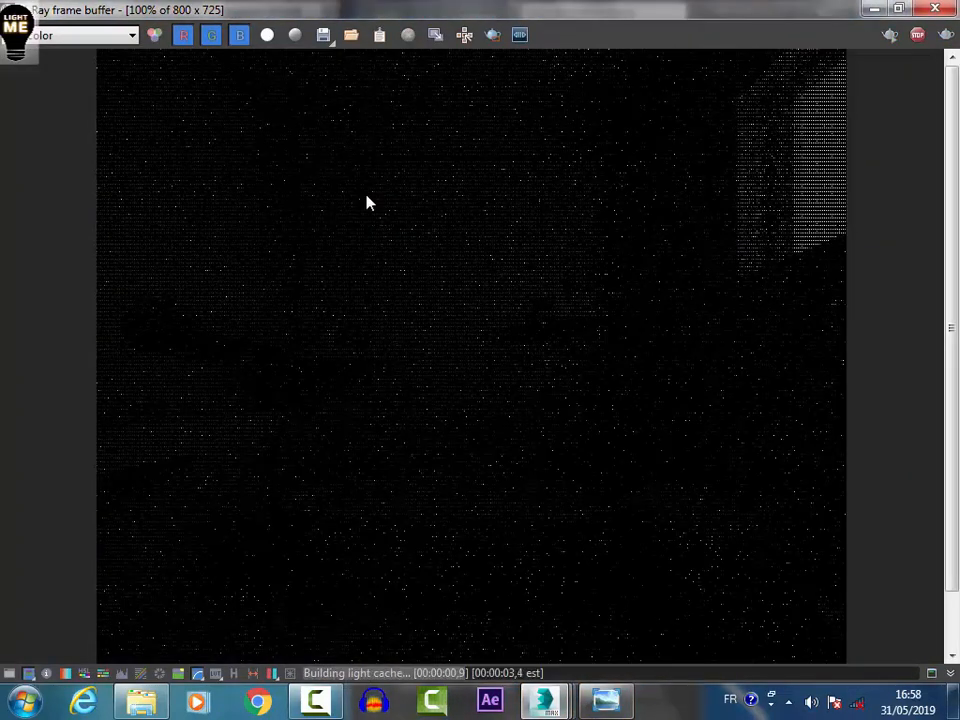
- Examine the new test render's lighting on the window, shelves, bathtub and floor at different zoom levels
scroll(367, 196, "down", 1)
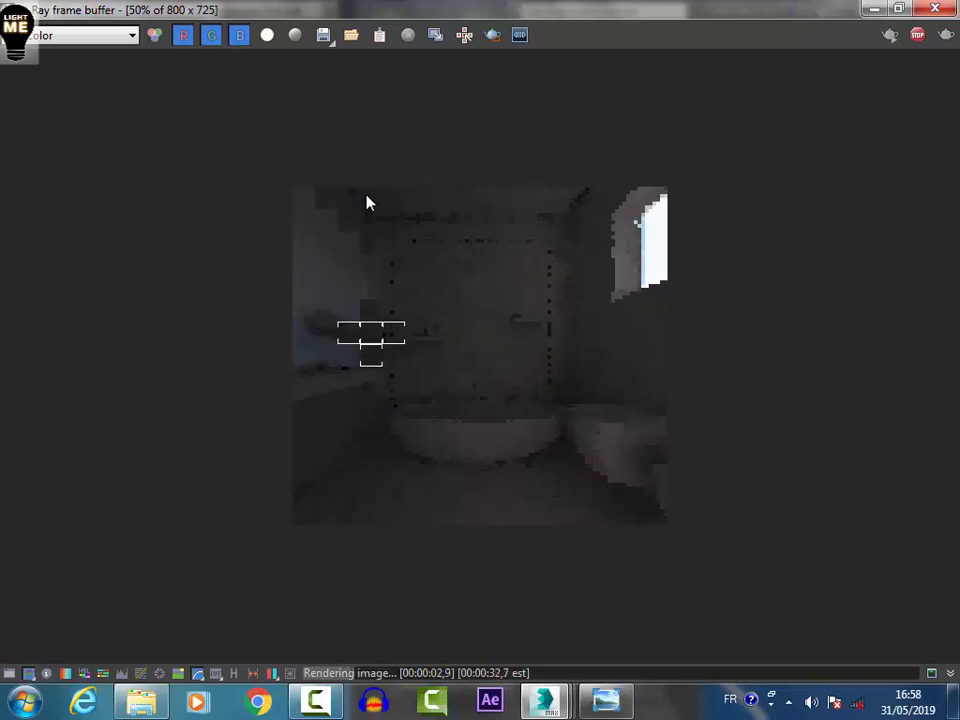
scroll(366, 196, "up", 1)
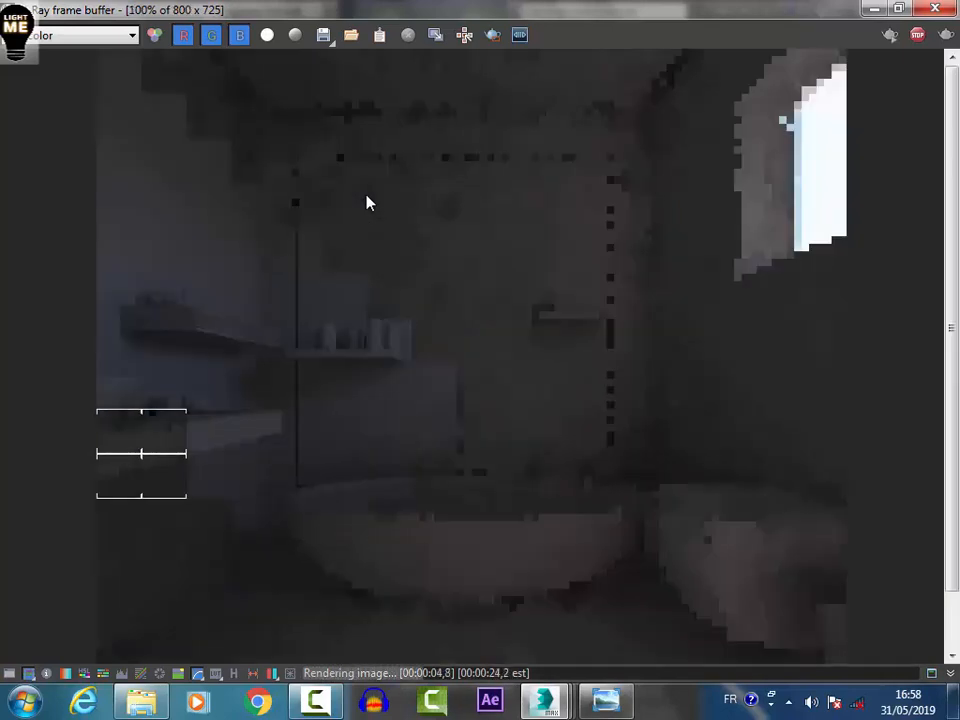
key("Down")
key("Down")
key("Down")
key("Down")
key("Down")
key("Down")
key("Down")
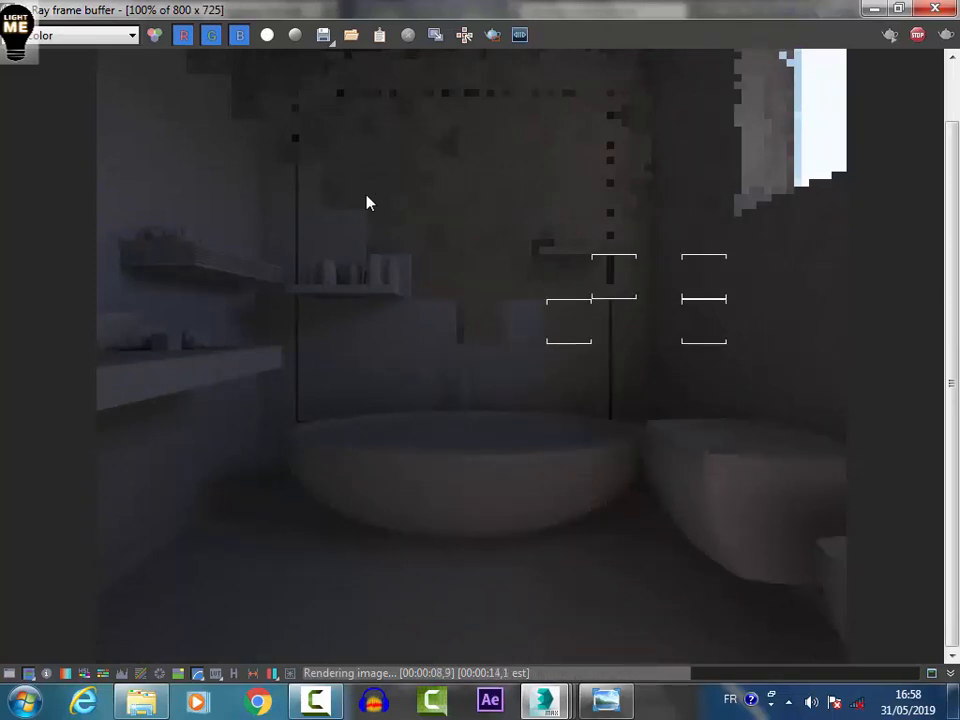
key("Up")
key("Up")
key("Up")
key("Up")
key("Up")
key("Up")
key("Up")
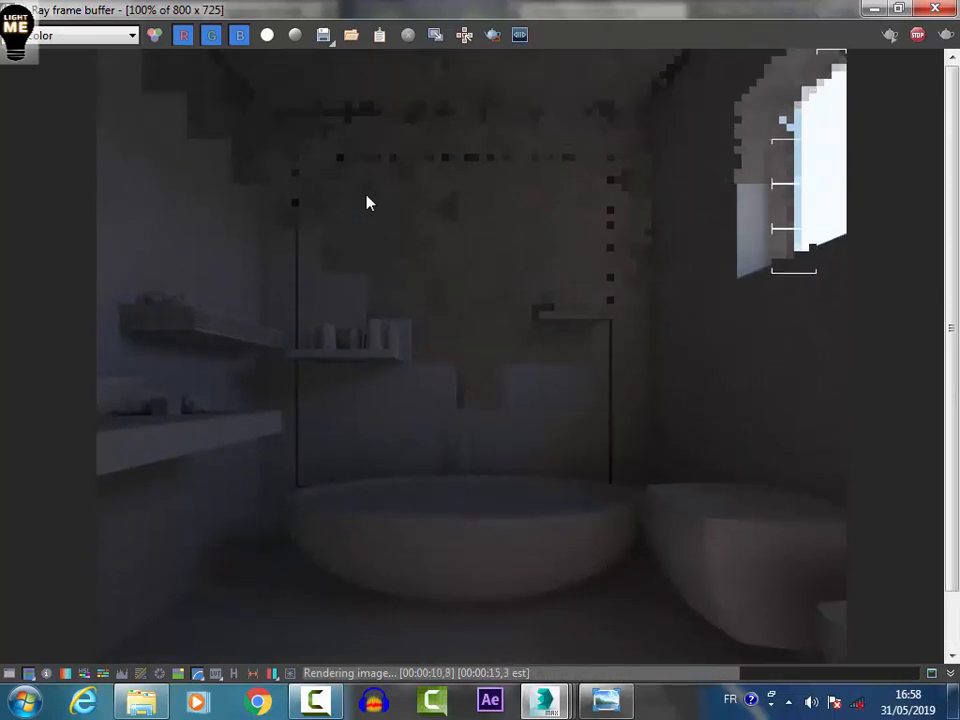
scroll(367, 203, "down", 1)
scroll(367, 203, "up", 1)
scroll(367, 203, "down", 1)
scroll(367, 203, "up", 1)
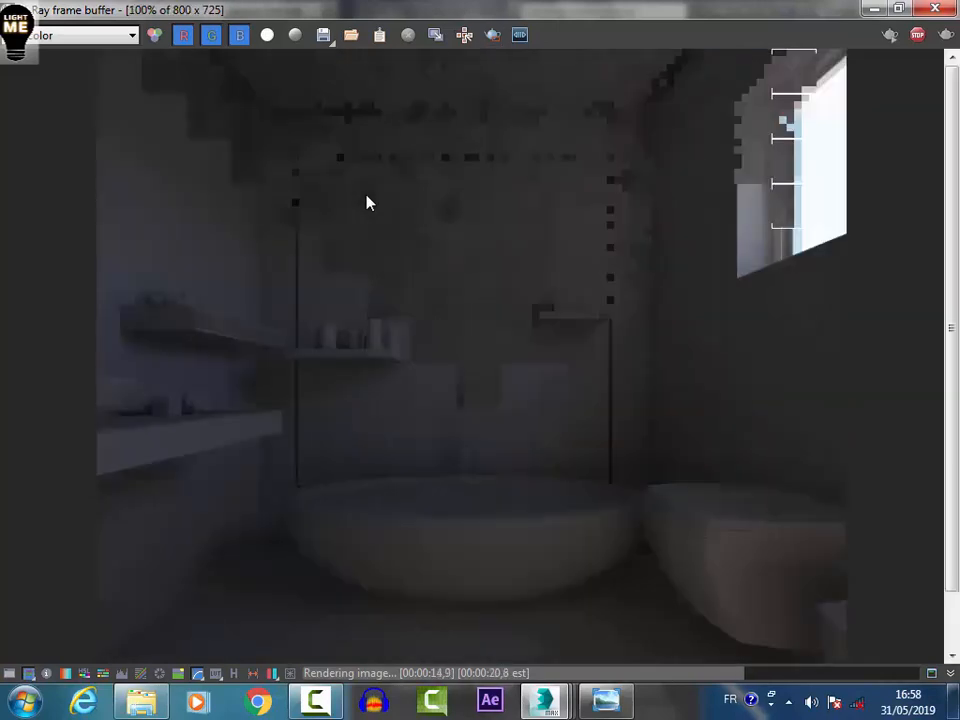
- Stop the running test render and set the camera's shutter speed to 20
scroll(367, 203, "down", 1)
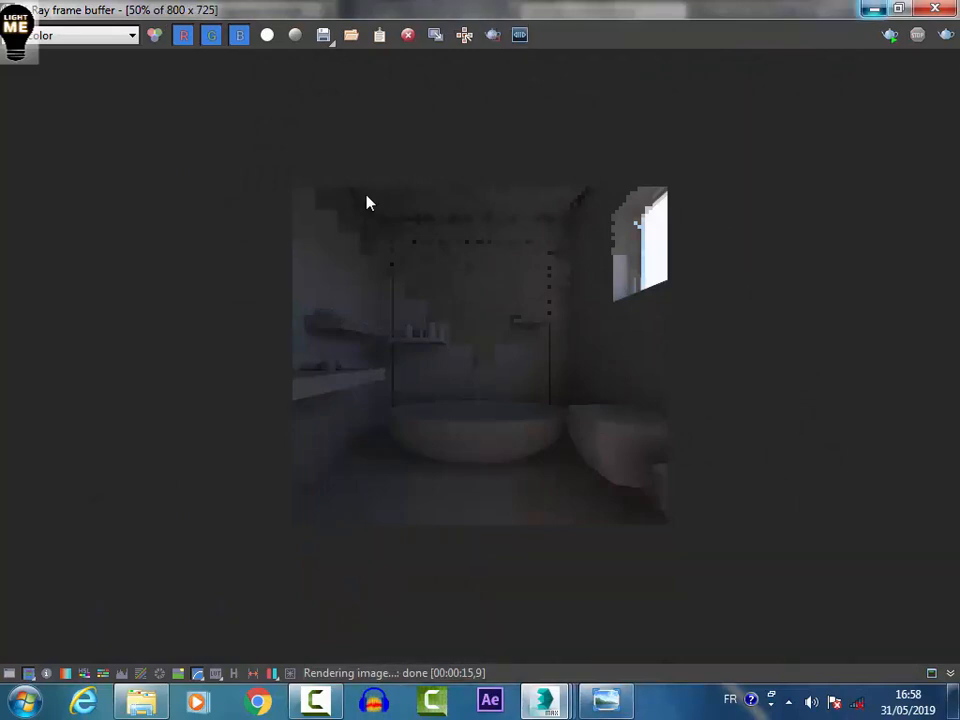
key("Escape")
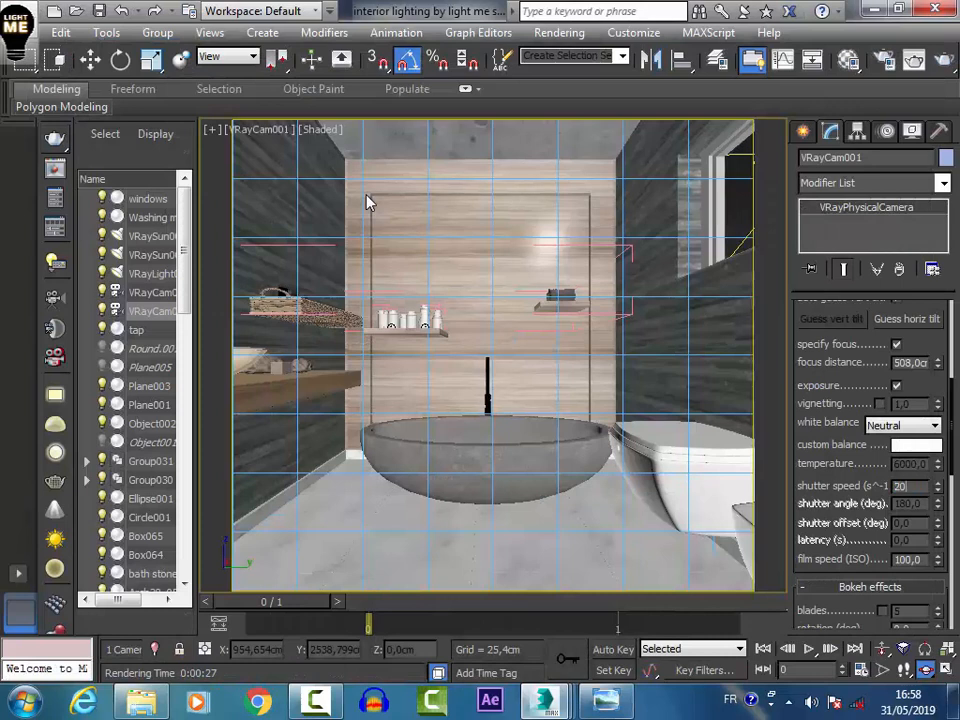
key("Return")
- Render a vertical region over the back wall in the V-Ray frame buffer as a brightness test
left_click(545, 700)
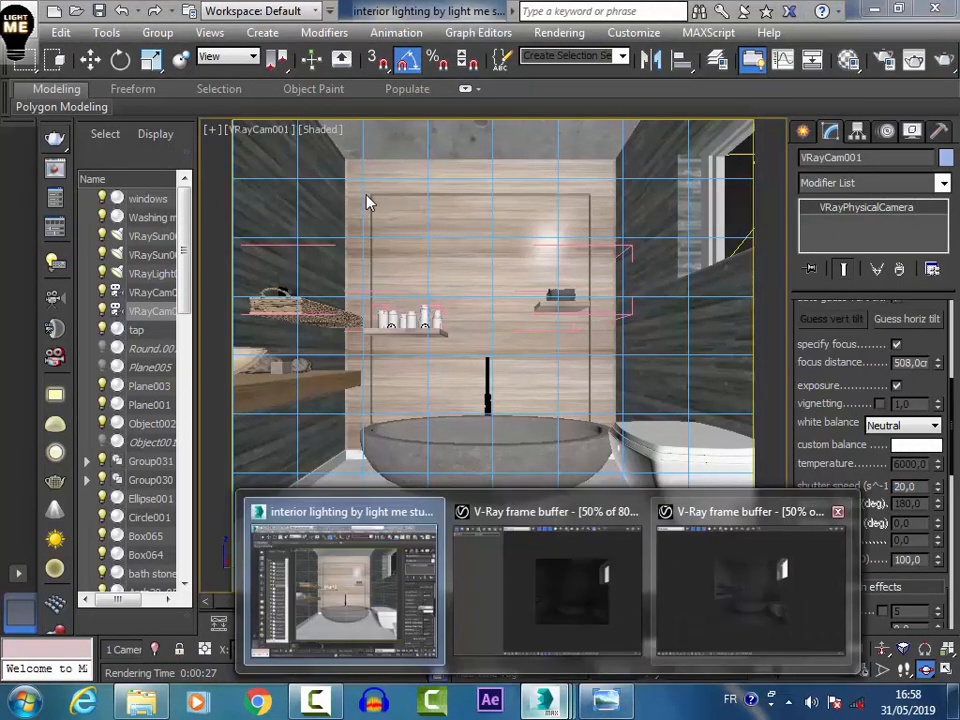
left_click(547, 590)
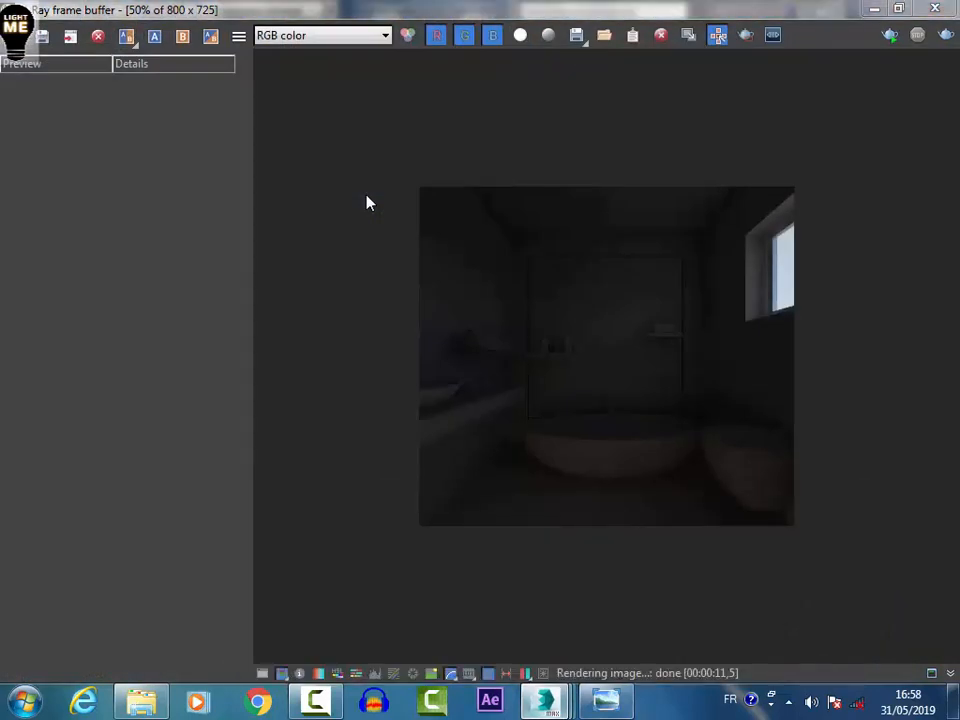
left_click(545, 700)
left_click(750, 590)
left_click(945, 35)
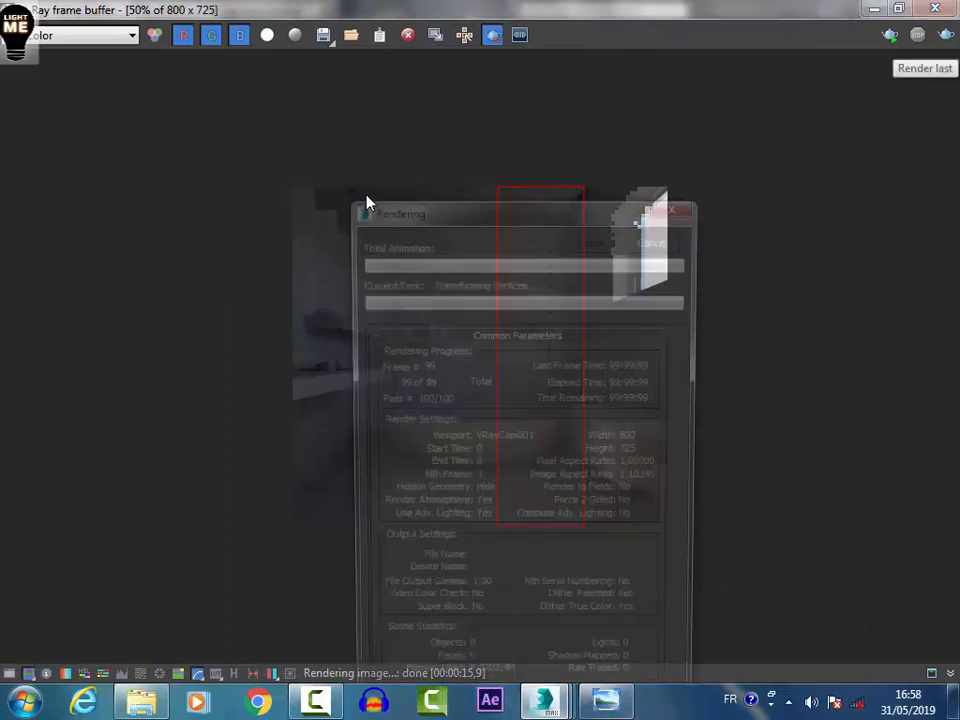
scroll(367, 197, "up", 1)
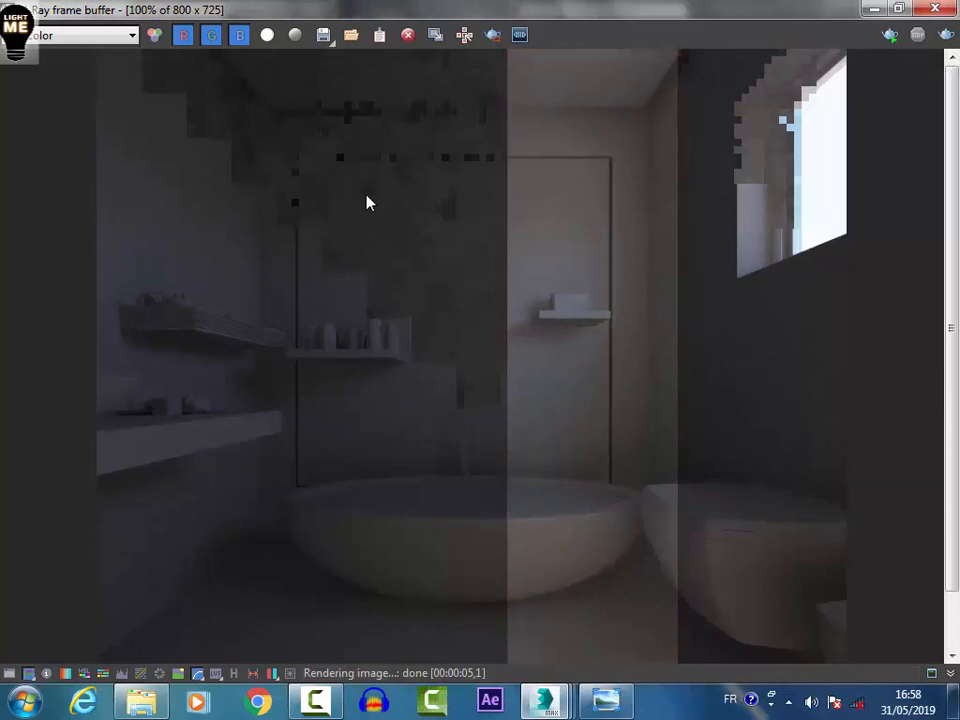
- Render the full bathroom view and check its brightness at different zoom levels
key("F9")
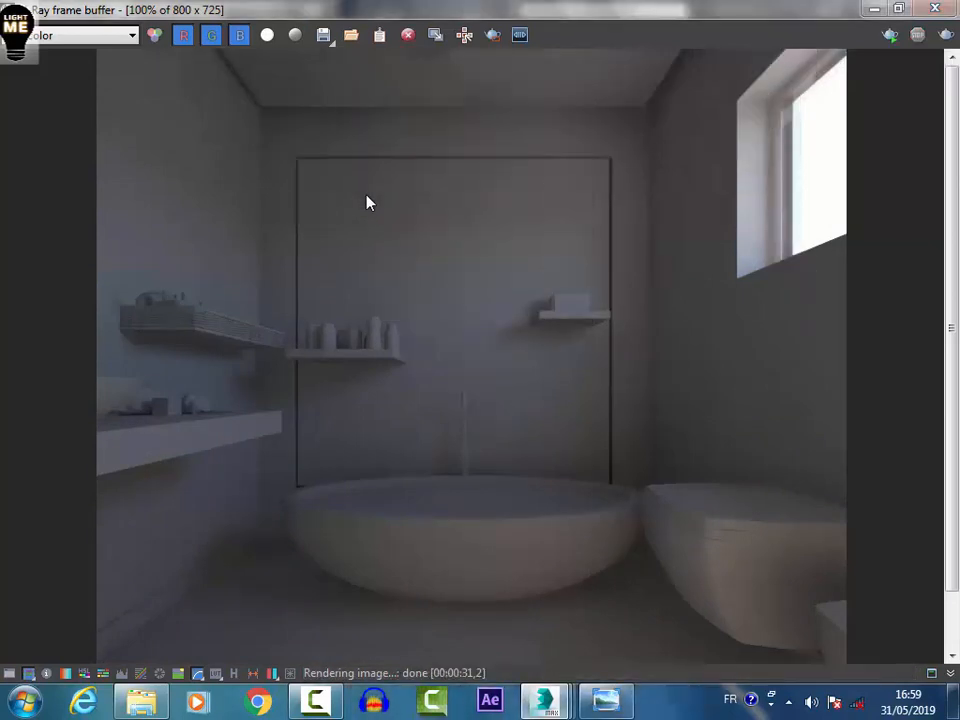
scroll(367, 203, "down", 2)
scroll(367, 203, "up", 2)
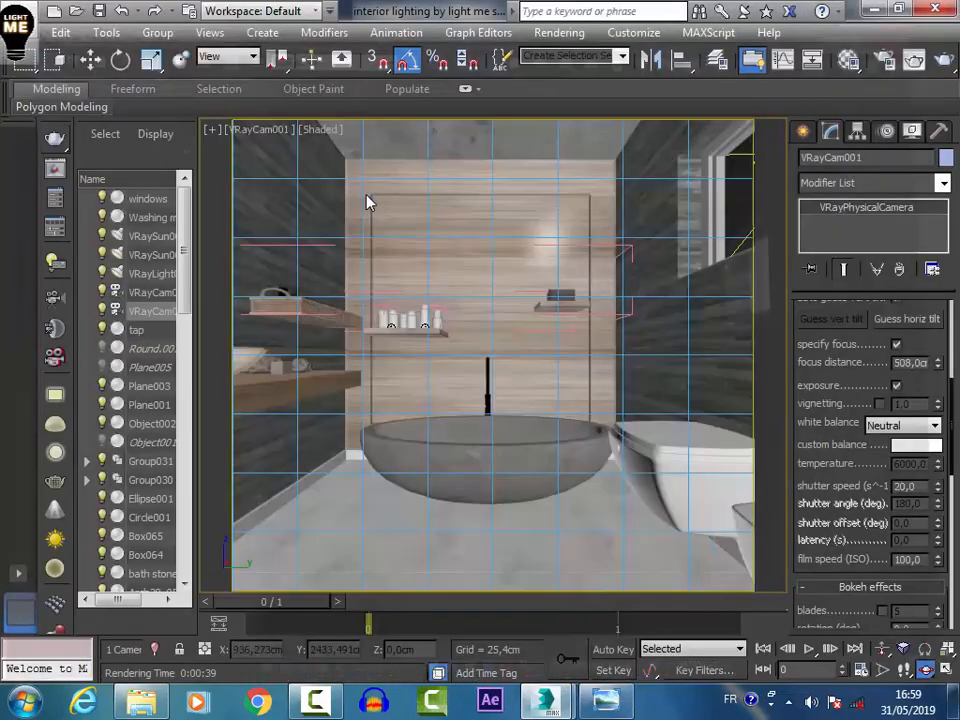
- Show the scene in a wireframe top view and enlarge the ceiling spotlight area above the bathtub
key("t")
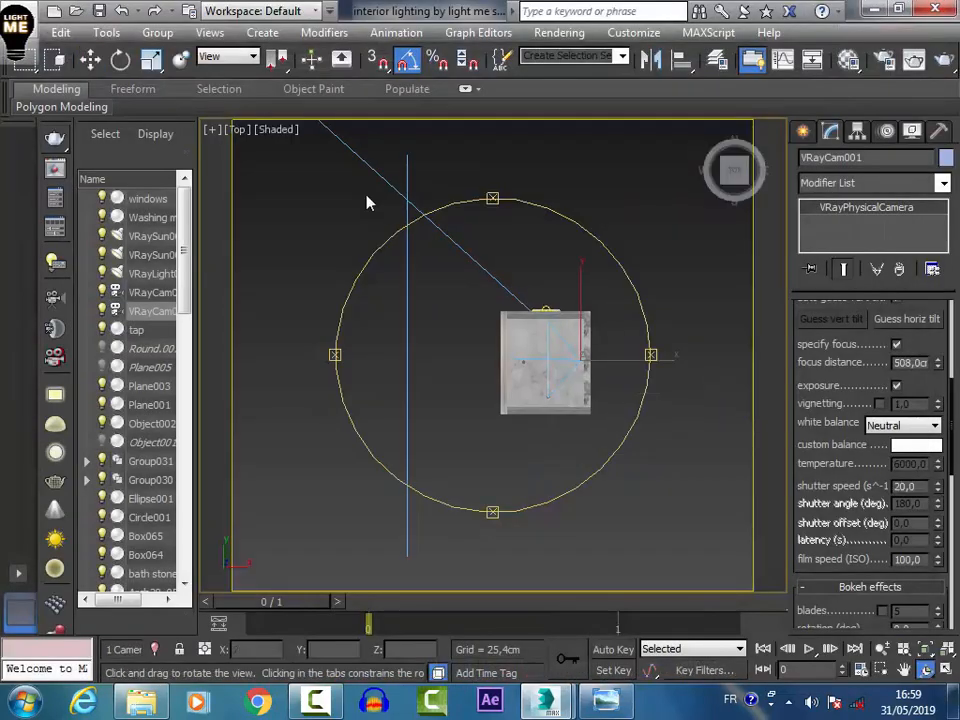
left_click(288, 133)
left_click(347, 281)
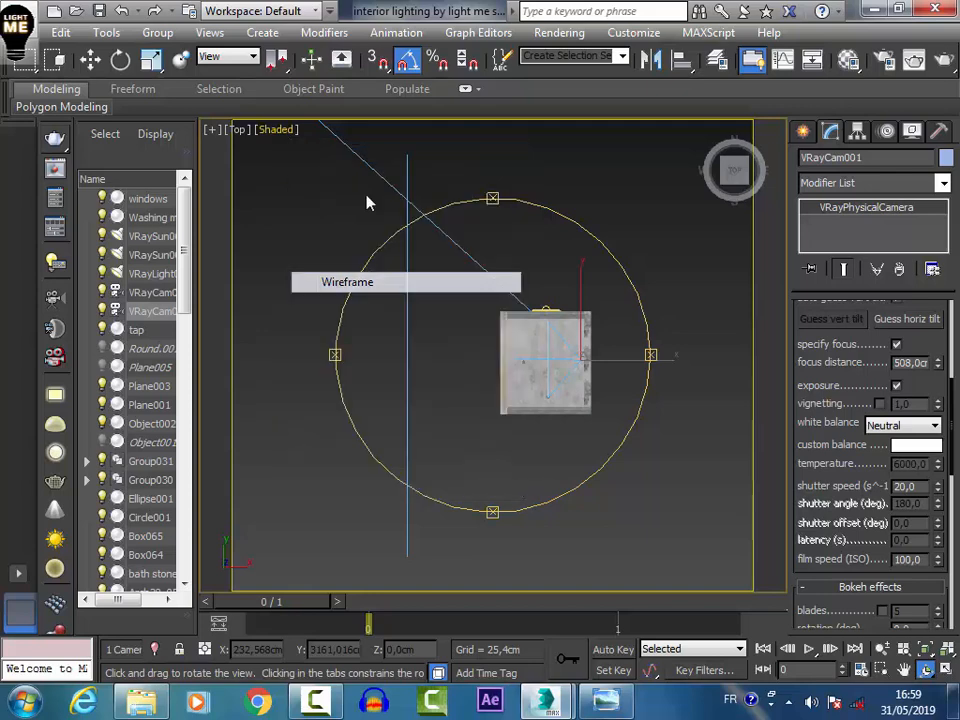
left_click(90, 60)
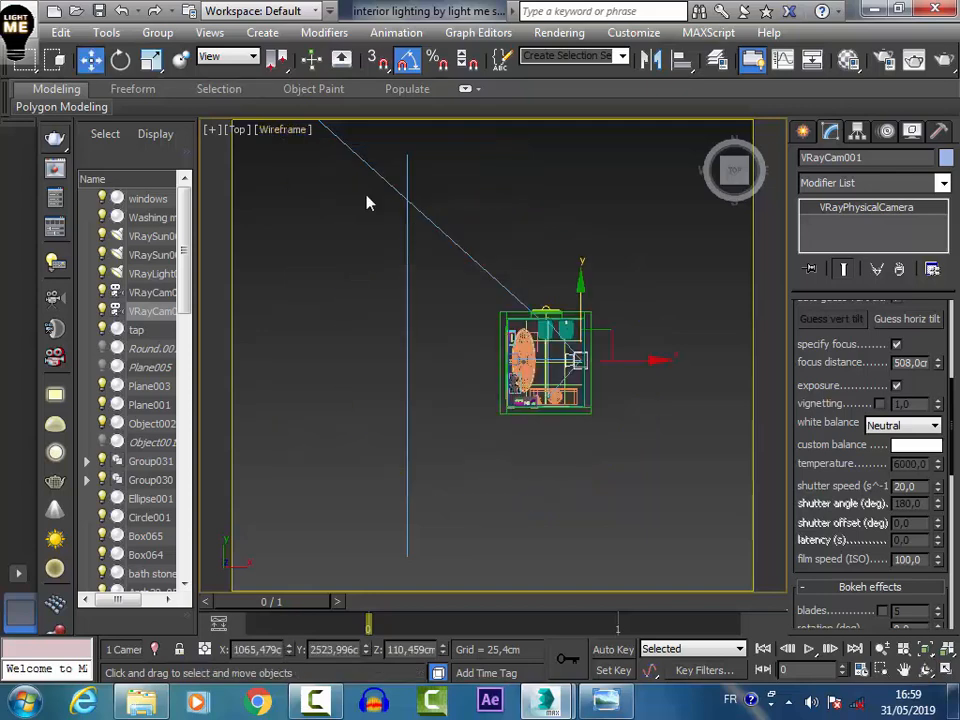
scroll(500, 355, "up", 7)
scroll(597, 380, "up", 9)
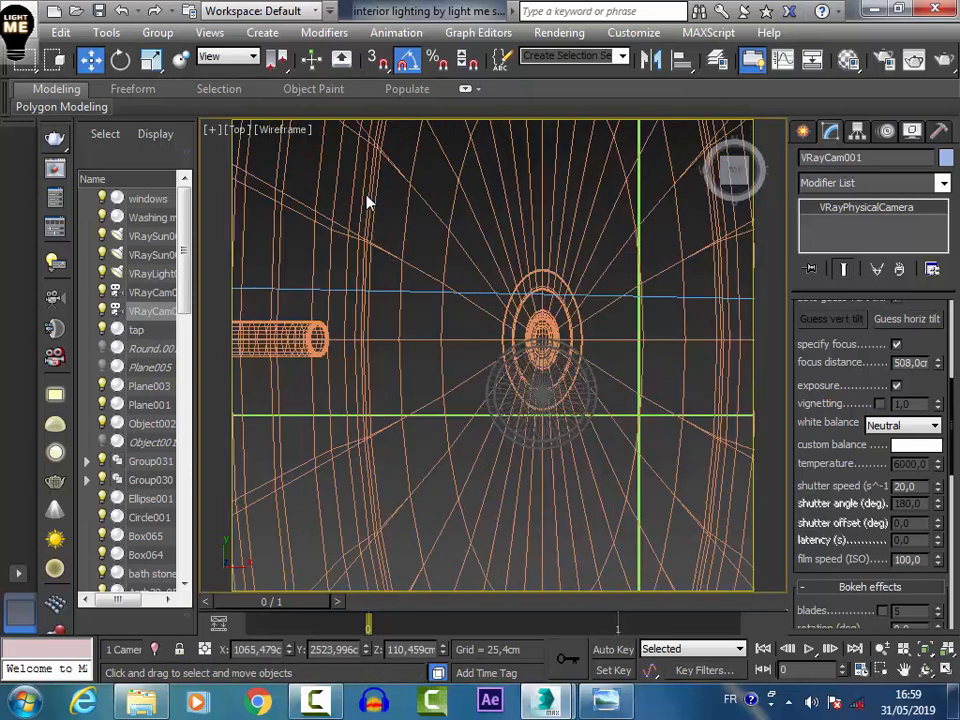
- Inspect the ceiling spotlights above the bathtub and the washbasin by selecting each, then clear the selection
left_click(541, 394)
scroll(450, 236, "down", 6)
scroll(443, 237, "down", 5)
scroll(533, 364, "up", 12)
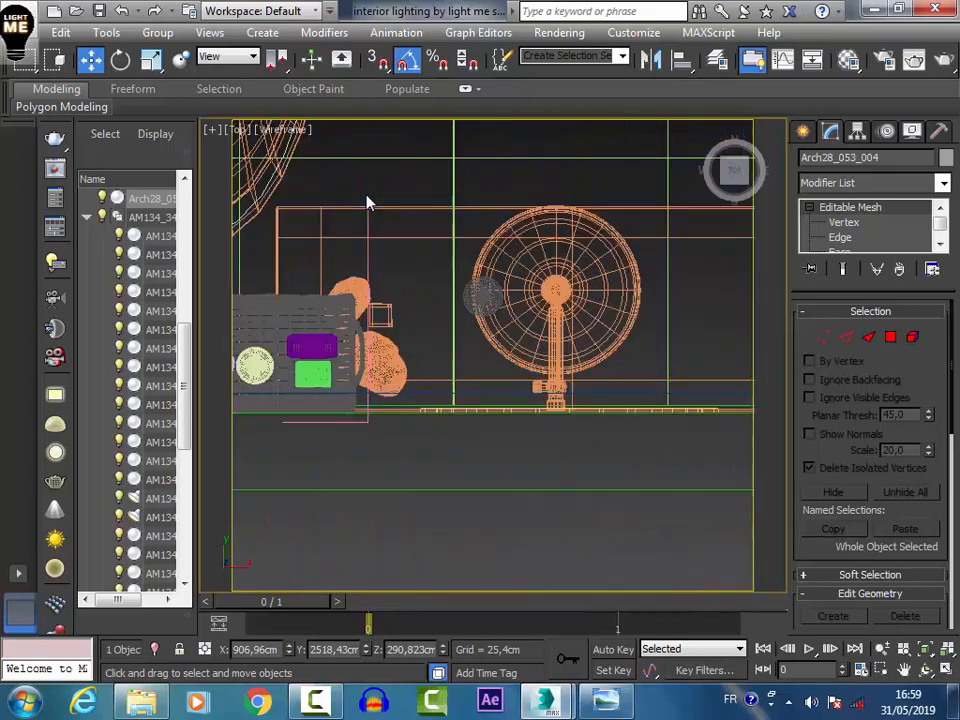
left_click(556, 298)
scroll(556, 323, "down", 10)
scroll(485, 268, "up", 10)
scroll(428, 275, "up", 5)
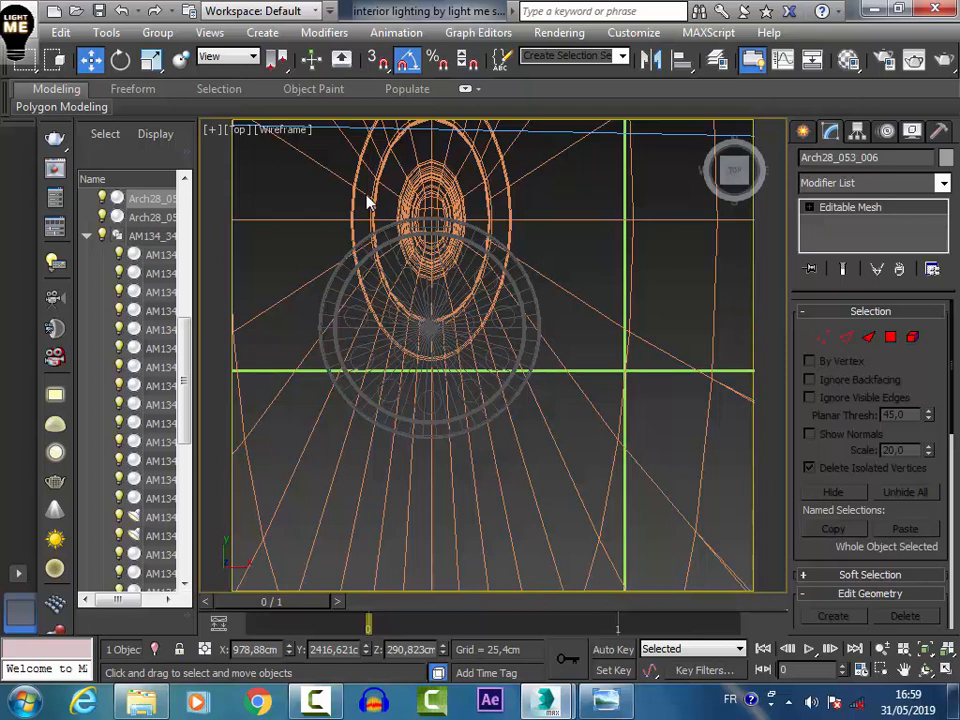
left_click(568, 258)
- Create a plane VRayLight over the bathtub spotlight, with half-length about 4.4 cm and half-width about 3.2 cm
left_click(803, 131)
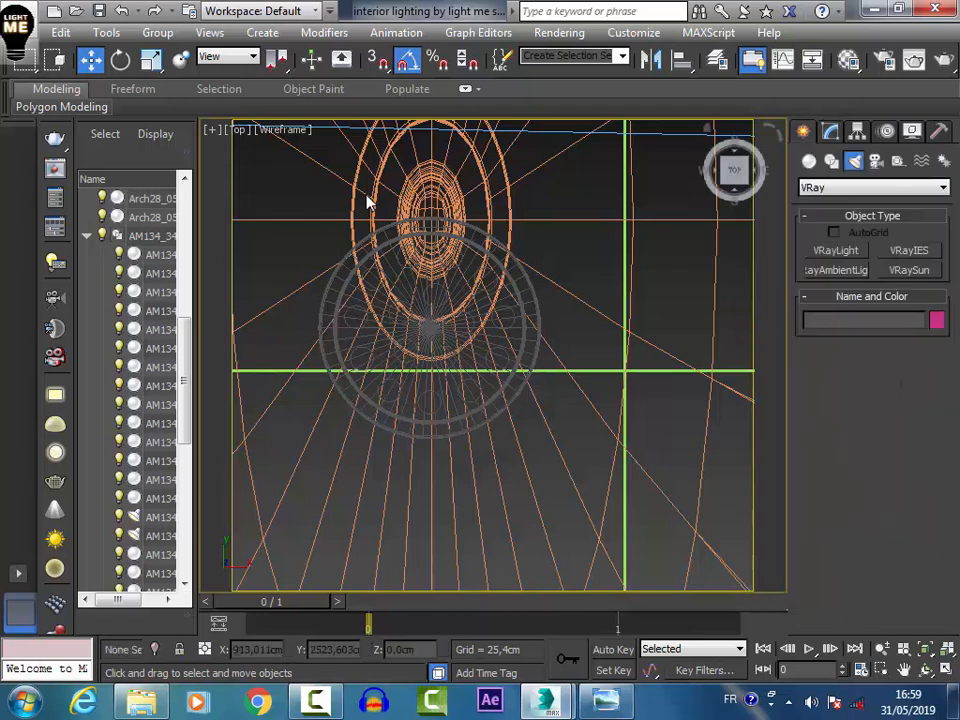
left_click(835, 250)
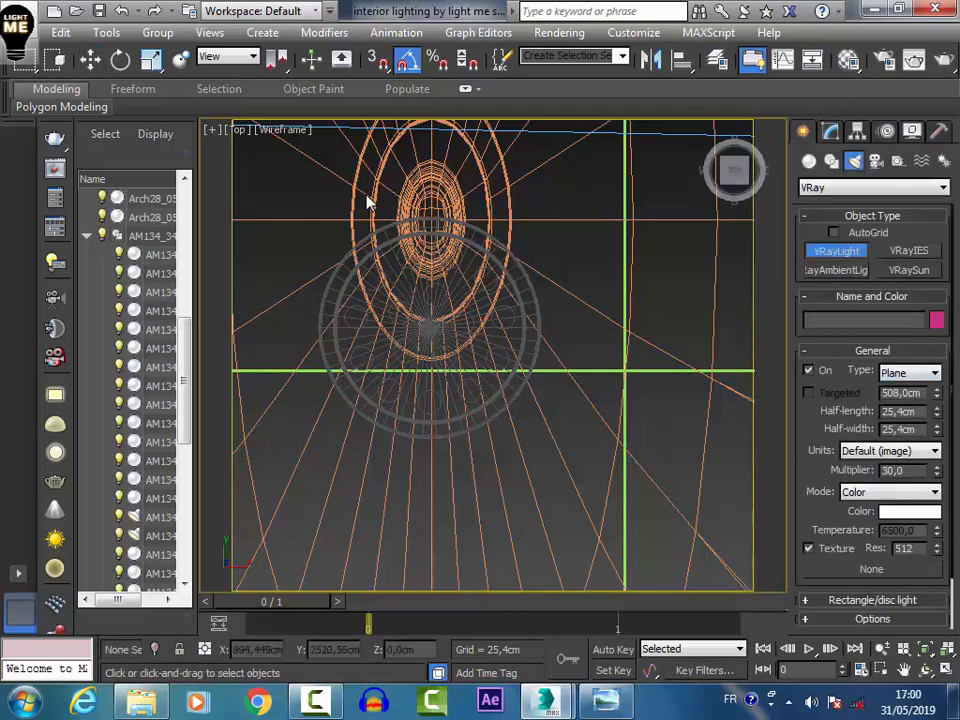
mouse_move(338, 263)
left_mouse_down()
mouse_move(396, 321)
mouse_move(429, 386)
mouse_move(471, 403)
mouse_move(530, 401)
left_mouse_up()
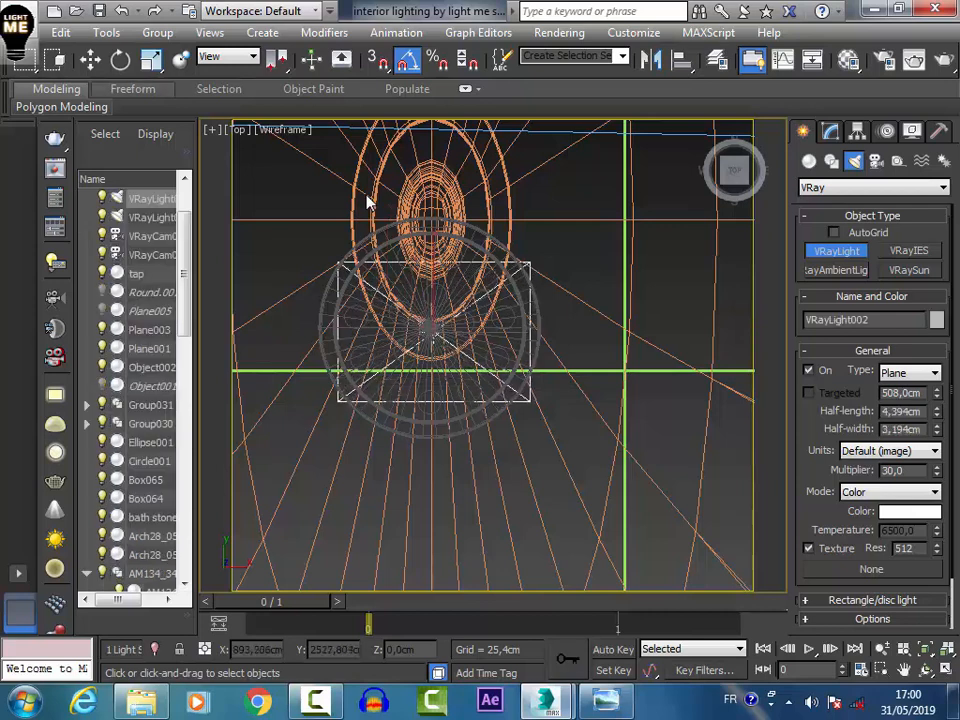
- Raise the new plane light in the front view to just below the spotlight, at a height of about 283.6 cm
left_click(90, 60)
key("f")
key("e")
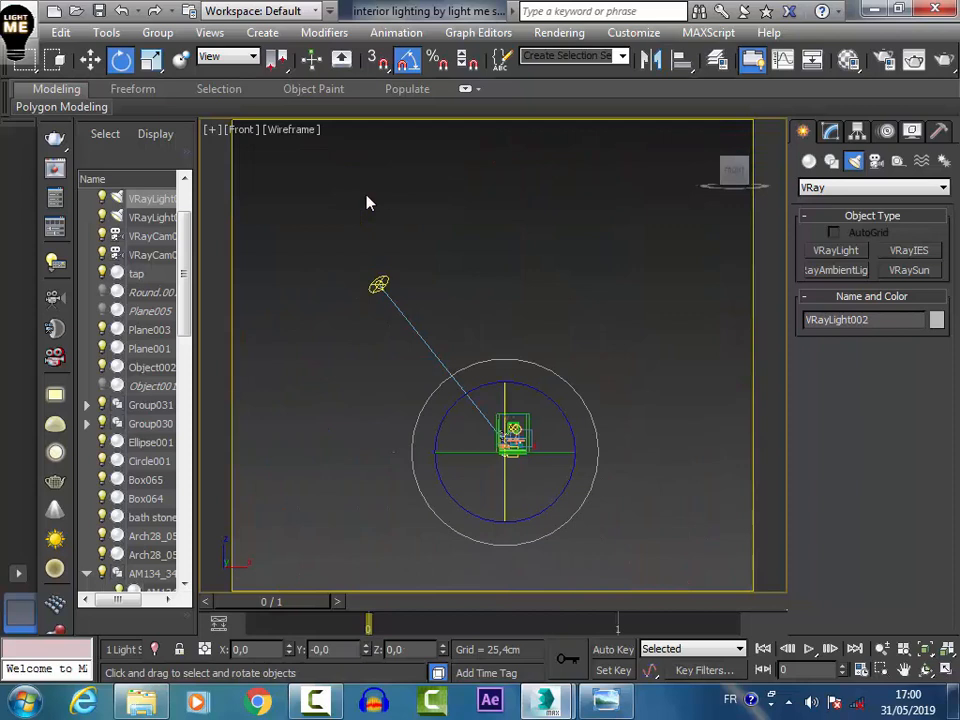
key("z")
key("w")
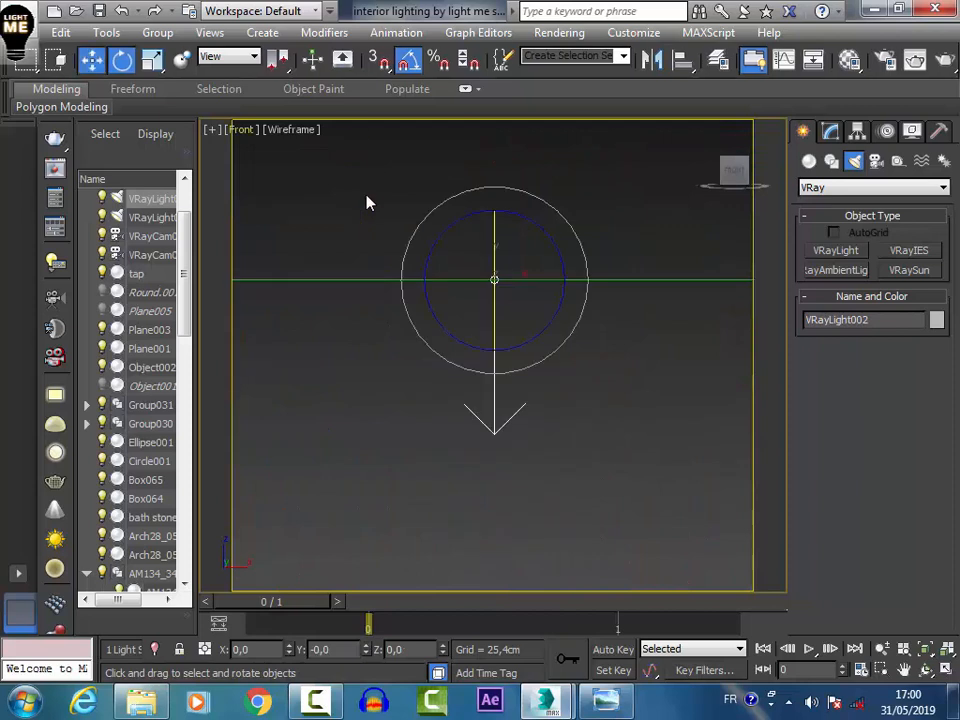
middle_click_drag(551, 333, 518, 516)
scroll(518, 516, "down", 10)
scroll(515, 474, "down", 5)
left_click_drag(515, 412, 514, 122)
scroll(510, 122, "up", 6)
scroll(532, 449, "down", 2)
left_click_drag(533, 430, 533, 256)
scroll(533, 255, "up", 6)
scroll(519, 313, "up", 4)
left_click_drag(551, 355, 551, 311)
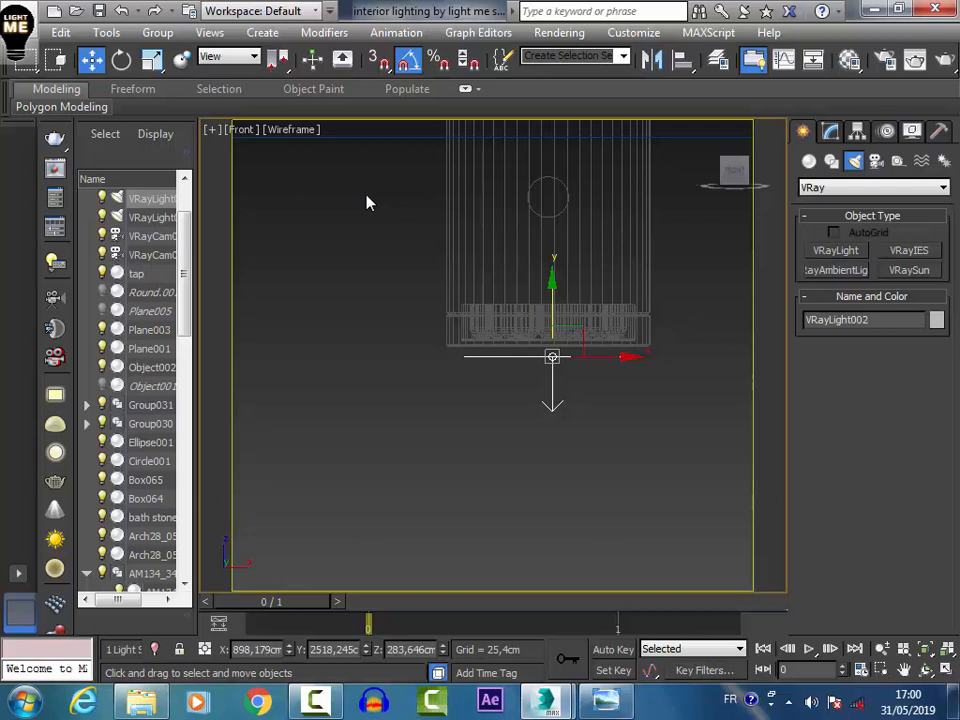
- Return to the camera view and set the spotlight's plane light to Temperature mode at 3500
key("c")
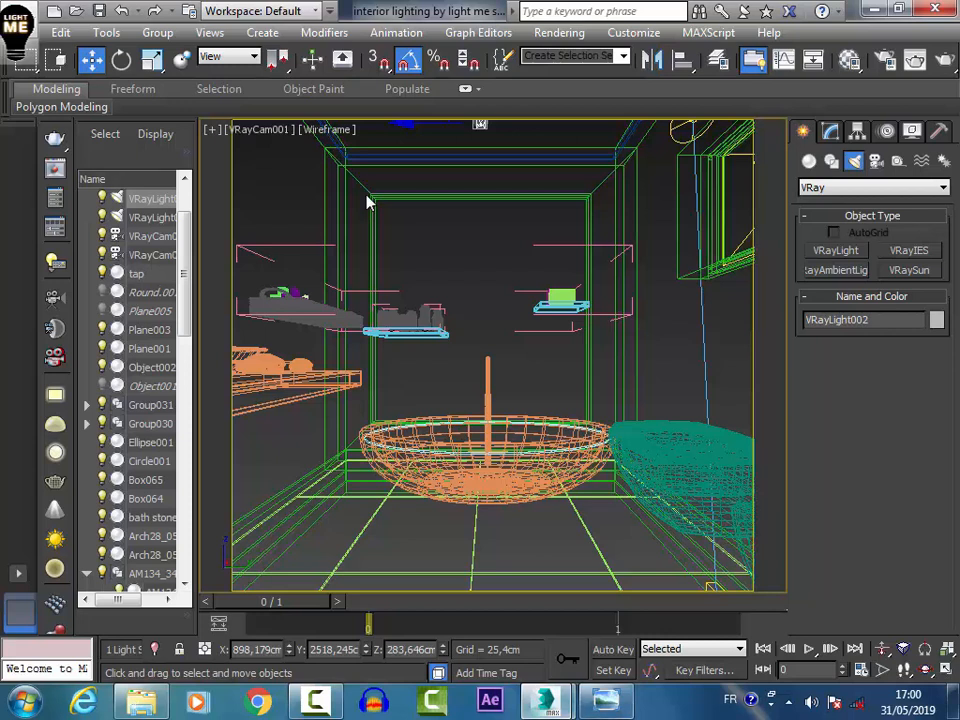
key("1")
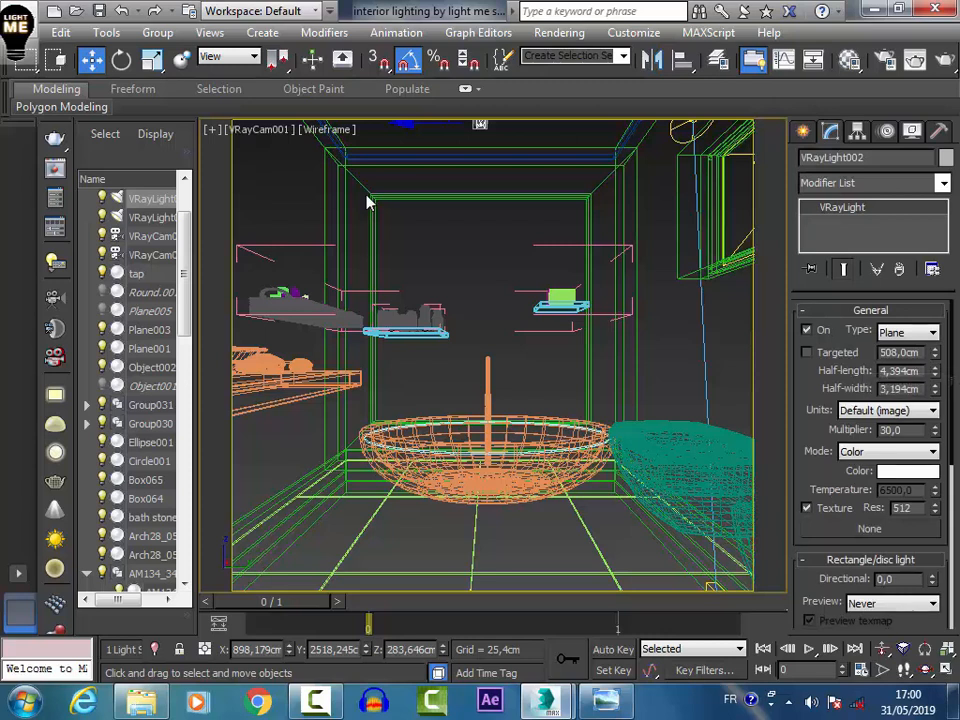
scroll(870, 560, "down", 3)
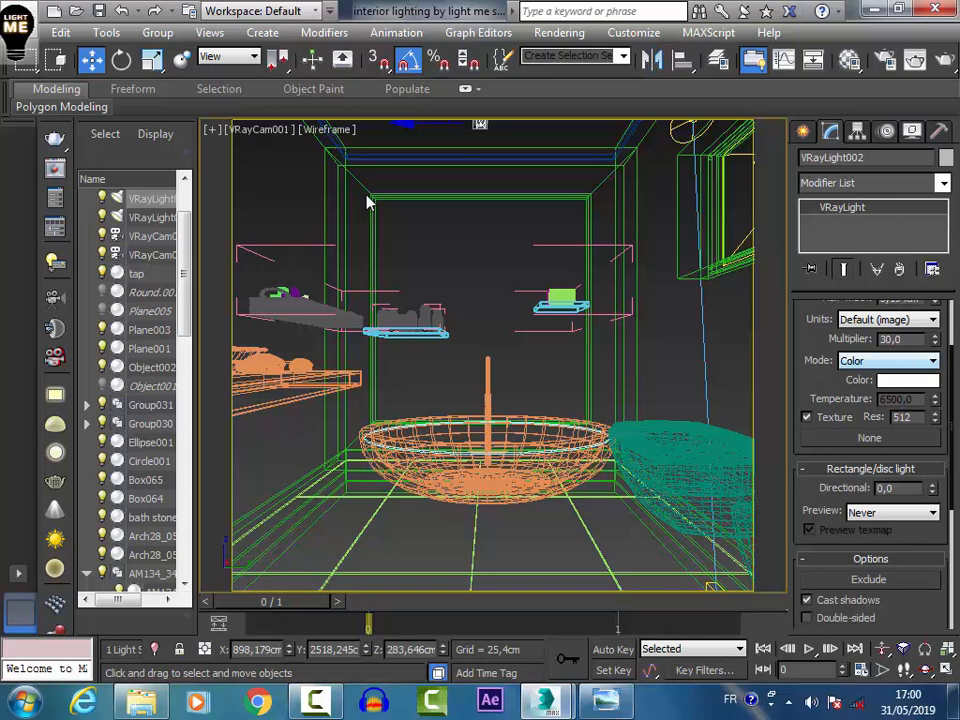
left_click(888, 360)
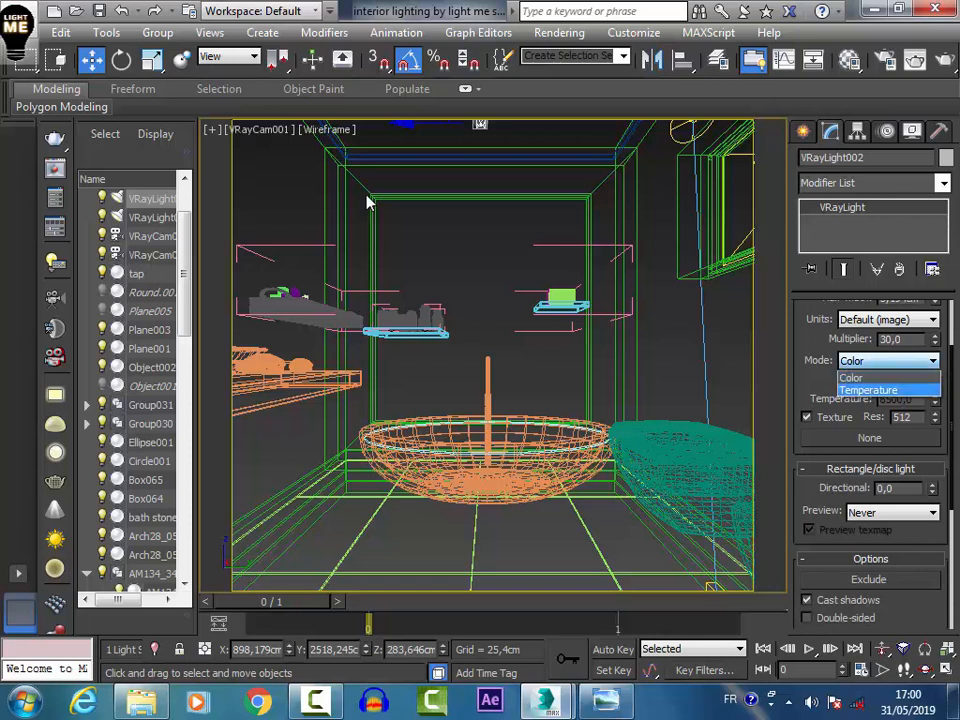
left_click(880, 388)
double_click(895, 399)
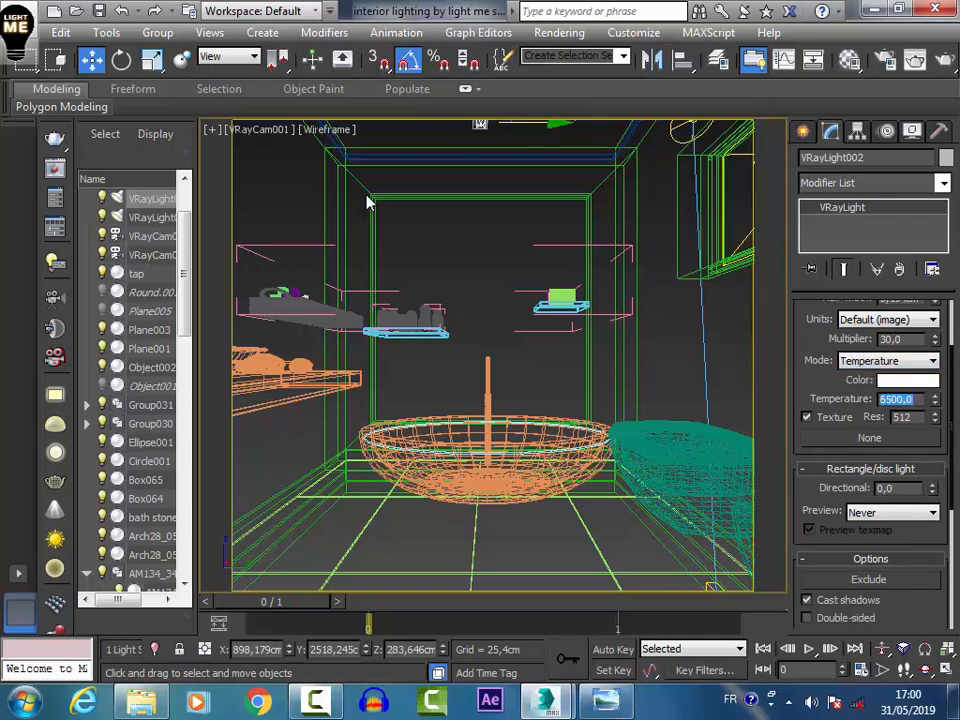
type("3500")
key("Return")
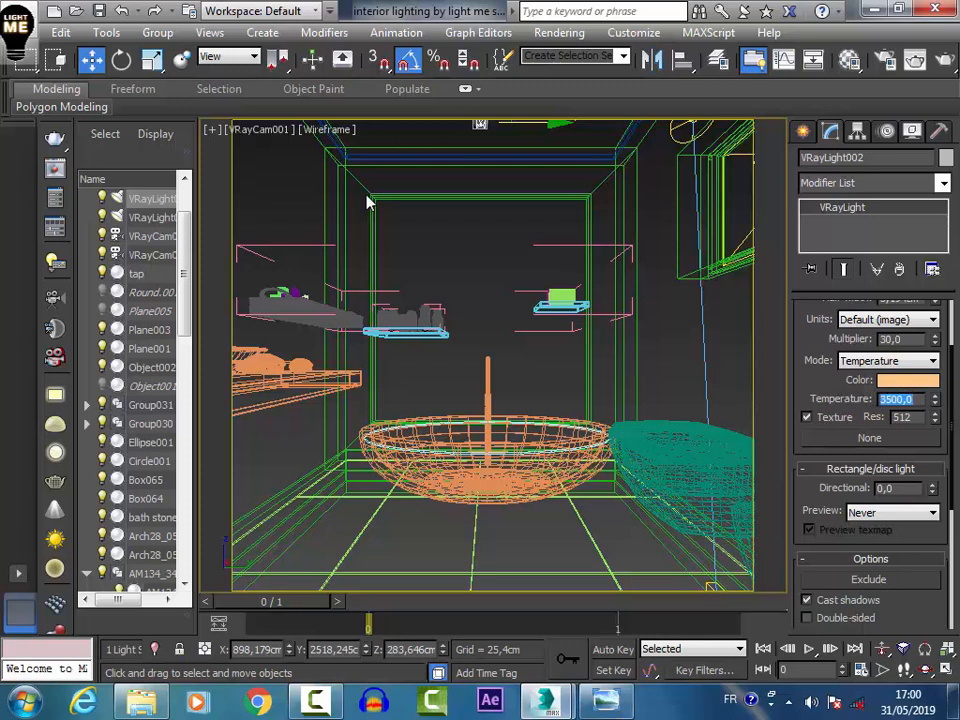
- Review the plane light's options and the previous test render at 50% and 100% zoom
scroll(366, 202, "down", 8)
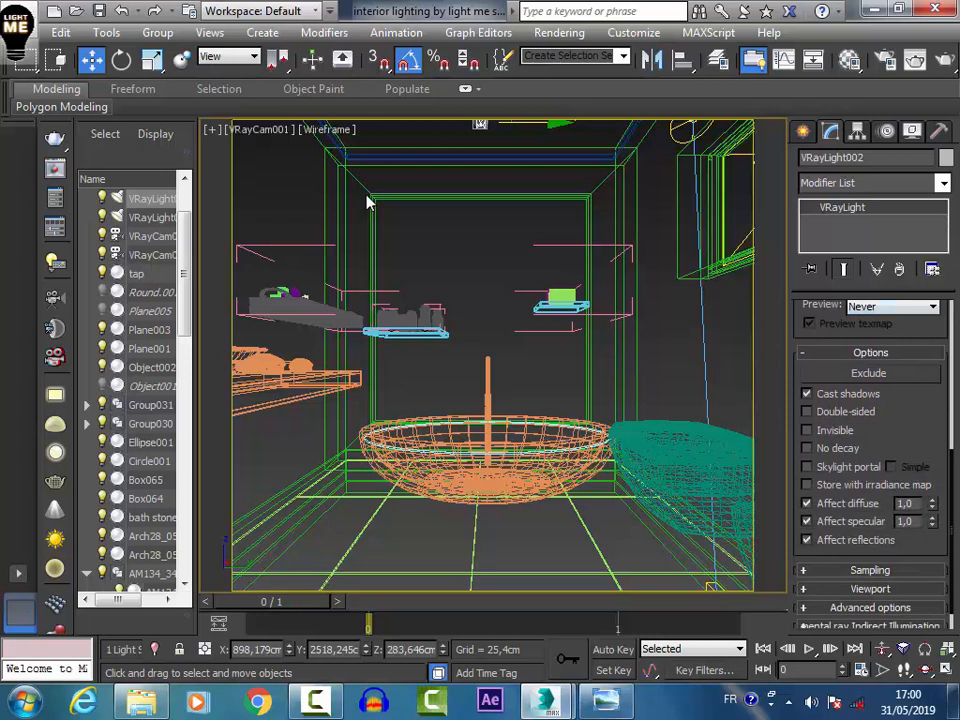
left_click(546, 700)
left_click(649, 590)
scroll(366, 202, "down", 1)
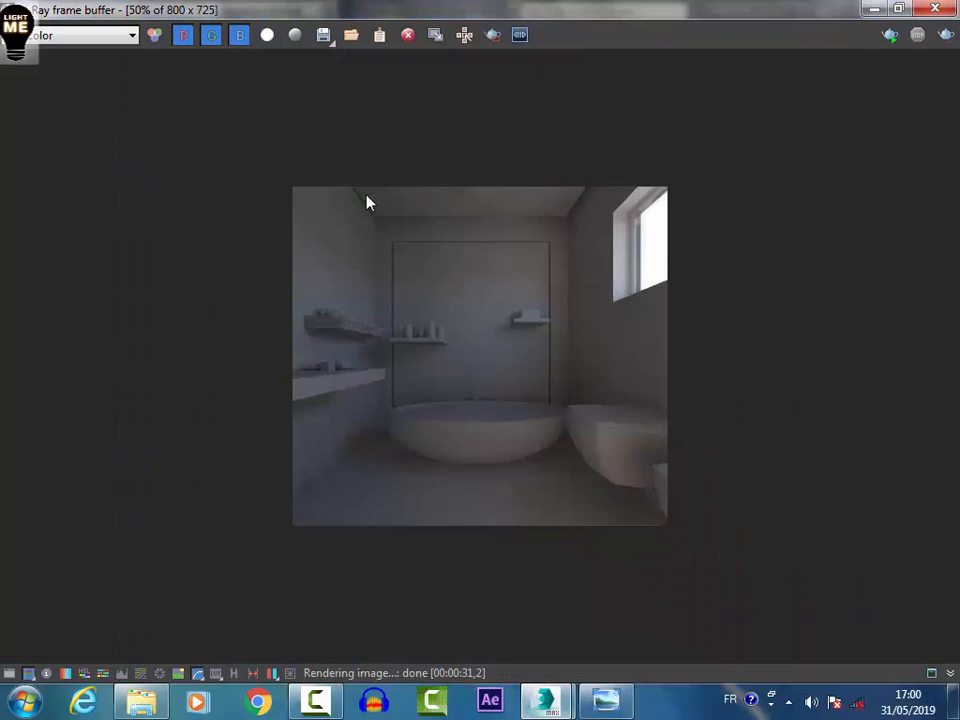
scroll(366, 202, "up", 1)
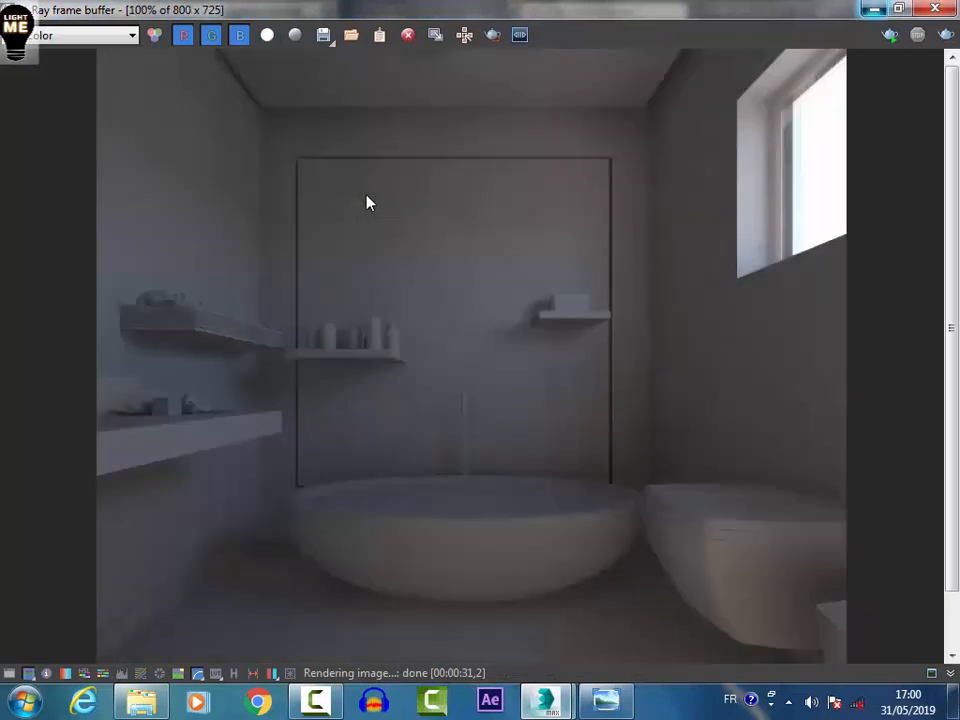
left_click(874, 9)
- Select the view's camera and reduce its focal length to about 13.3 mm to widen the view
left_click(258, 129)
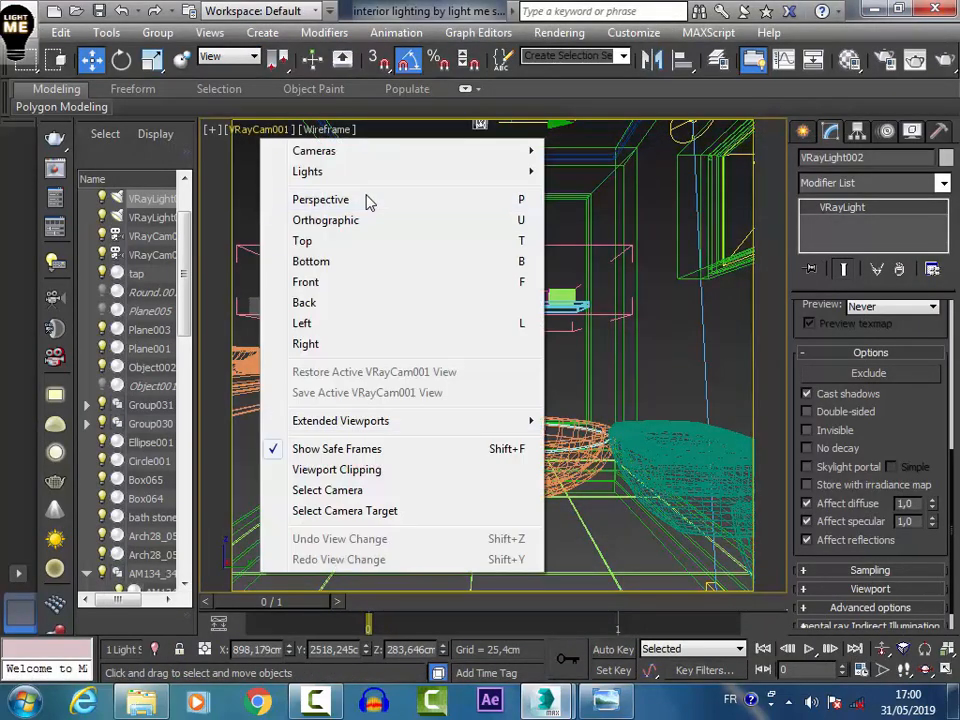
left_click(321, 489)
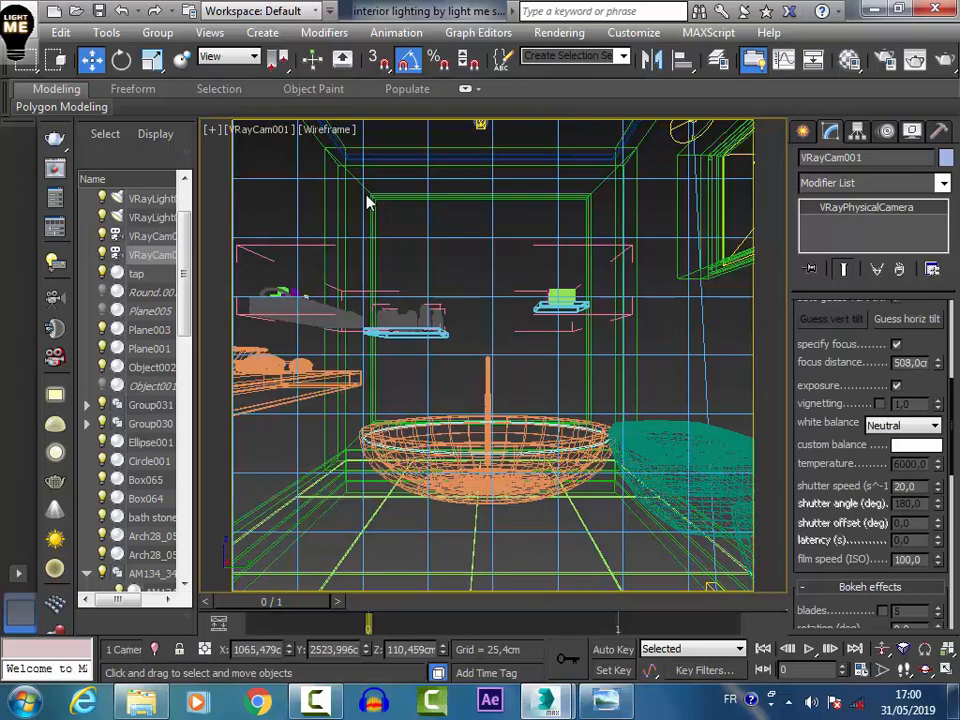
scroll(870, 464, "up", 4)
left_click_drag(938, 399, 938, 417)
- Render the widened camera view in the V-Ray frame buffer to test the new spotlight light
left_click(546, 702)
left_click(650, 590)
left_click(946, 35)
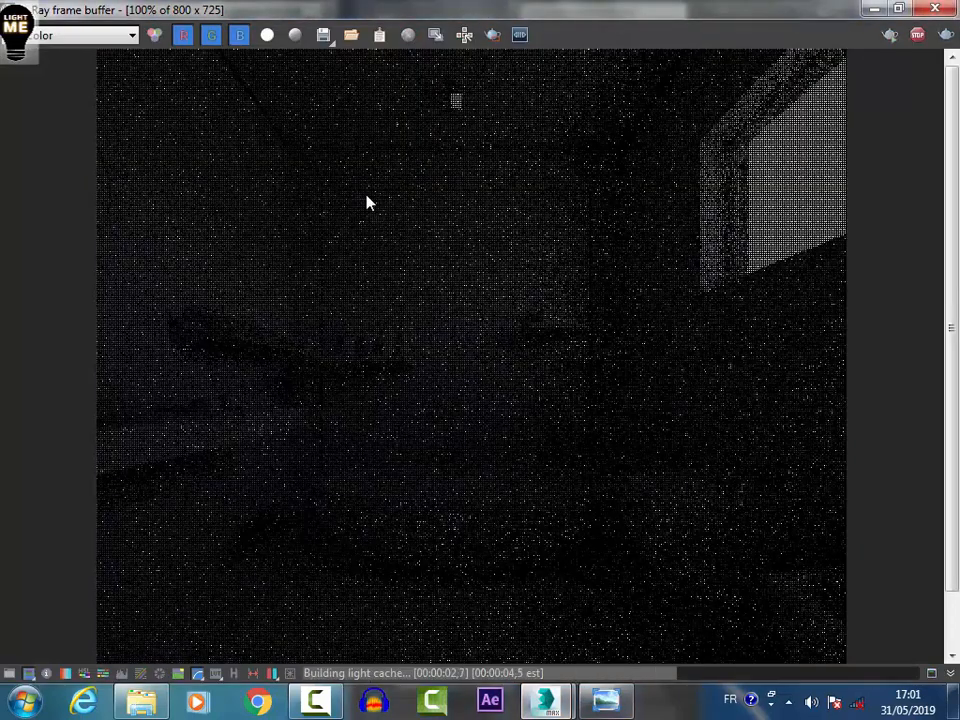
scroll(367, 203, "down", 1)
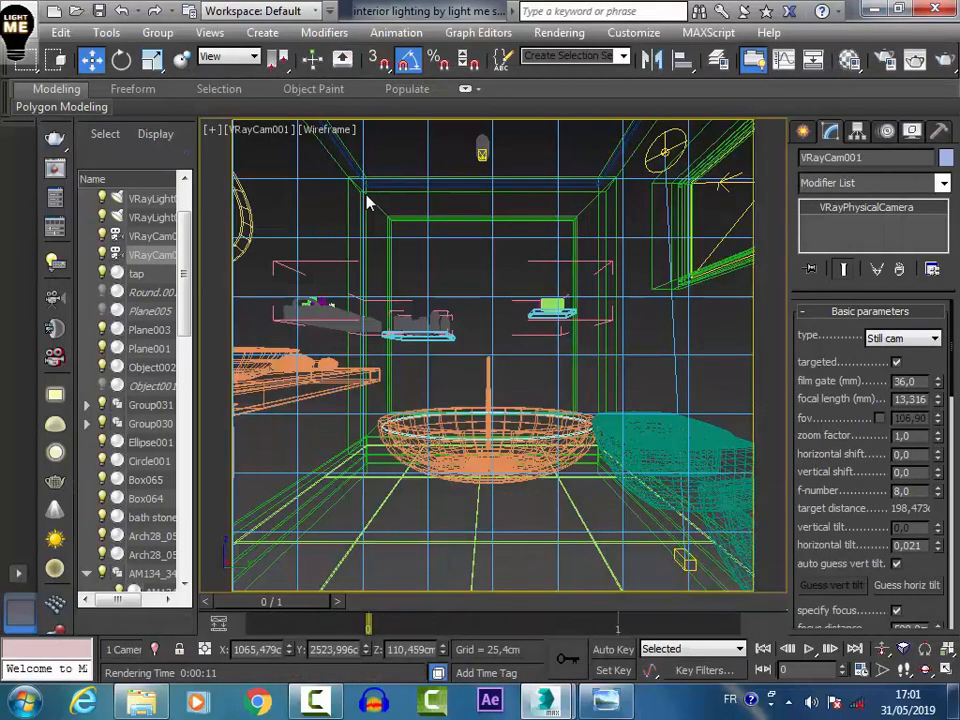
- Select the ceiling spotlight's plane light above the bathtub and set its multiplier to 400
left_click(367, 203)
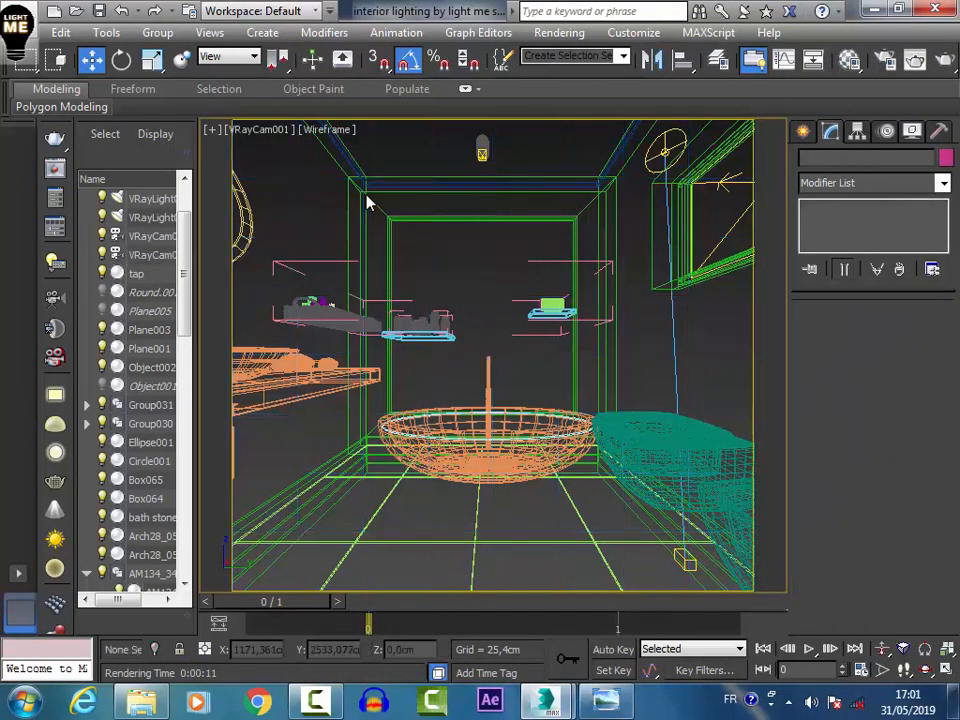
left_click(367, 203)
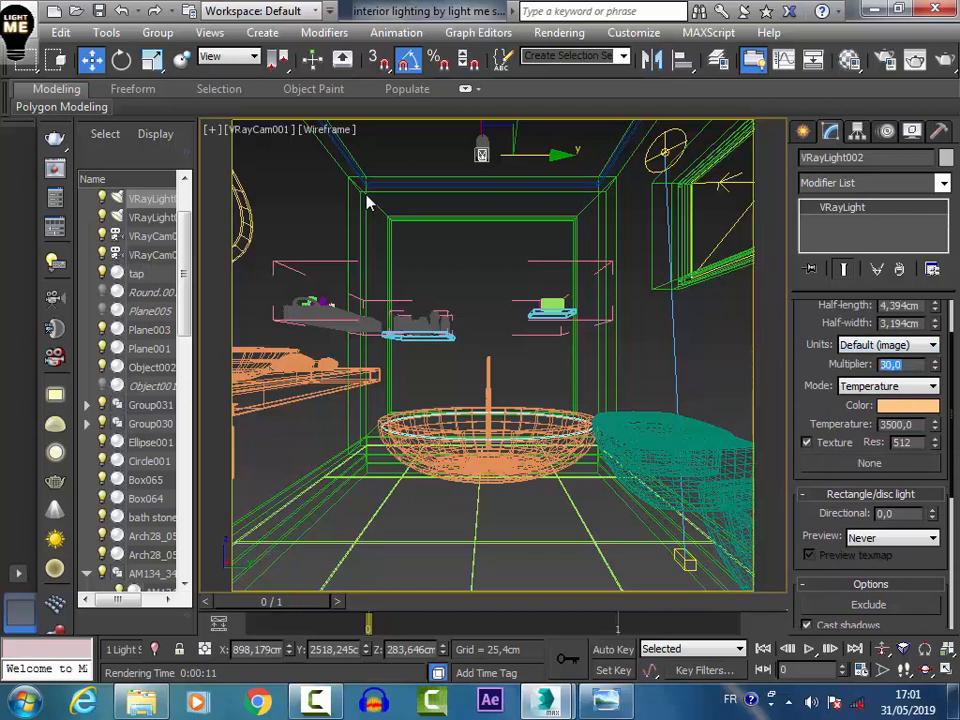
type("400")
key("Return")
key("shift+q")
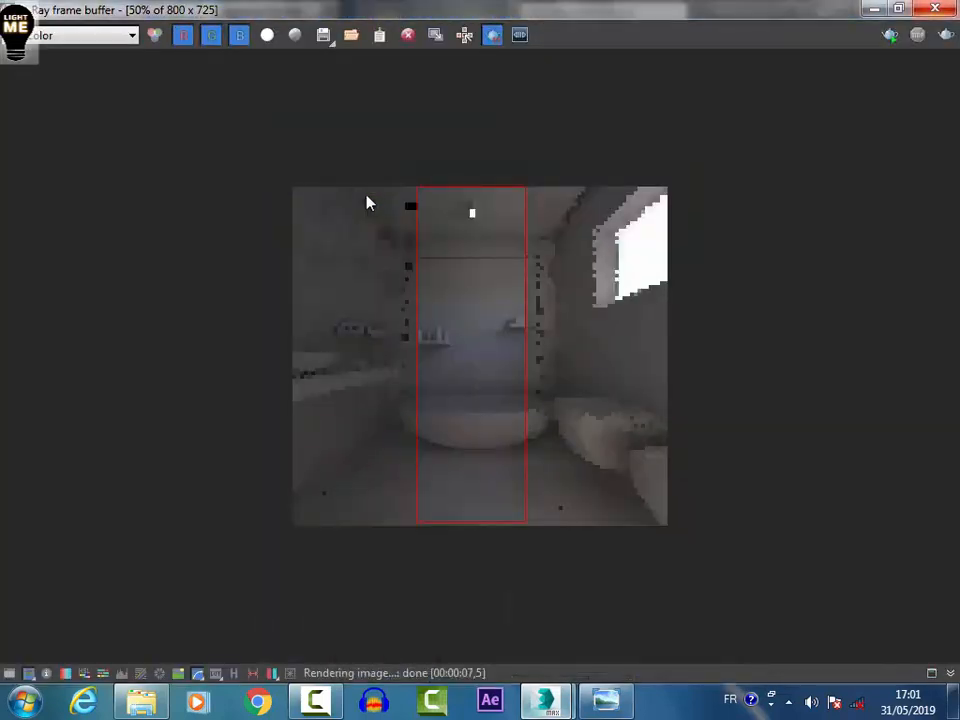
left_click(874, 8)
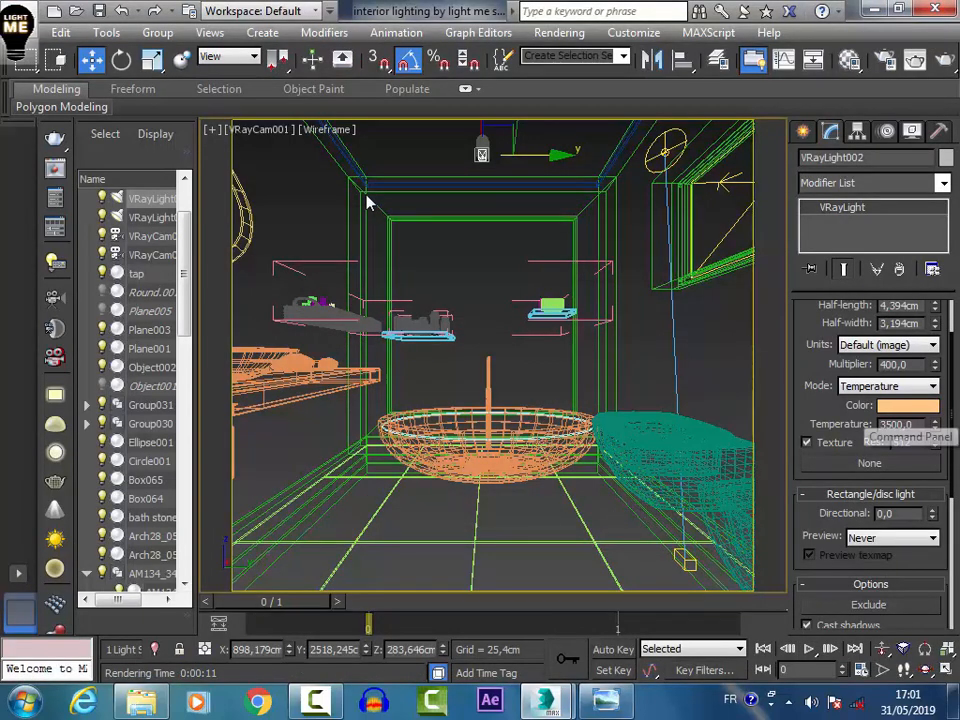
- Make the plane light invisible in its options and render the marked central region again
scroll(870, 460, "down", 5)
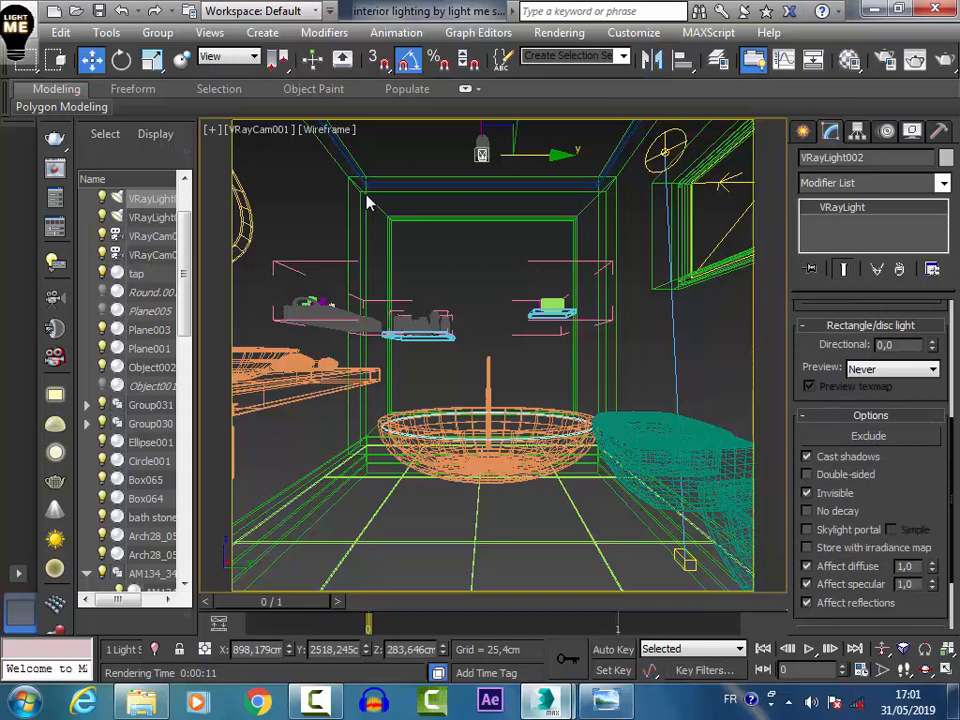
left_click(546, 701)
left_click(649, 590)
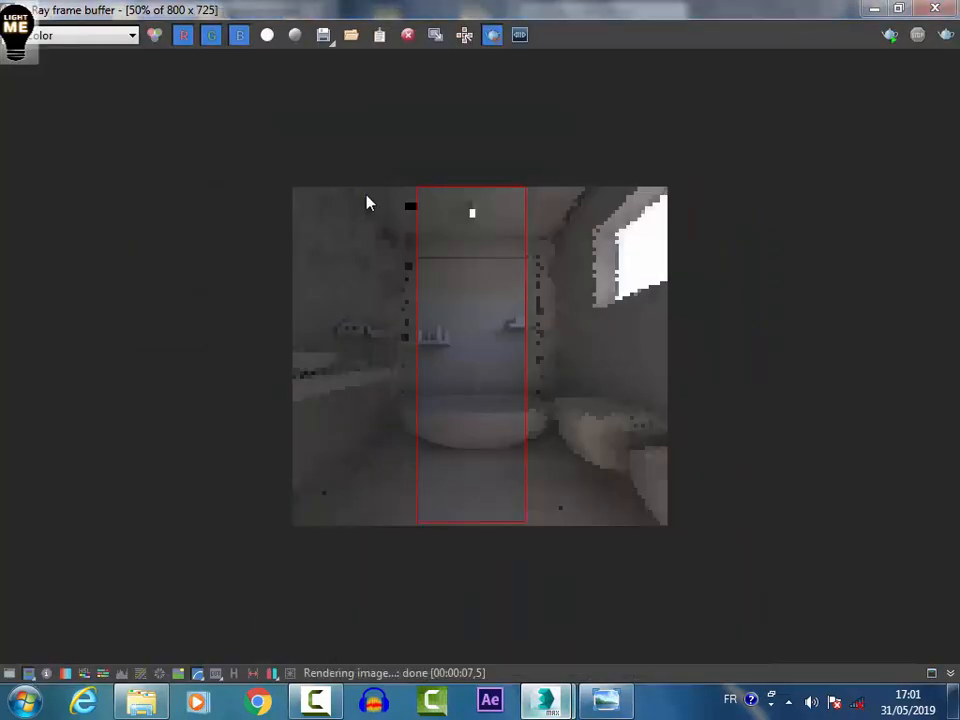
key("shift+q")
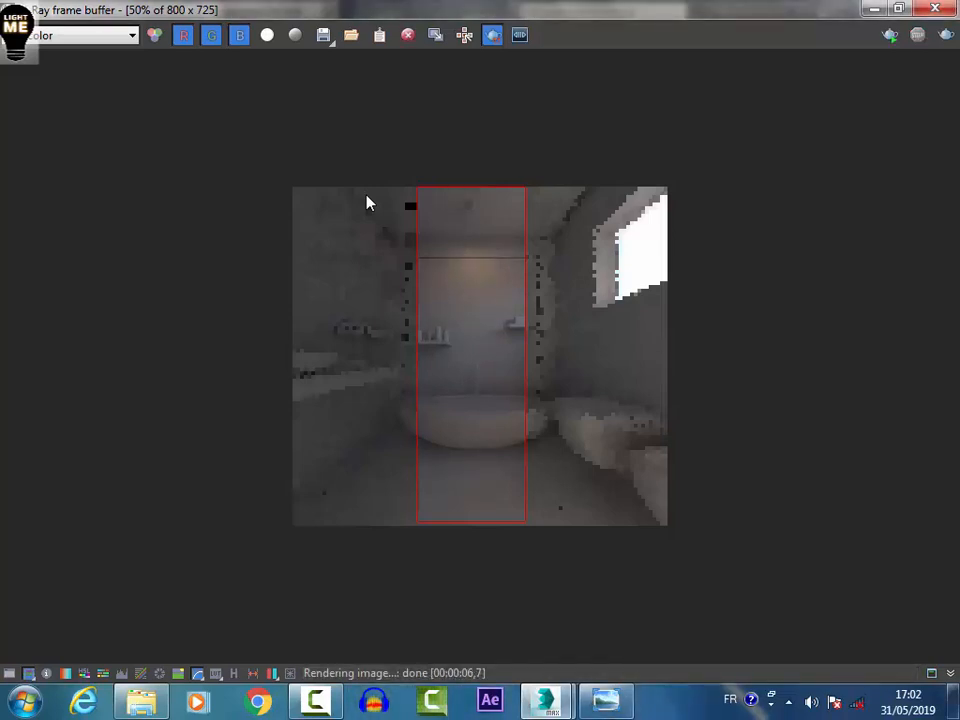
- Examine the spotlight's effect on the back wall in the test render at several zoom levels
scroll(367, 203, "up", 3)
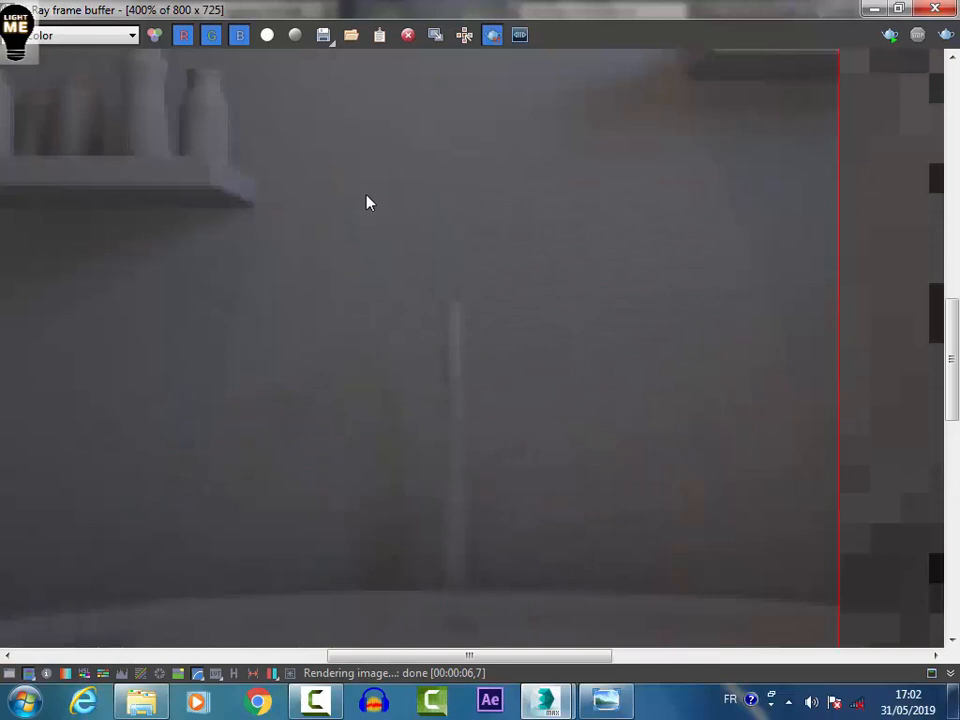
scroll(367, 203, "down", 2)
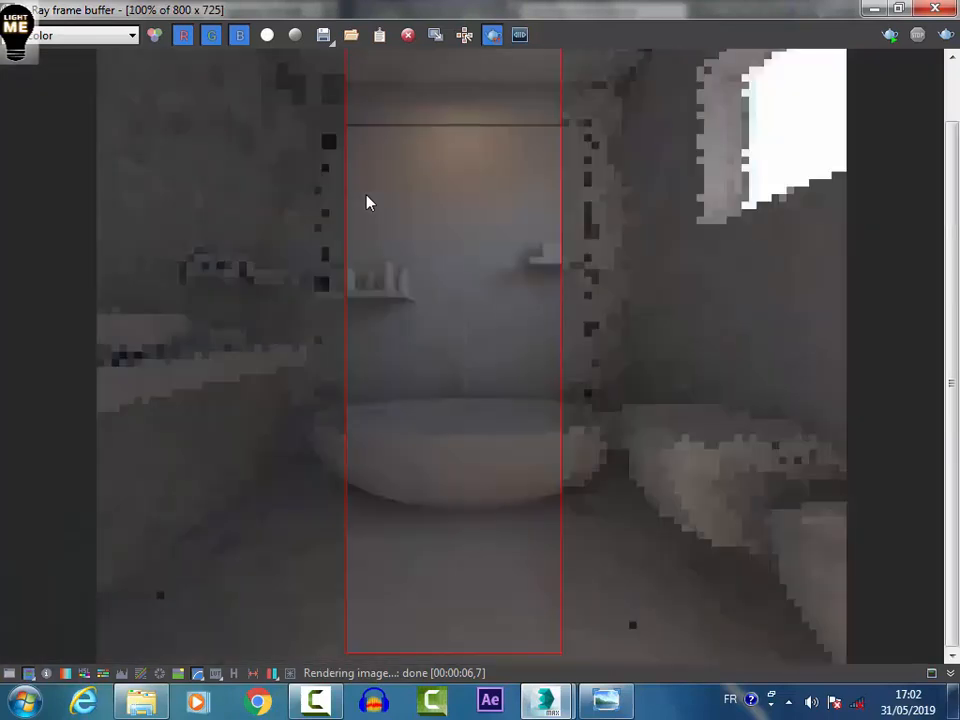
scroll(367, 203, "up", 3)
scroll(367, 203, "down", 5)
scroll(367, 203, "up", 3)
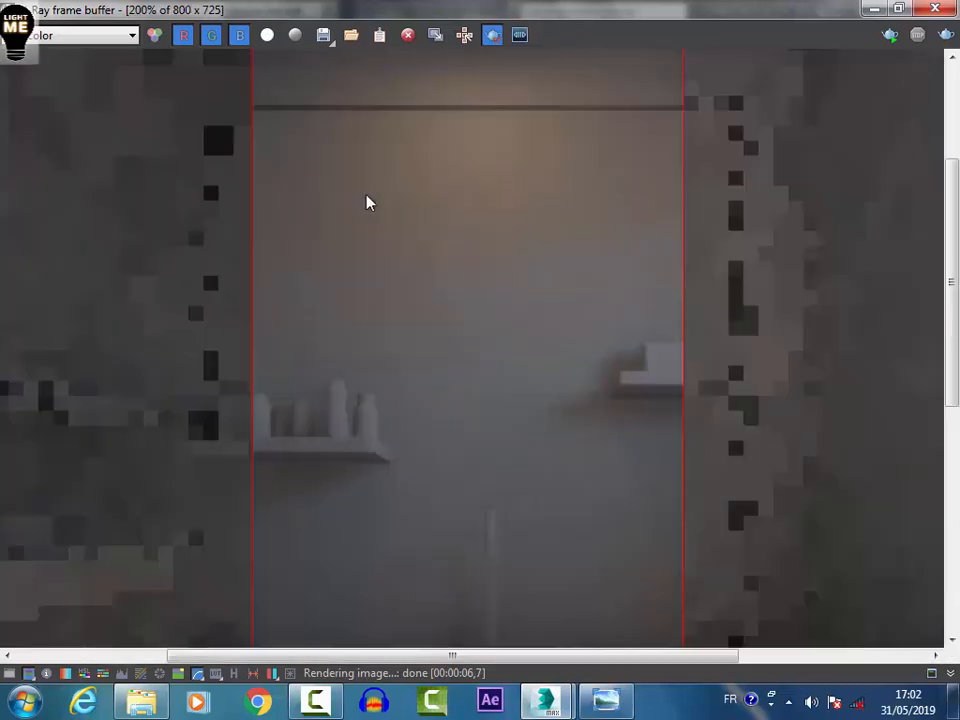
key("super+Down")
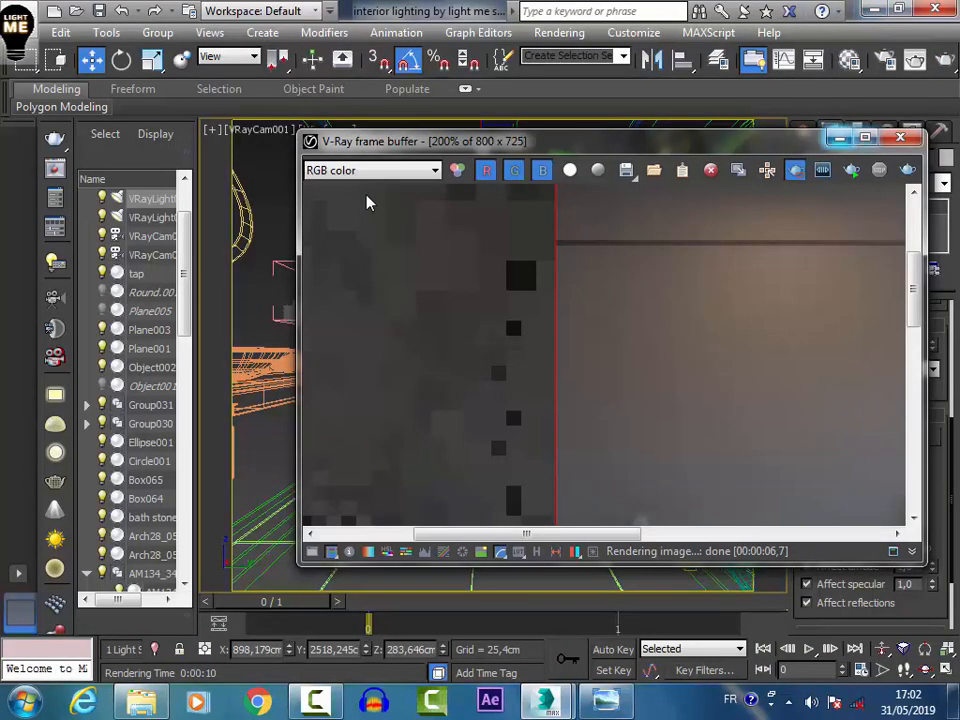
key("super+Down")
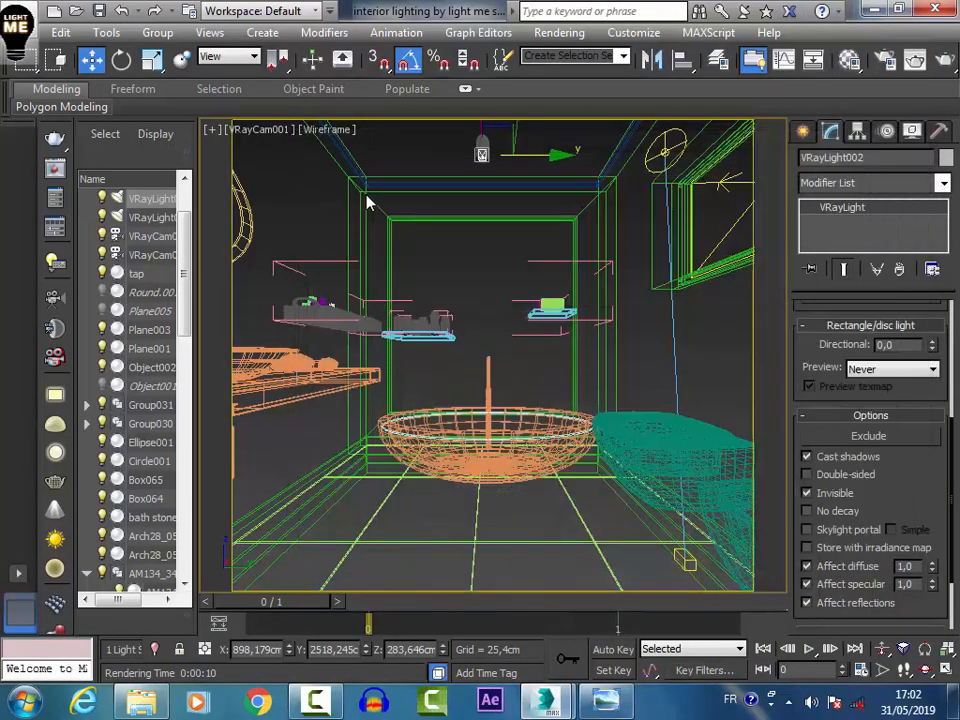
- Set the plane light's directional preview to Always and its Directional value to 0.7
scroll(870, 460, "up", 4)
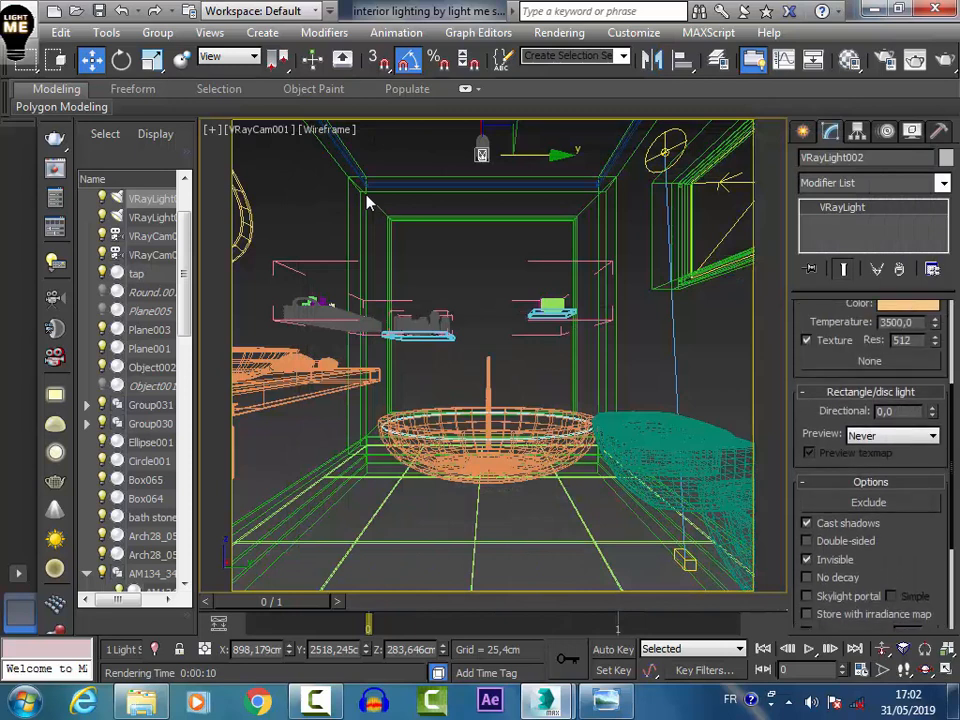
left_click(893, 453)
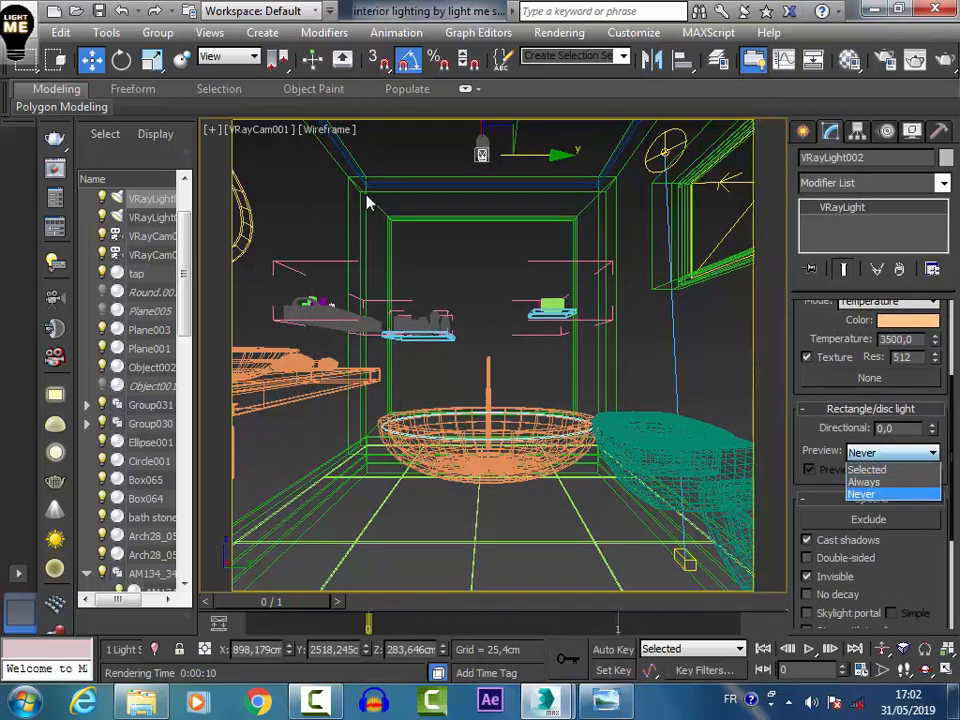
left_click(866, 481)
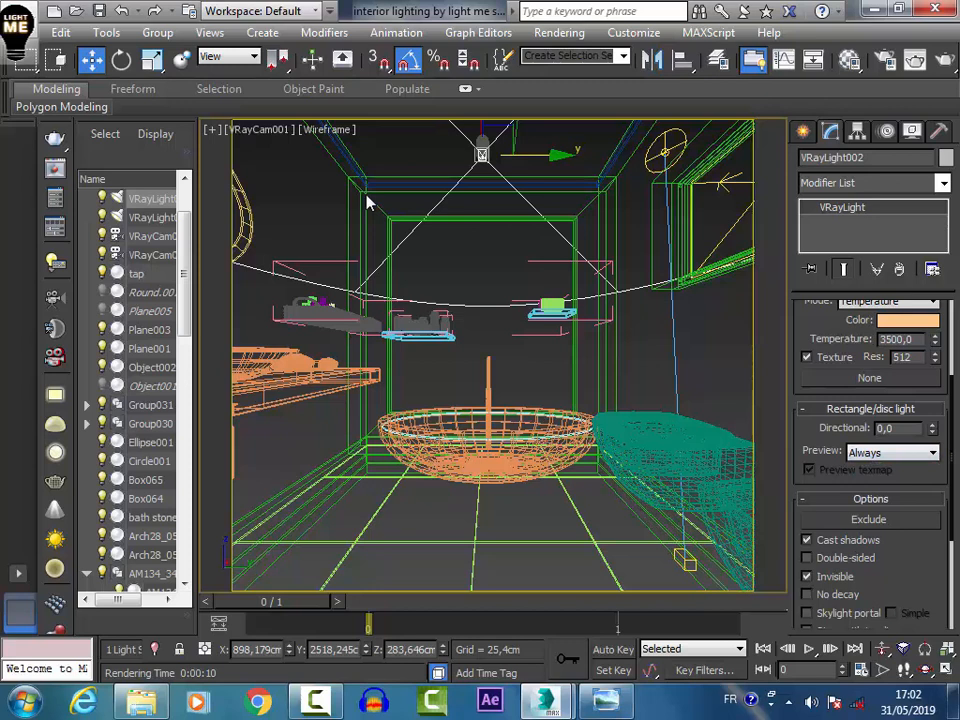
left_click_drag(932, 428, 932, 353)
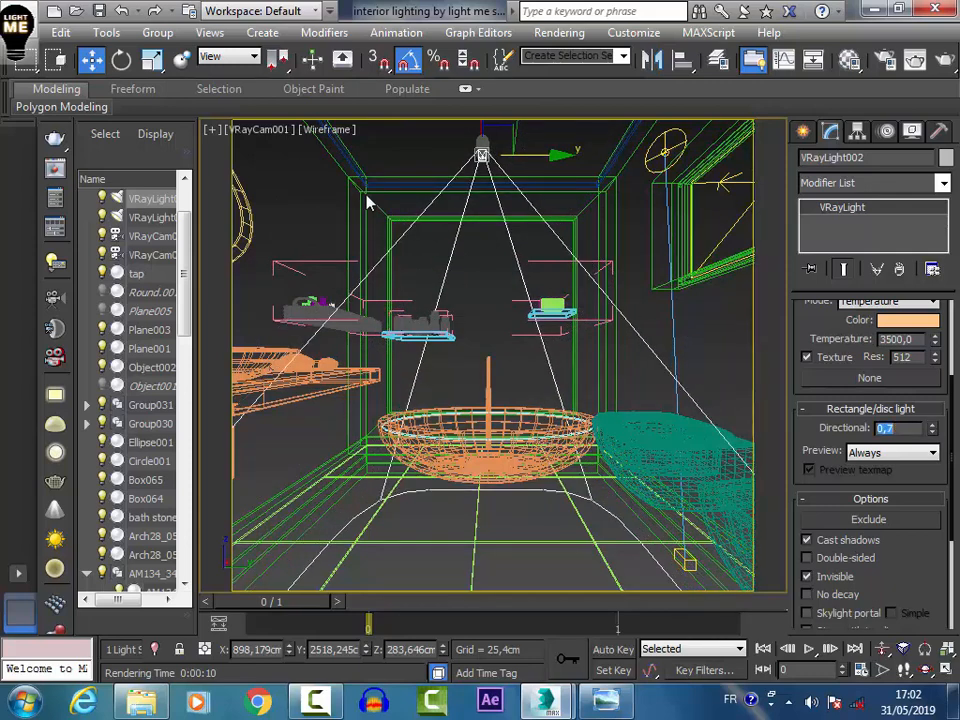
- Render the marked central region to test the narrower beam of the spotlight
left_click(546, 701)
left_click(649, 588)
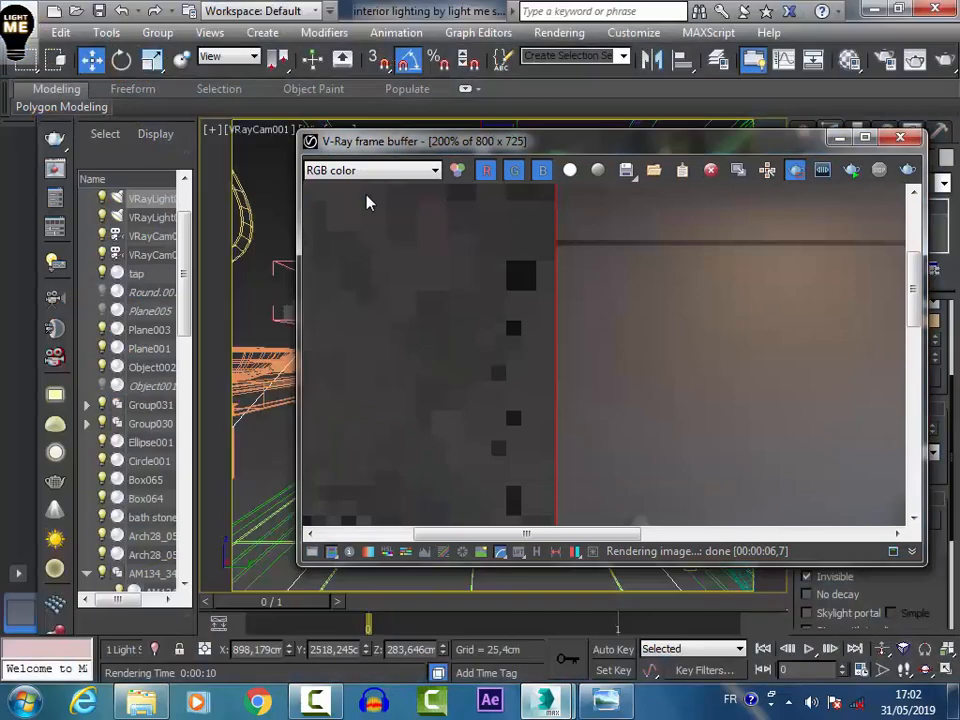
scroll(612, 362, "down", 2)
key("shift+q")
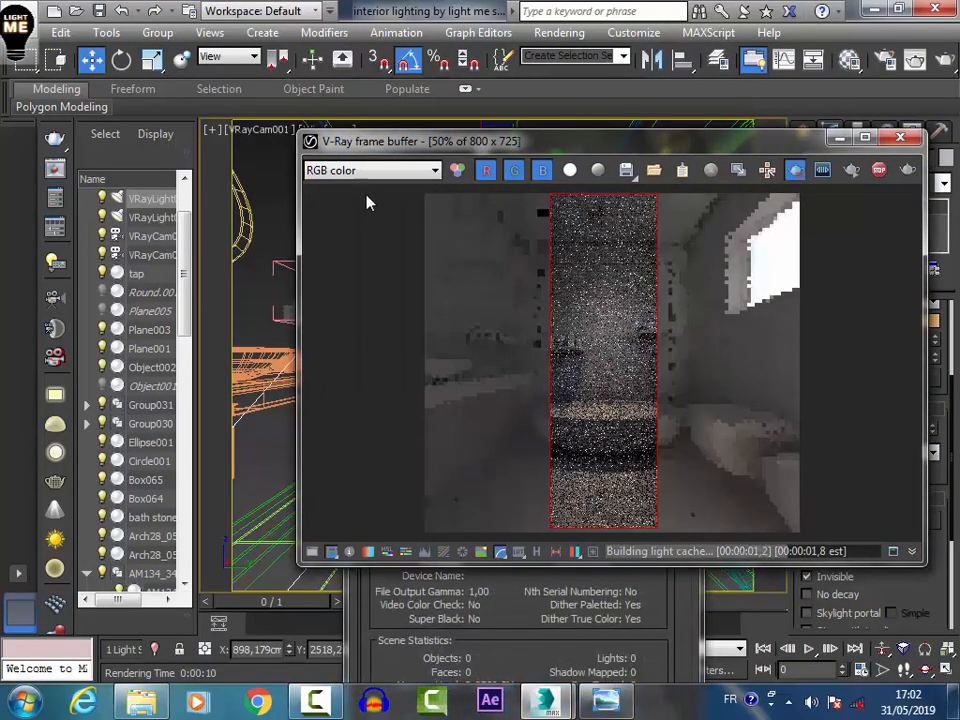
scroll(366, 203, "up", 1)
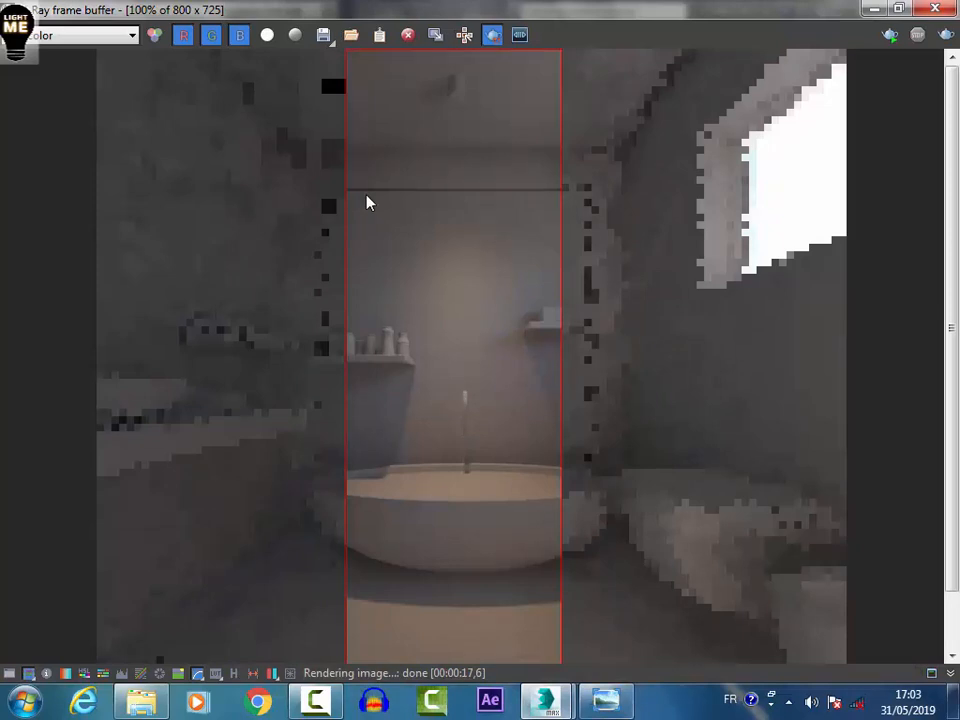
- Raise the plane light's multiplier to 500
left_click(874, 9)
scroll(870, 450, "up", 3)
double_click(893, 360)
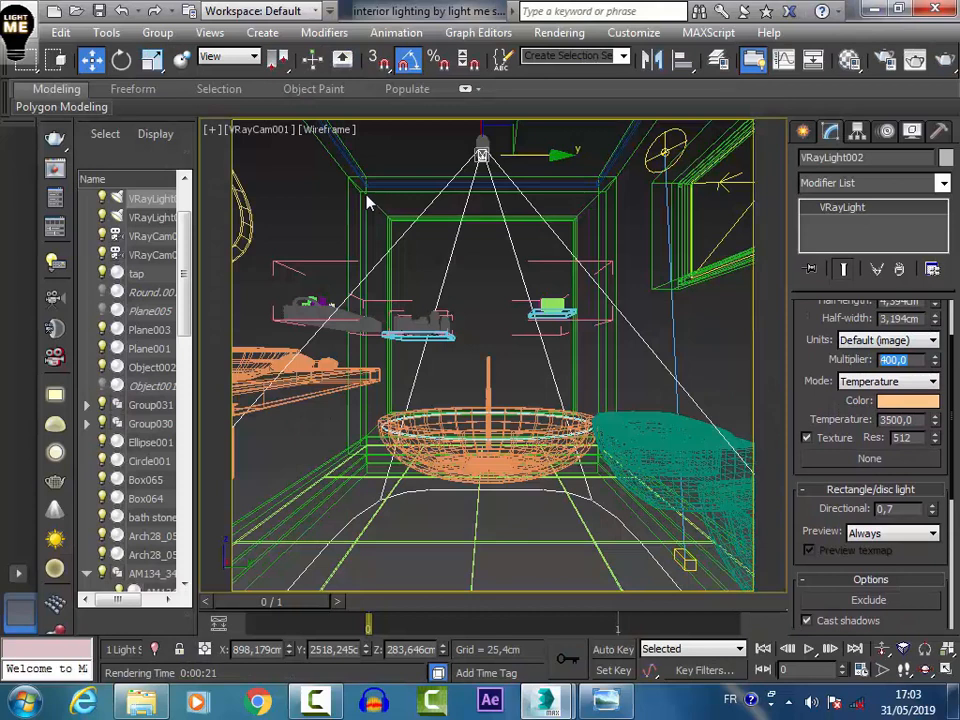
type("500")
key("Return")
- Narrow the render region to the scene's left-centre strip and render it to compare the light's brightness
mouse_move(548, 700)
left_click(650, 590)
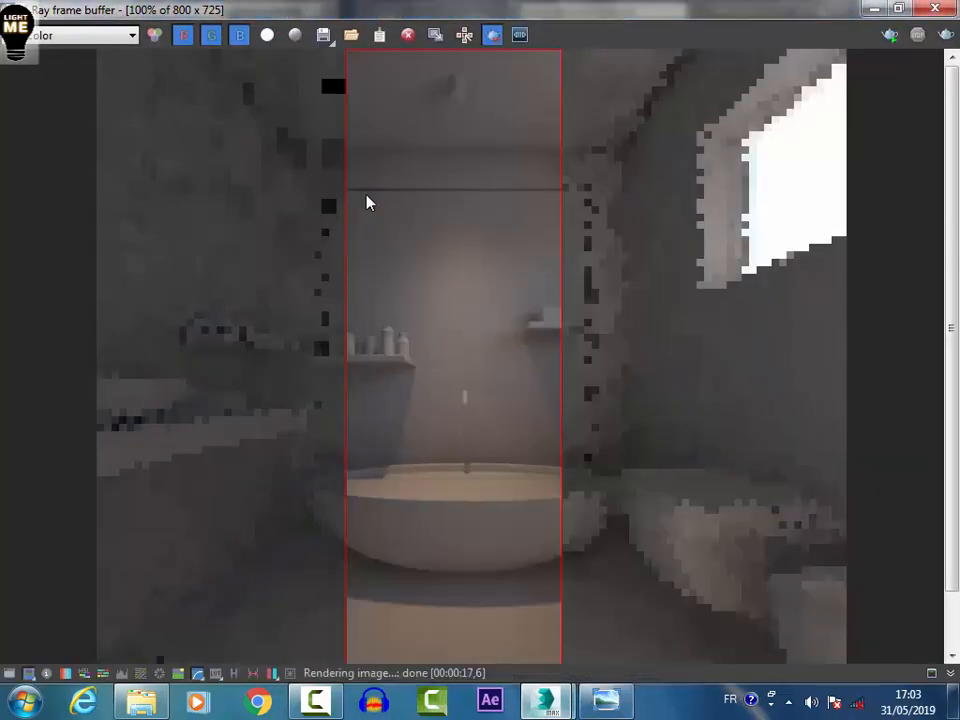
scroll(367, 203, "down", 2)
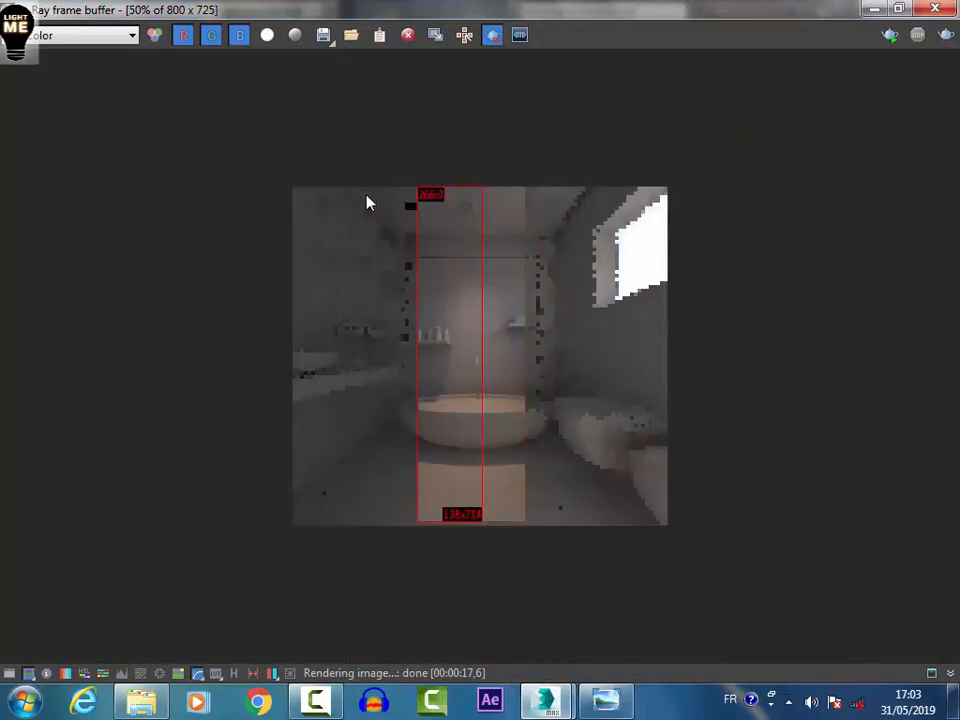
key("shift+q")
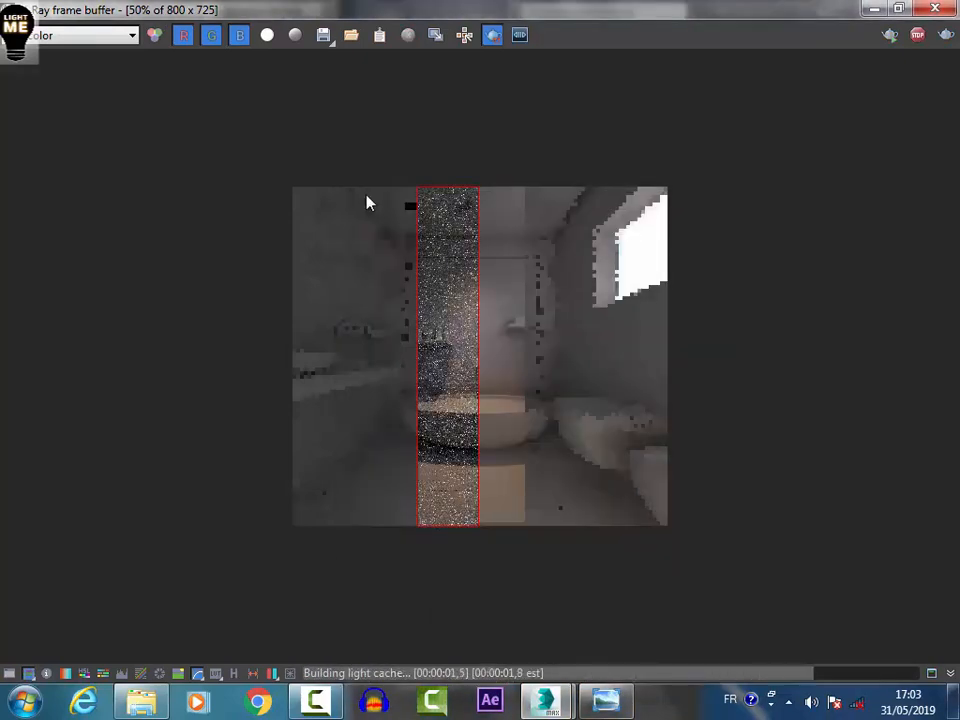
scroll(367, 203, "up", 2)
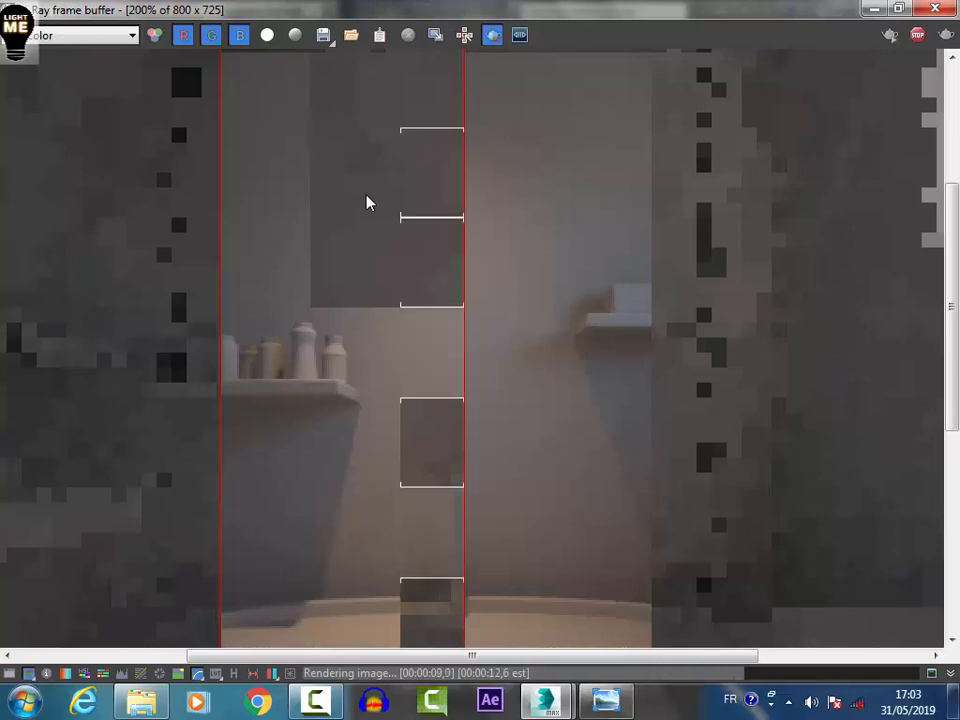
middle_click_drag(367, 196, 412, 146)
scroll(367, 196, "down", 1)
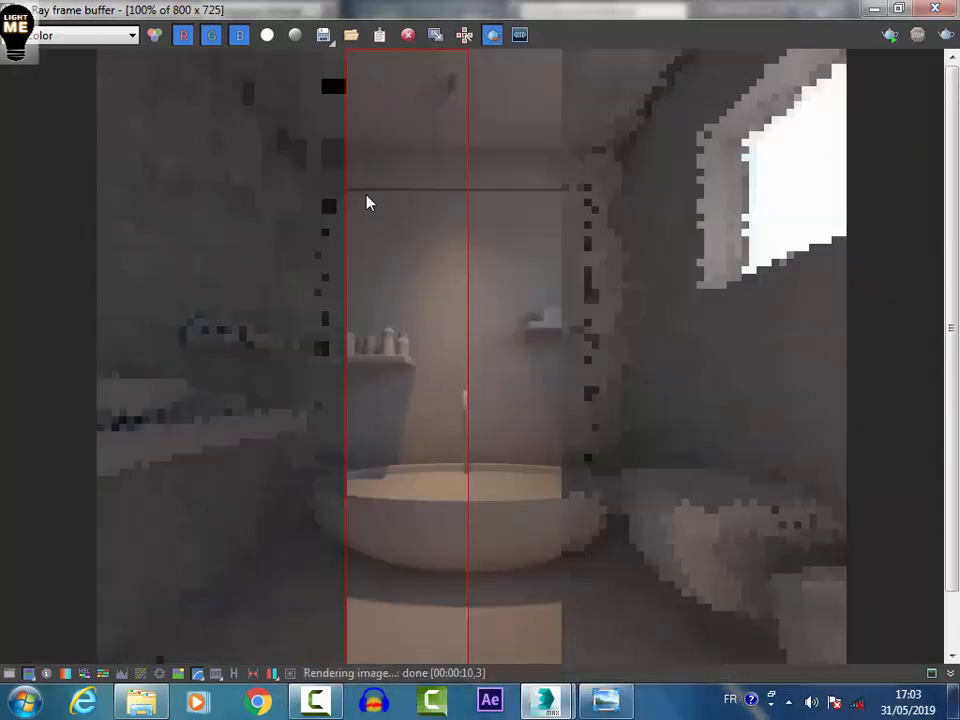
key("alt+Tab")
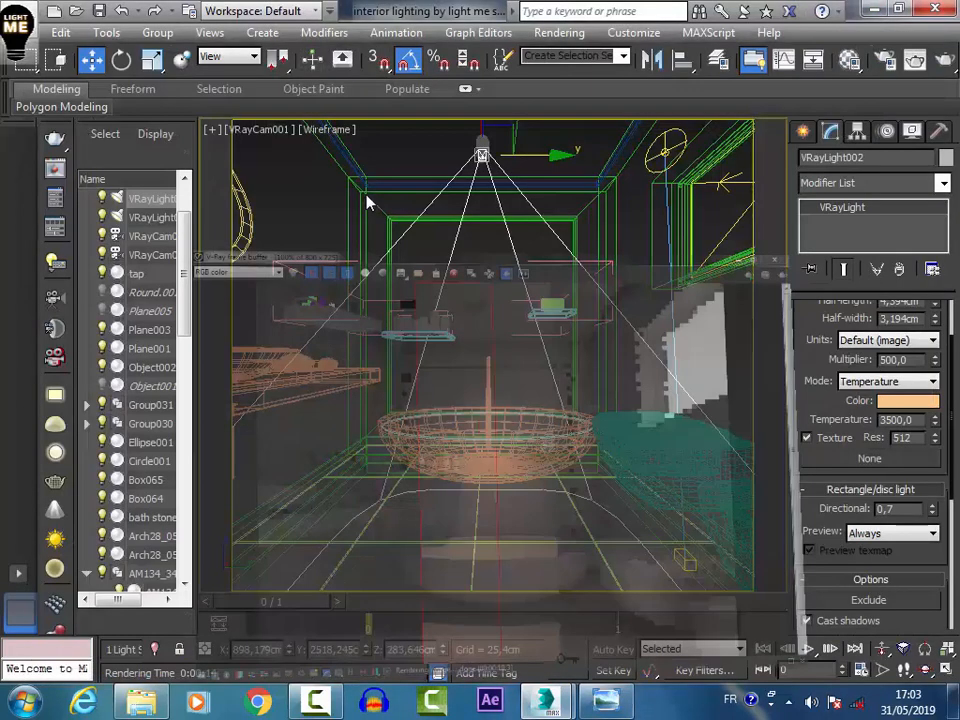
- In the Top view, copy the plane light as an instance to the spotlight near the washbasin
key("t")
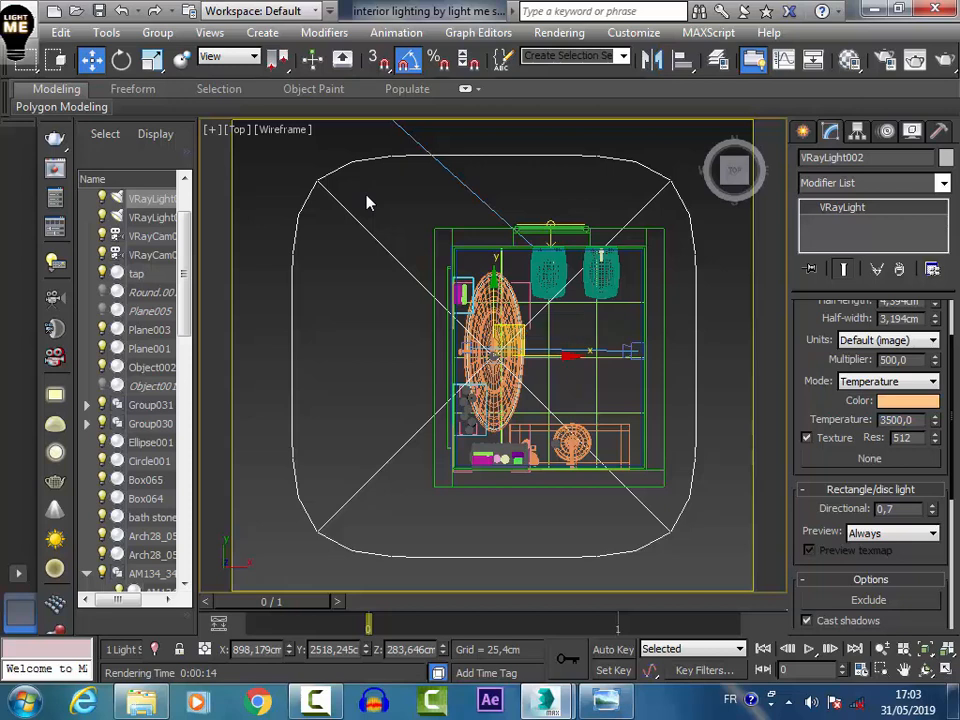
mouse_move(511, 340)
left_mouse_down("shift")
mouse_move(552, 389)
mouse_move(577, 378)
mouse_move(574, 426)
left_mouse_up("shift")
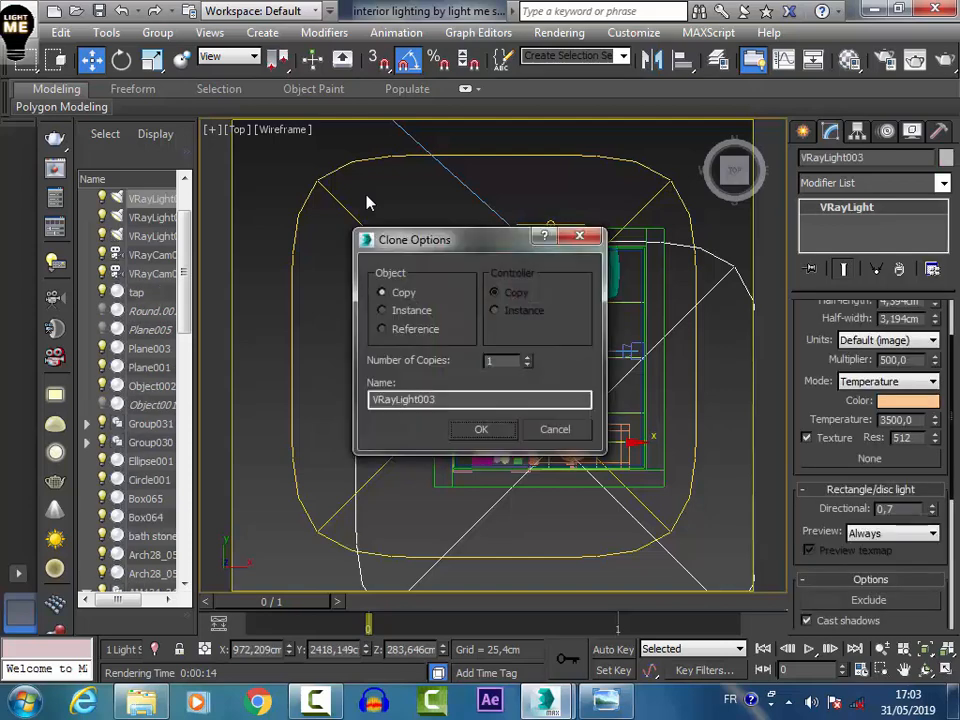
left_click(402, 310)
left_click(481, 429)
- Centre the copied light on the spotlight beside the washbasin and return to the camera view
scroll(567, 441, "up", 6)
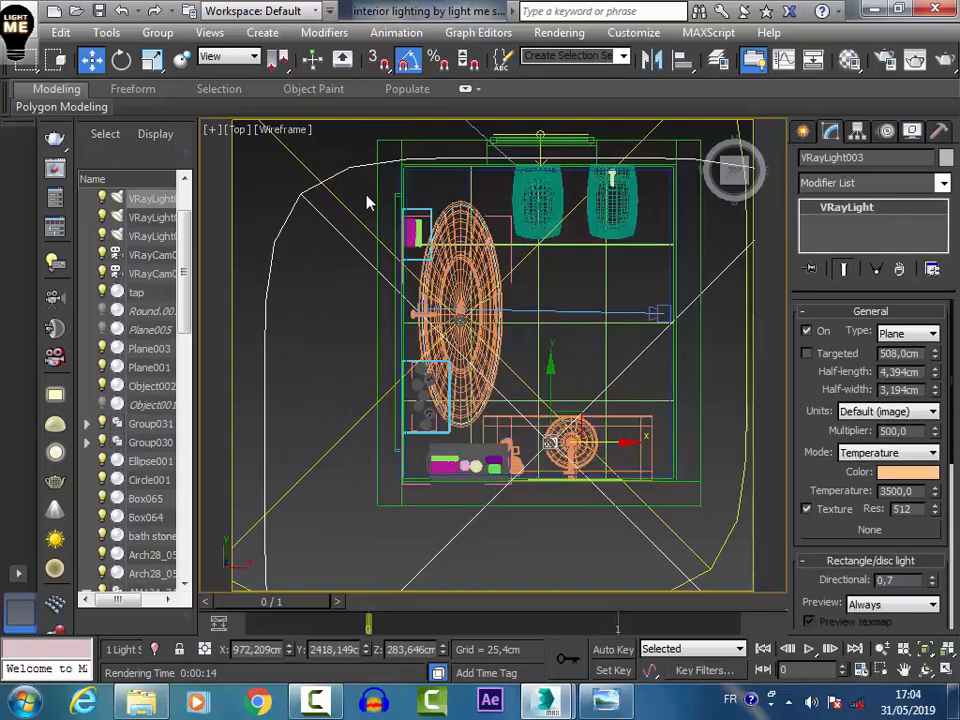
scroll(545, 432, "up", 4)
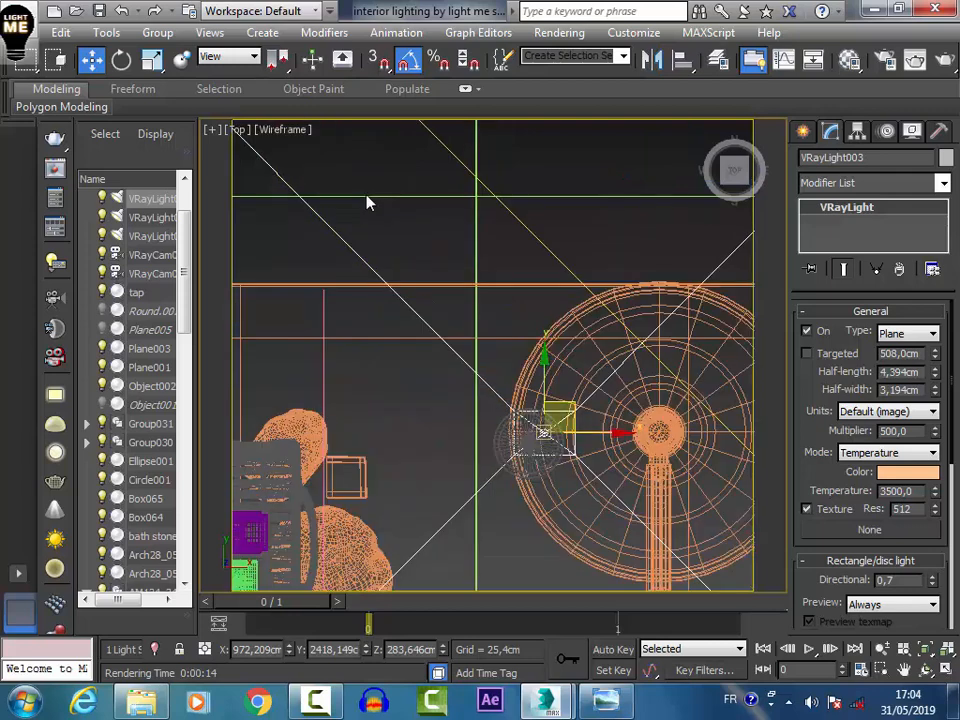
scroll(545, 432, "up", 3)
left_click_drag(535, 441, 511, 457)
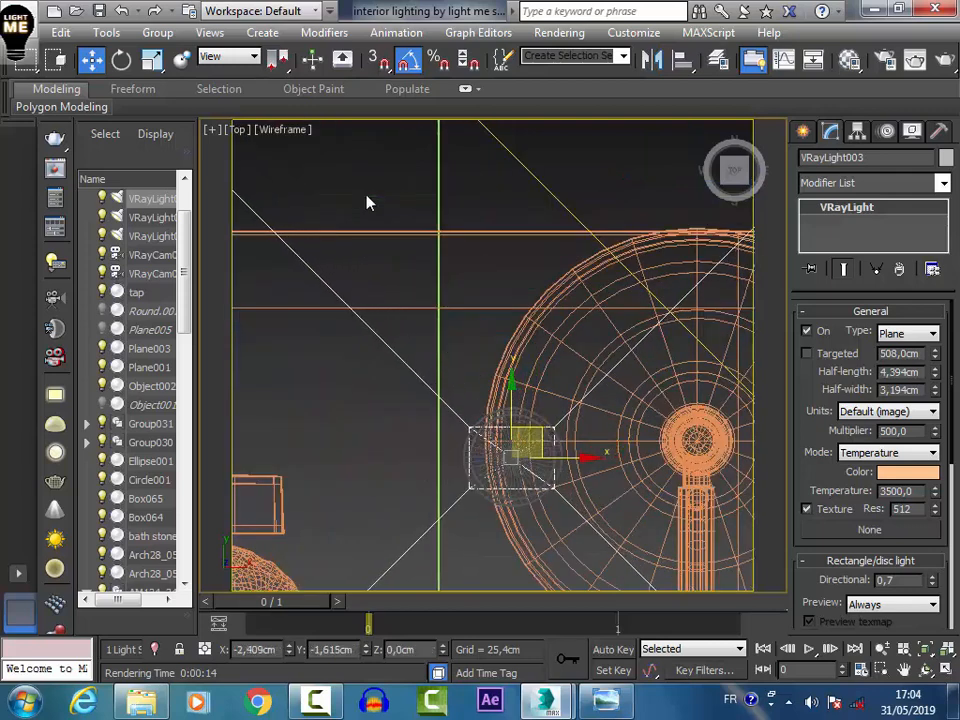
scroll(538, 385, "down", 4)
scroll(538, 385, "up", 5)
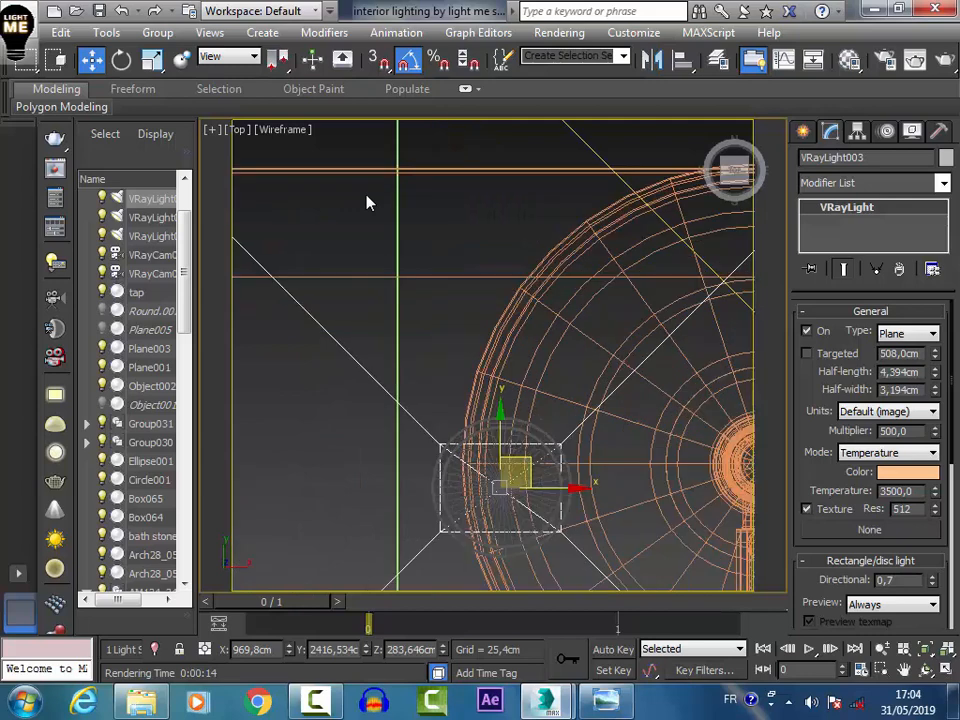
scroll(538, 385, "down", 5)
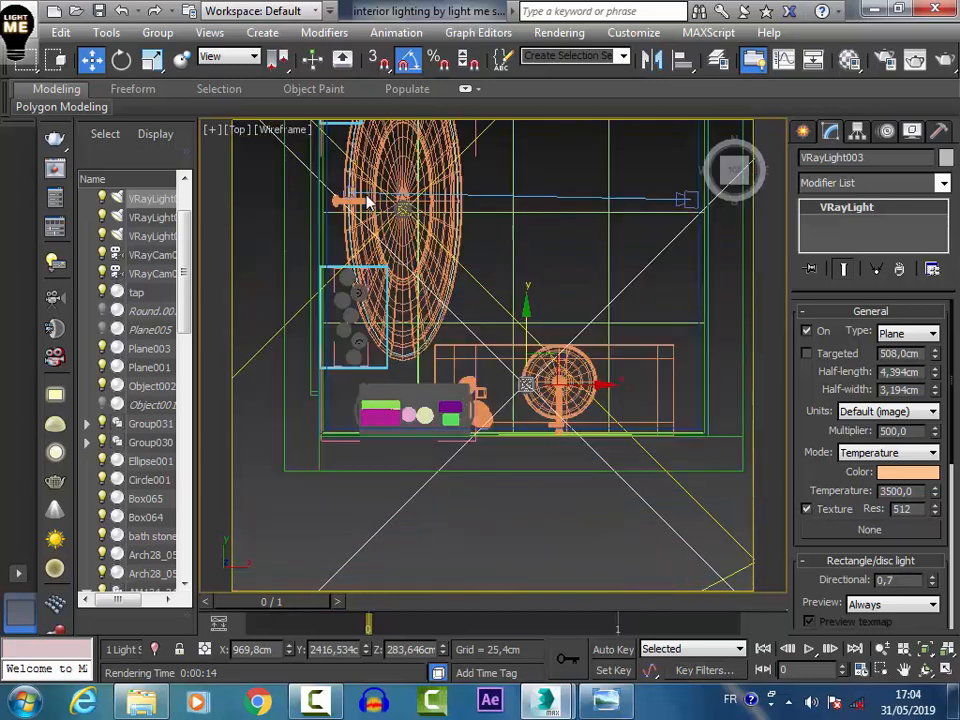
scroll(538, 385, "up", 1)
key("c")
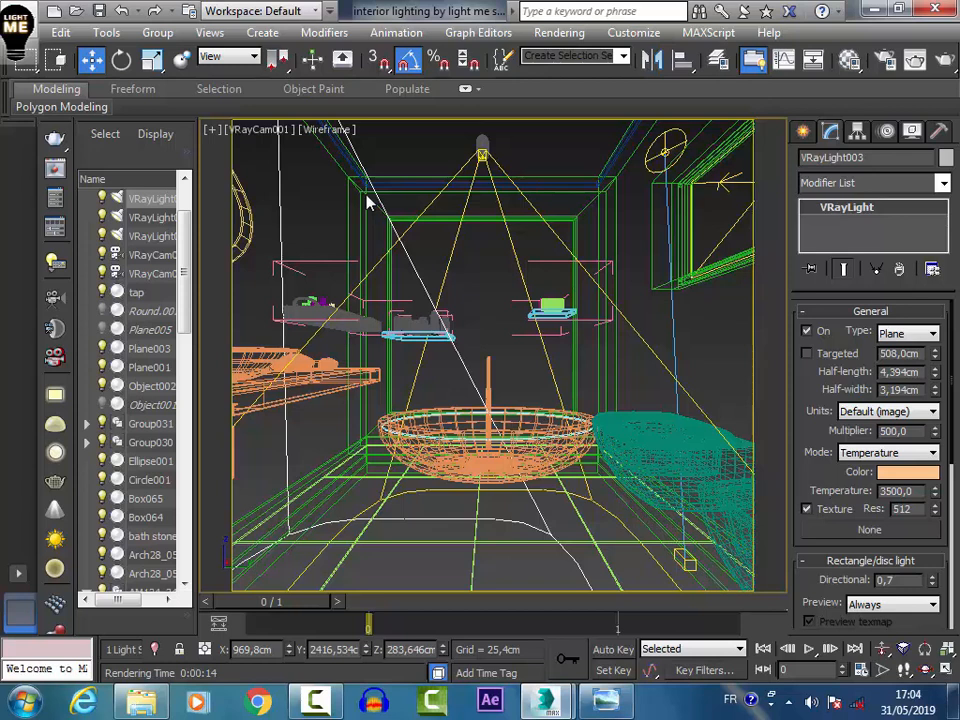
left_click(366, 194)
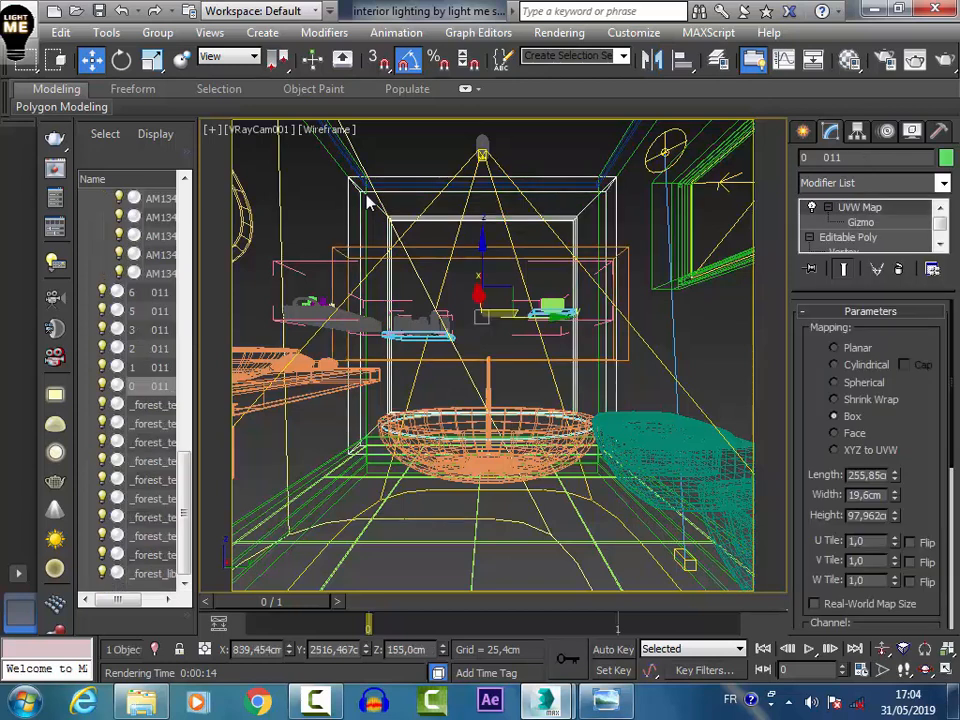
- Turn off region rendering and render the full camera view to check the lighting with the copied spotlight light
left_click(546, 701)
left_click(650, 588)
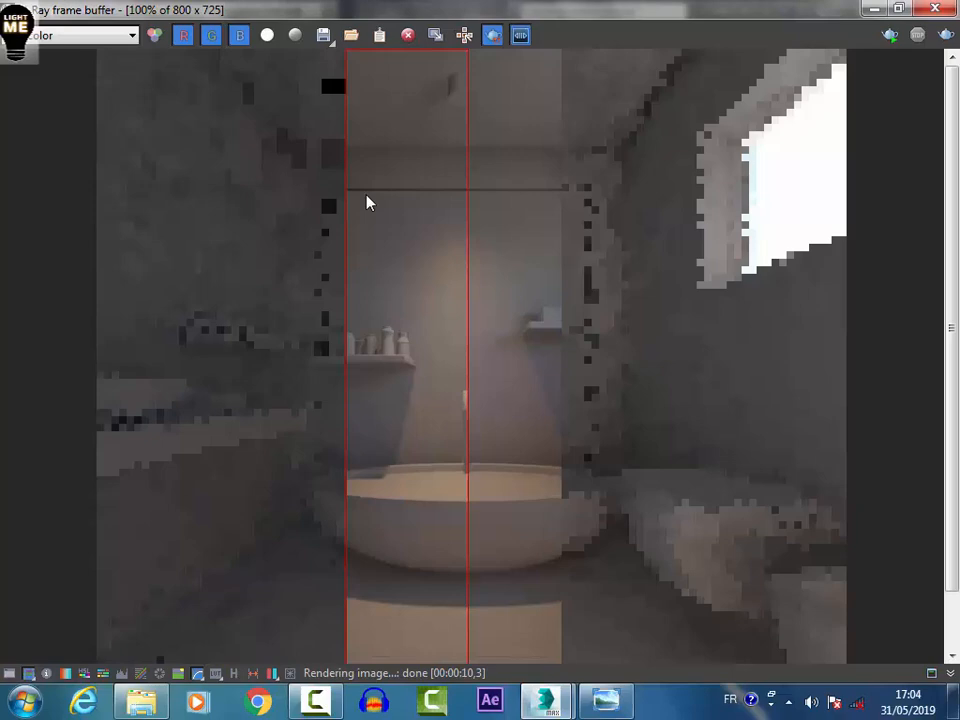
left_click(946, 35)
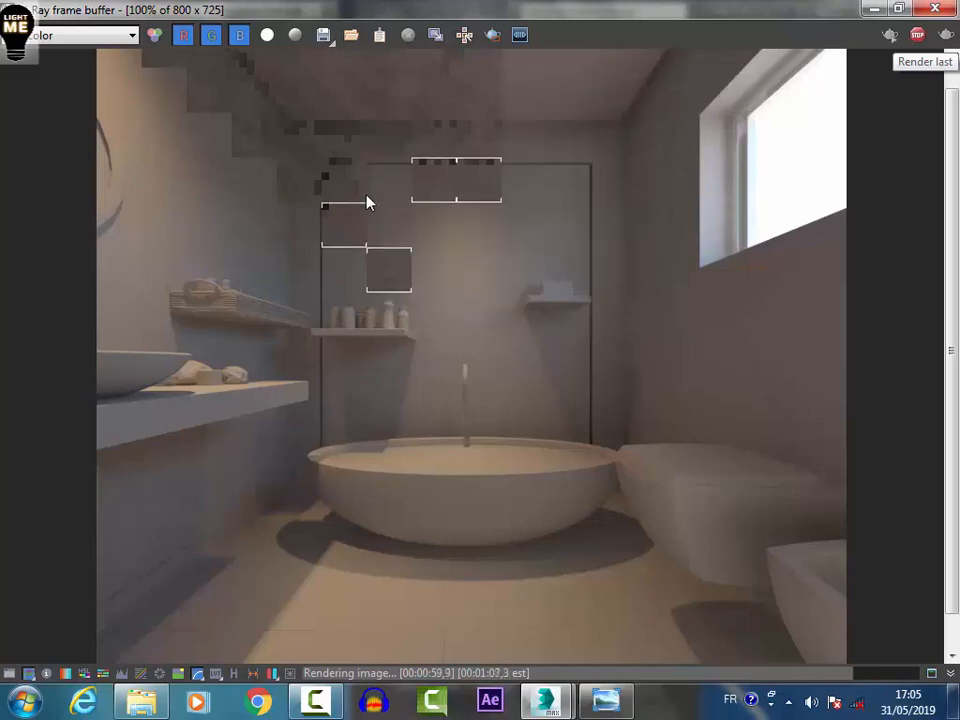
scroll(367, 203, "down", 1)
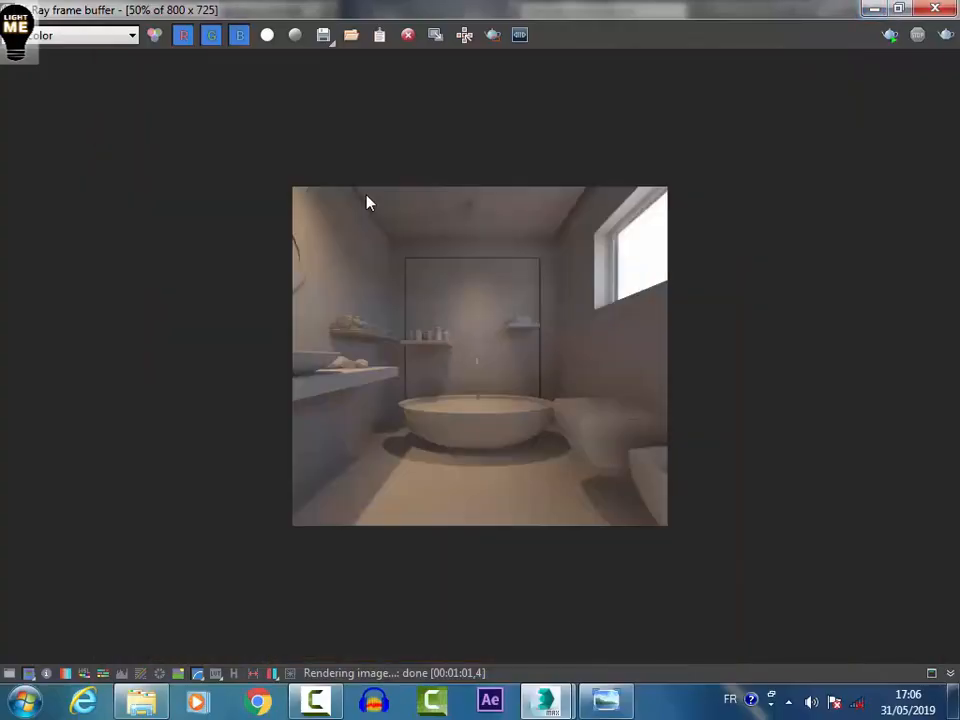
scroll(367, 203, "up", 1)
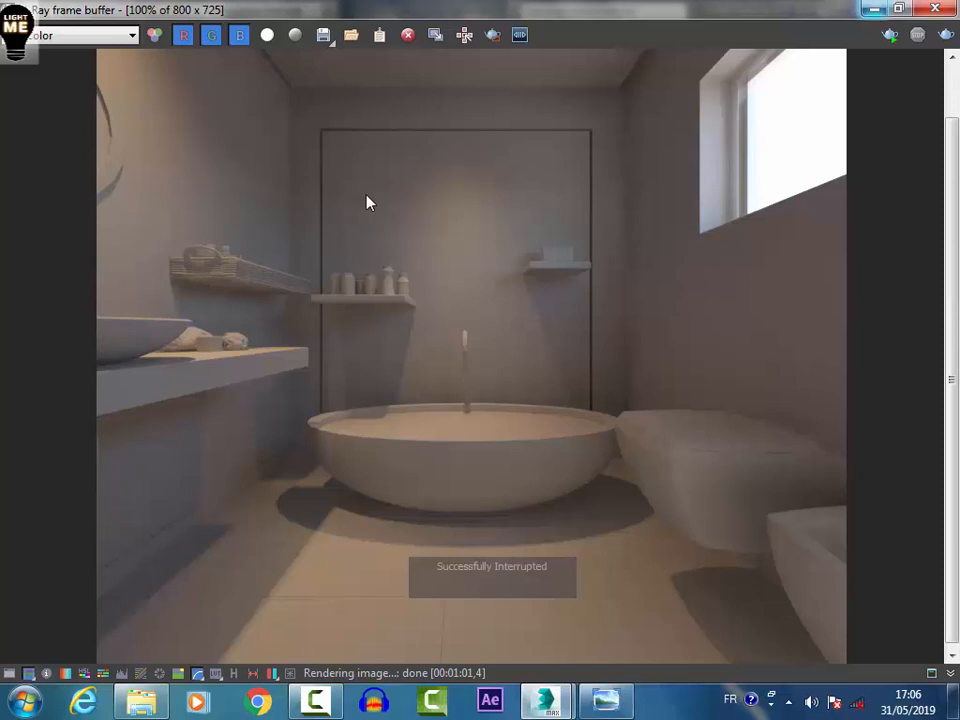
key("Escape")
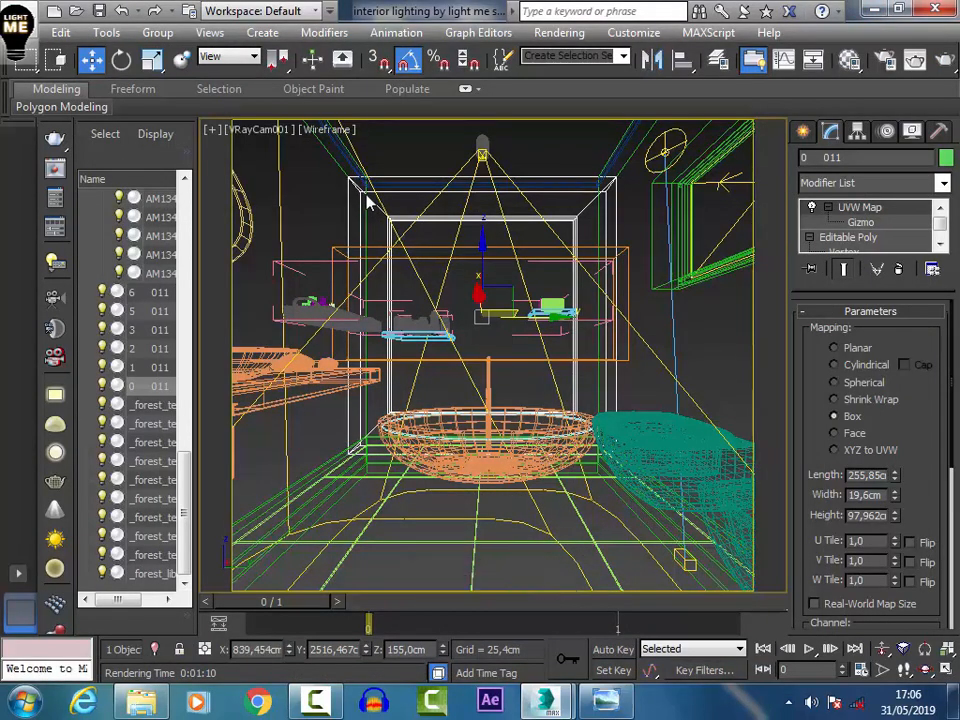
- Select the ceiling plane light above the bathtub and raise its multiplier to 700
key("ctrl+z")
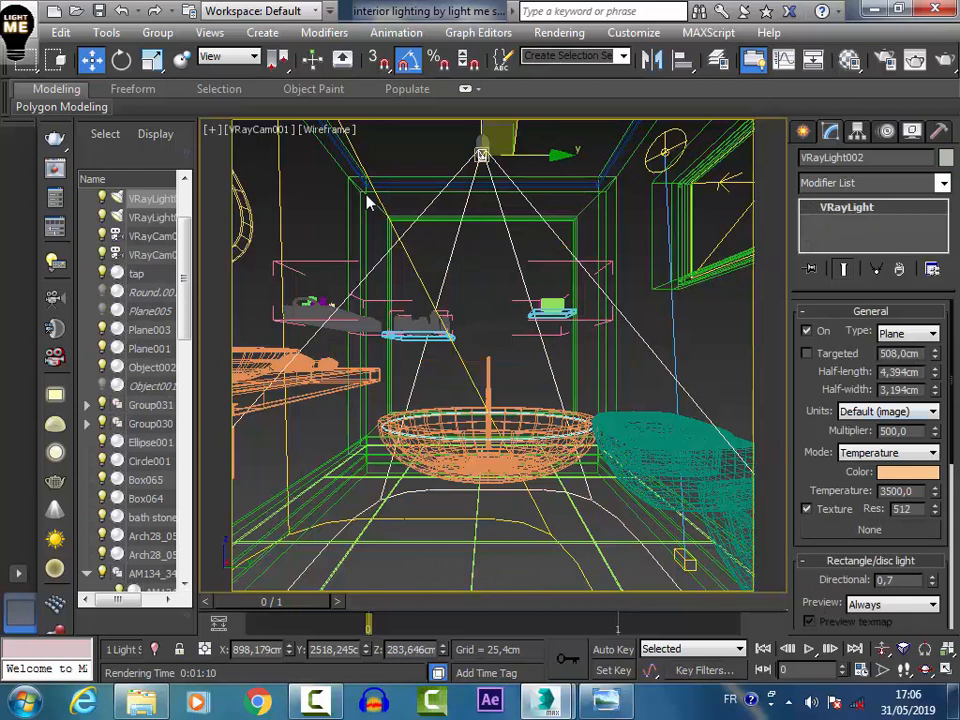
key("Return")
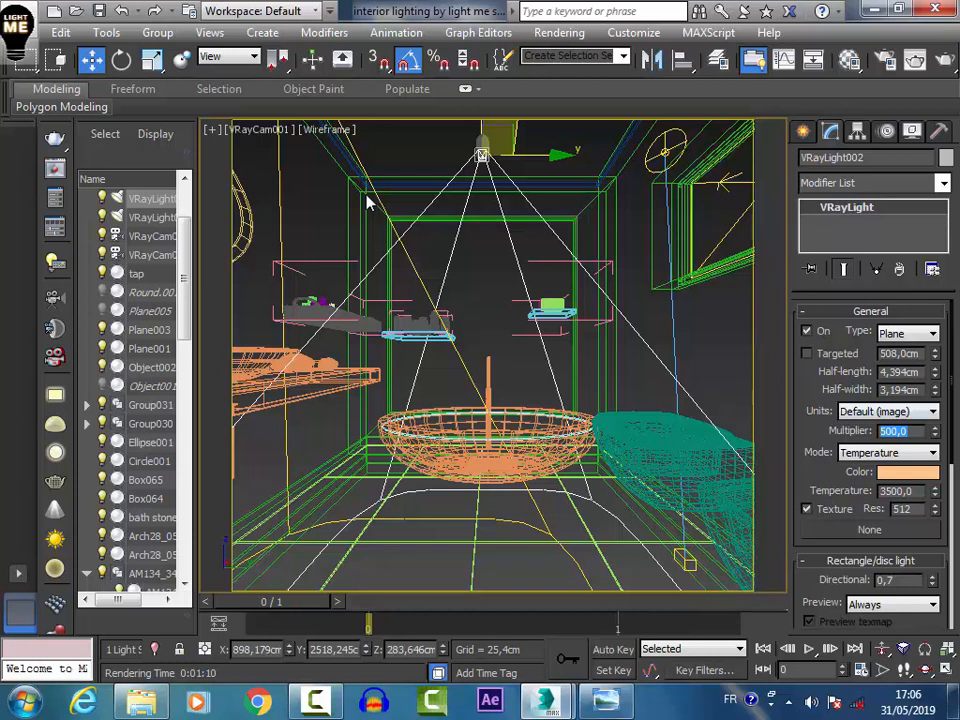
type("700")
key("Return")
- Render the full camera view again to judge the brighter ceiling lights
mouse_move(545, 701)
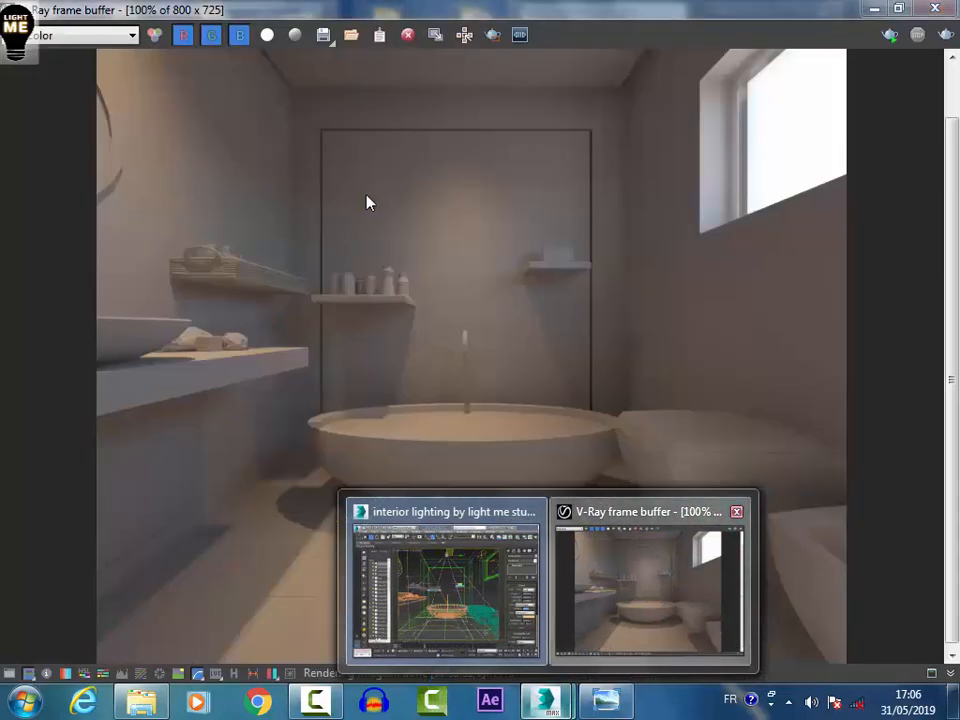
left_click(650, 590)
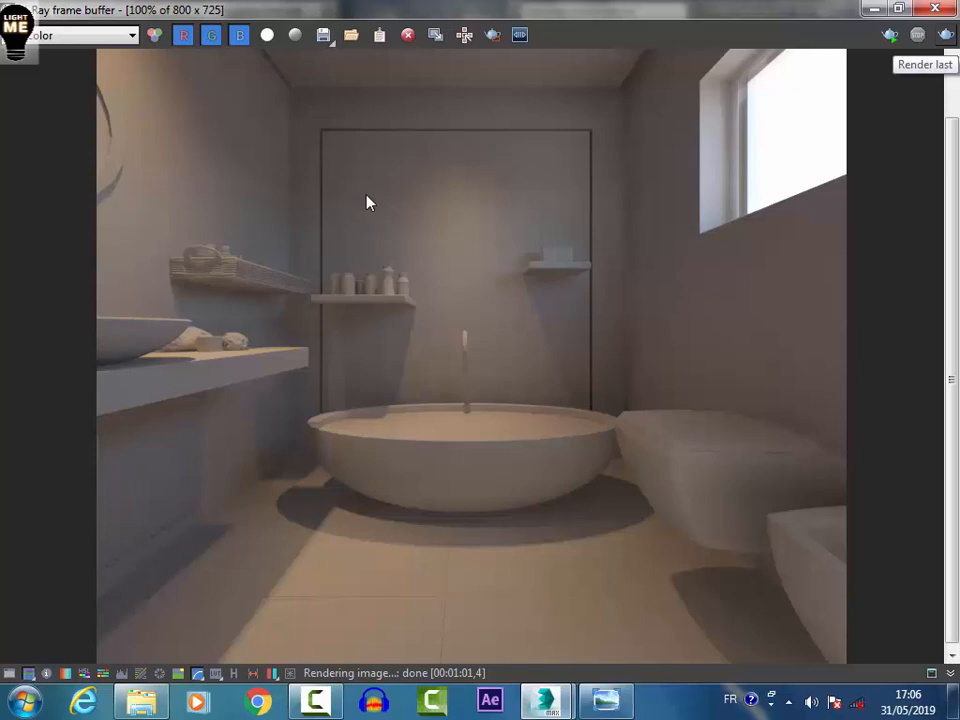
left_click(946, 35)
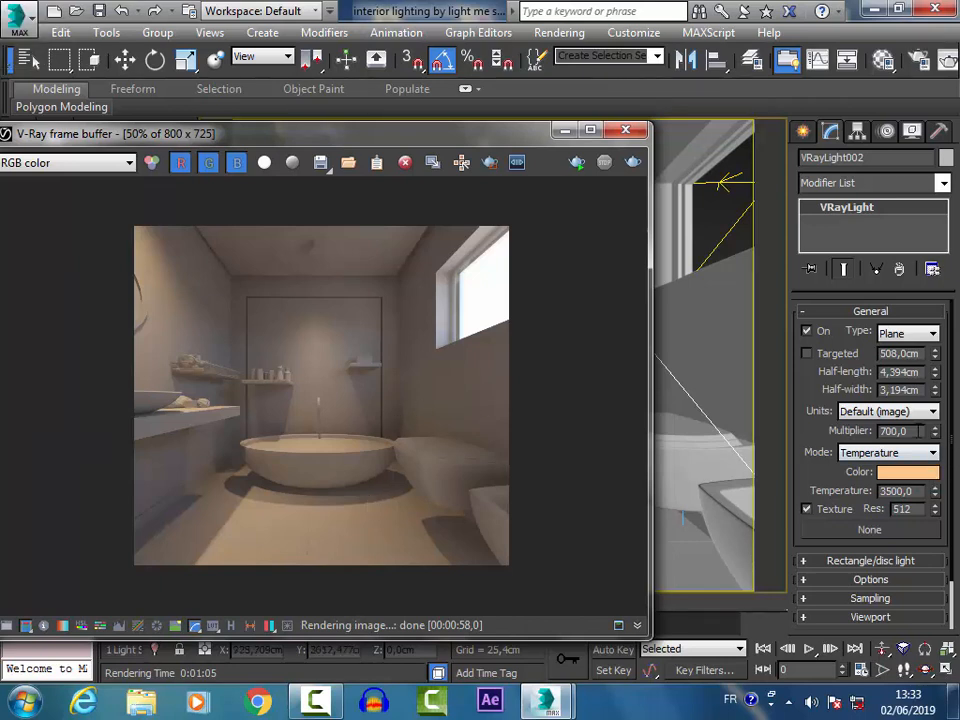
- Raise the selected plane light's multiplier to 900
double_click(918, 431)
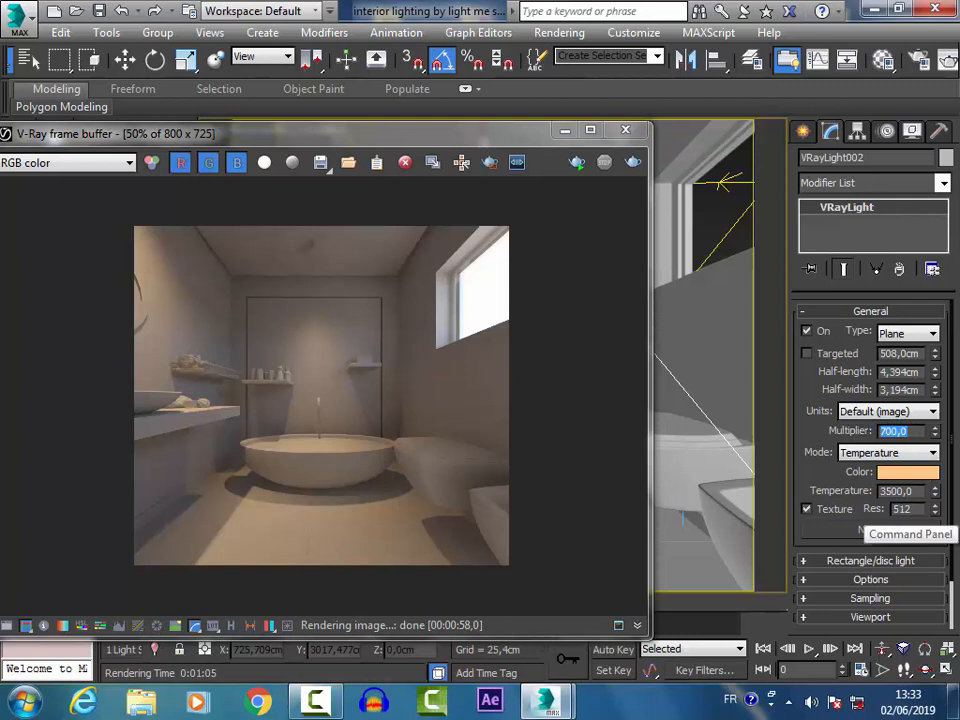
type("900")
key("Return")
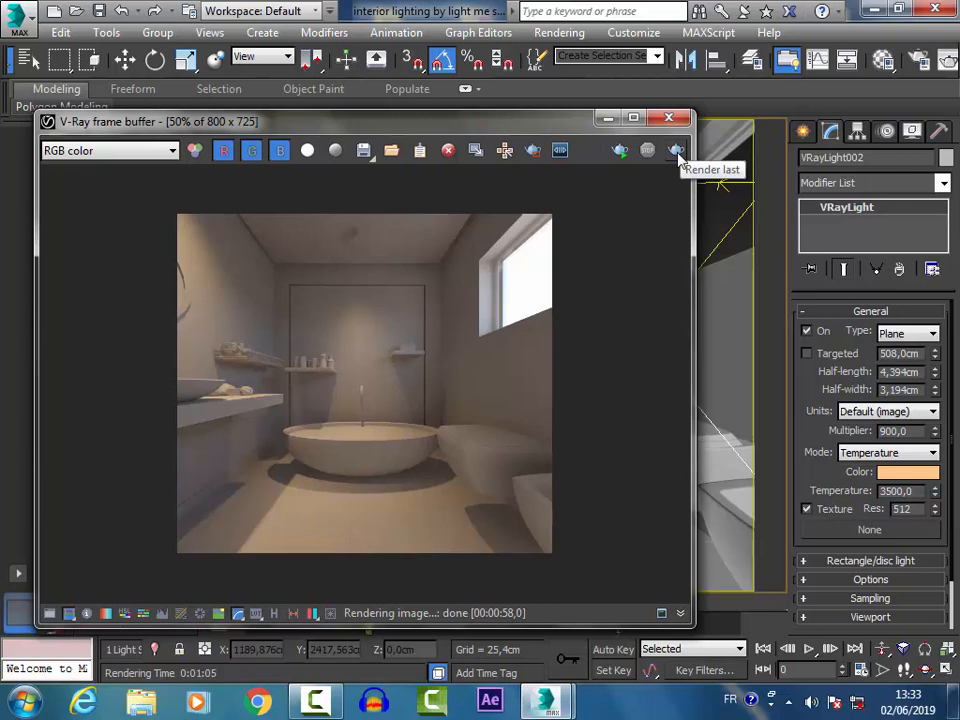
- Re-render the camera view with the stronger ceiling lights and examine the result in the maximized frame buffer
left_click(679, 160)
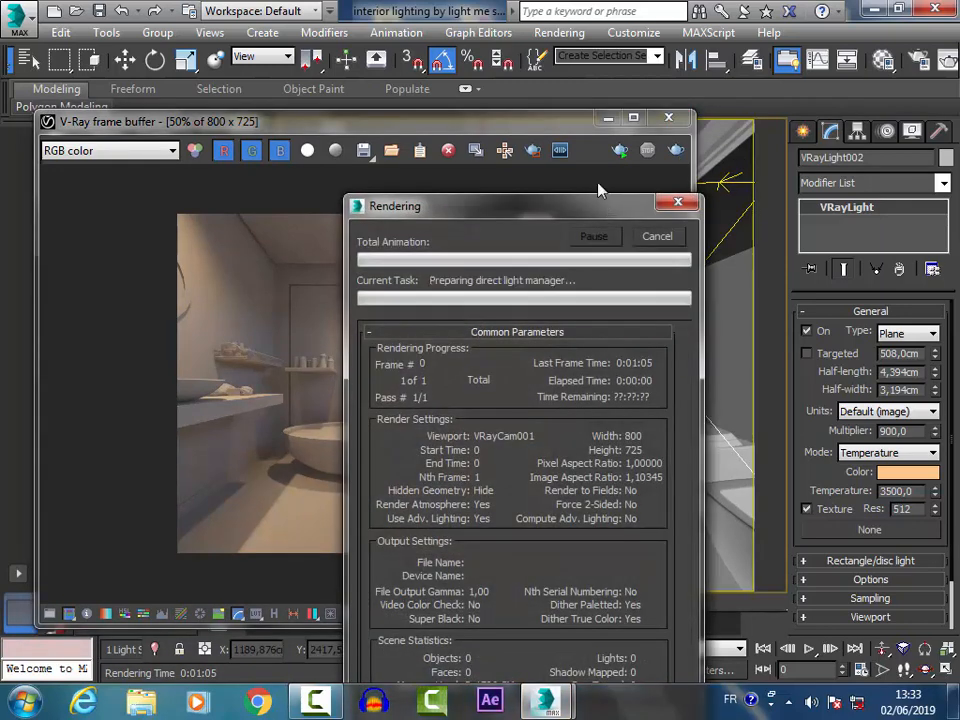
left_click(598, 184)
left_click(633, 118)
scroll(671, 147, "up", 1)
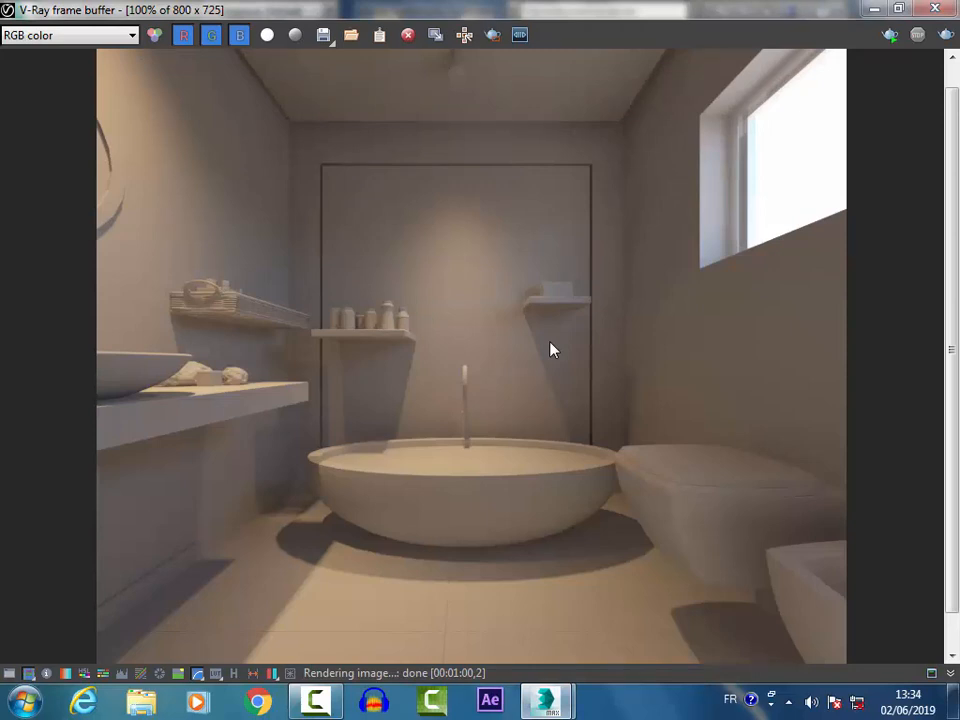
scroll(550, 350, "down", 2)
scroll(550, 350, "up", 2)
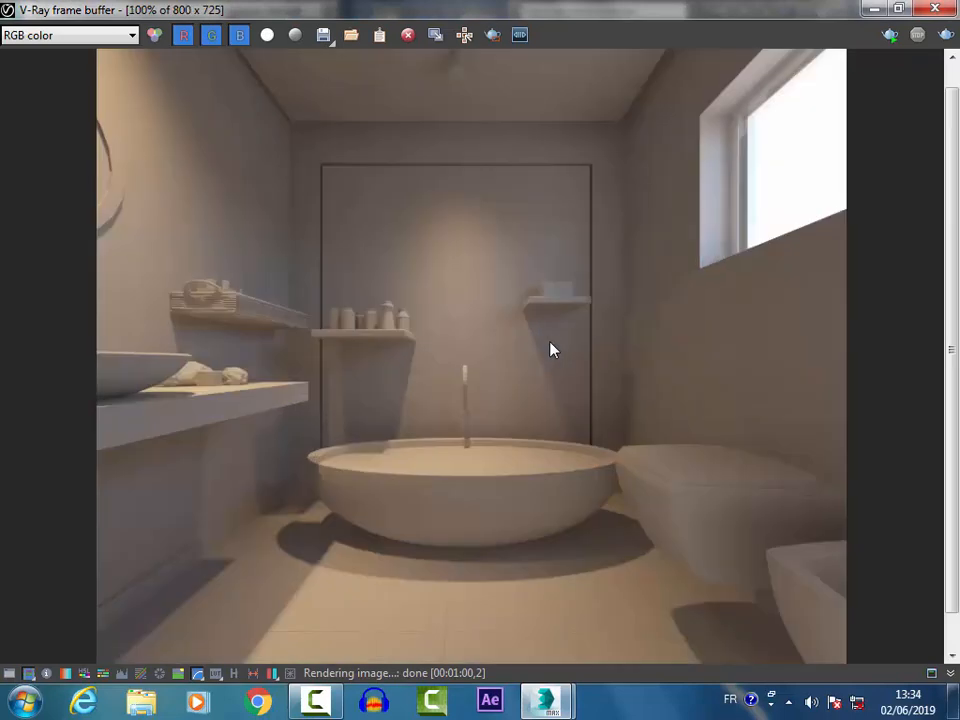